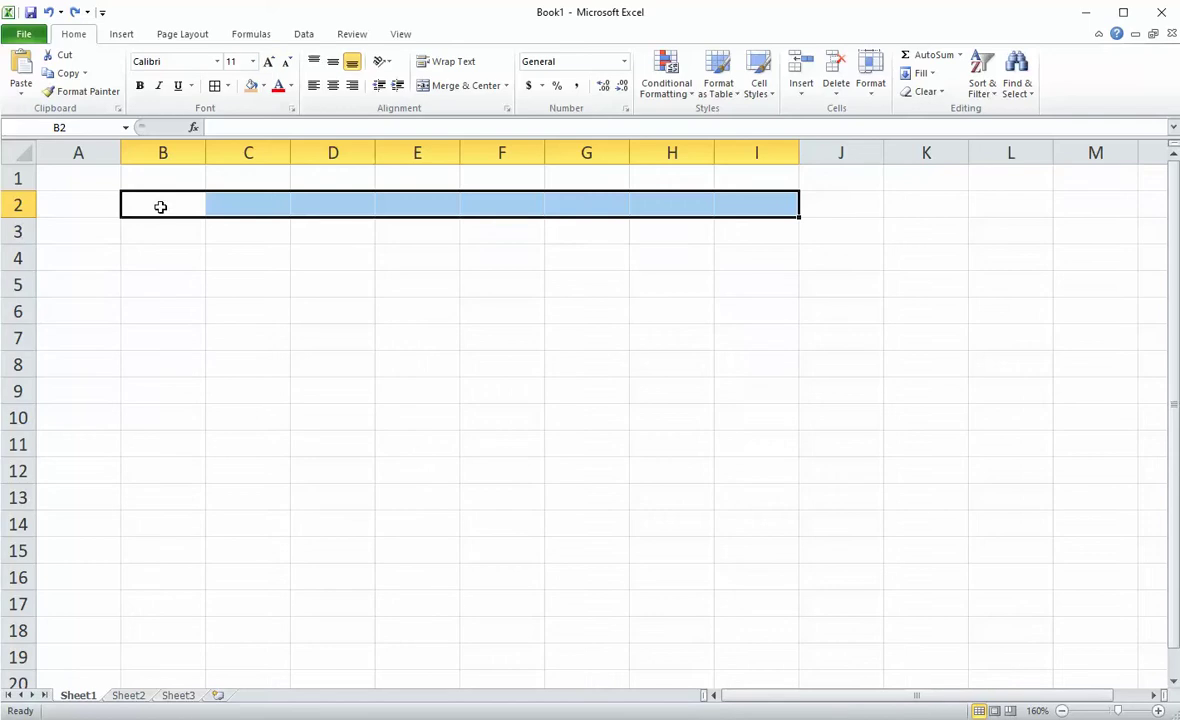
Merge and center cells B2:J3 for the sheet's main title
{"action": "left_click", "coordinate": [165, 256]}
{"action": "left_click_drag", "start_coordinate": [163, 204], "coordinate": [814, 224]}
{"action": "left_click", "coordinate": [441, 86]}
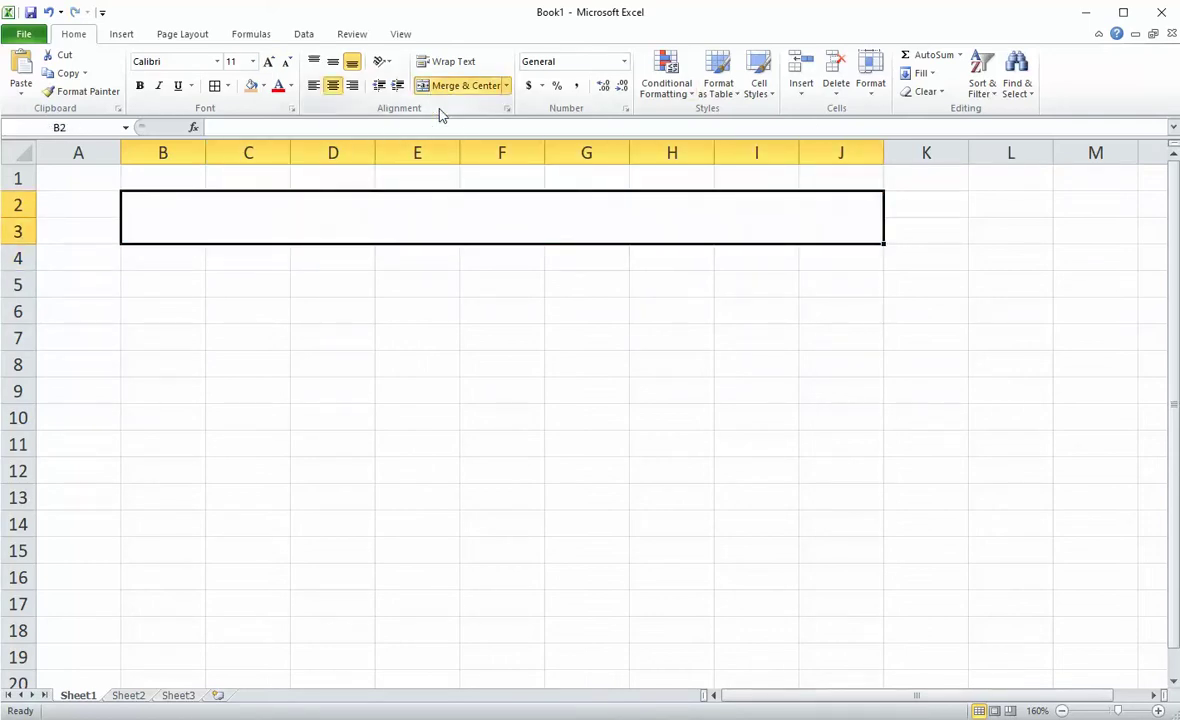
Switch the input language to Serbian Cyrillic and enter СШЦ "Јован Цвијић" Модрича in the merged title cell
{"action": "key", "text": "super+space"}
{"action": "key", "text": "super+space"}
{"action": "key", "text": "super+space"}
{"action": "key", "text": "super+space"}
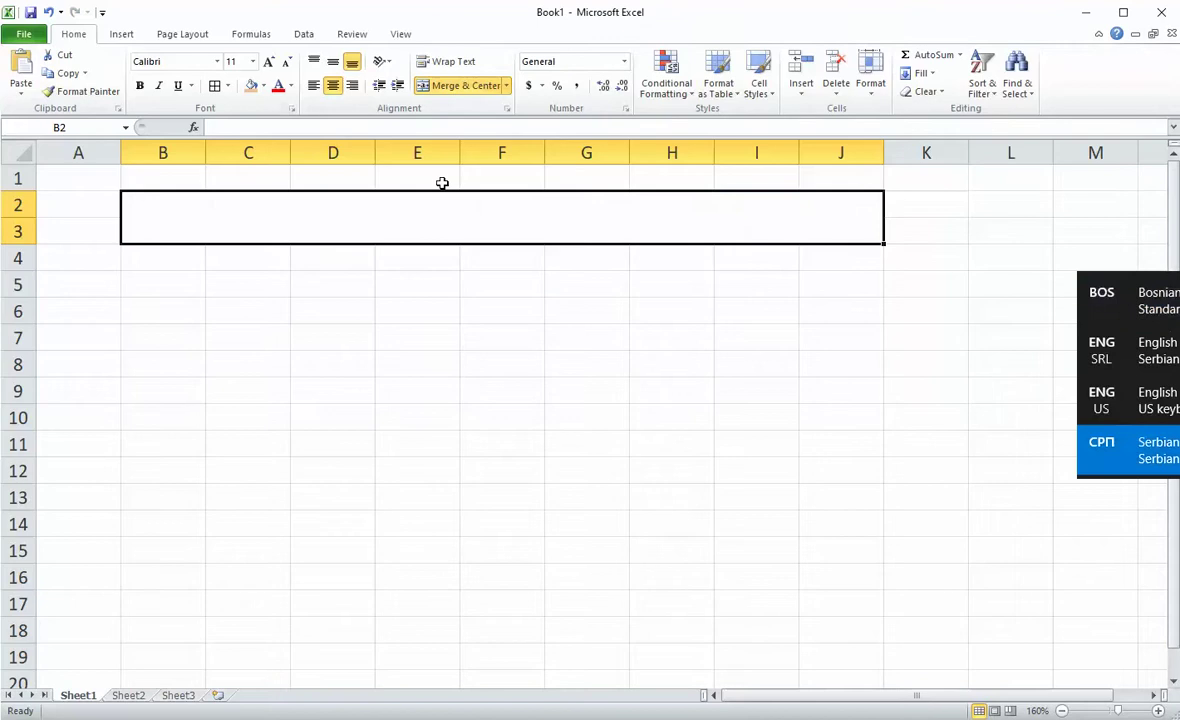
{"action": "type", "text": "CШЦ"}
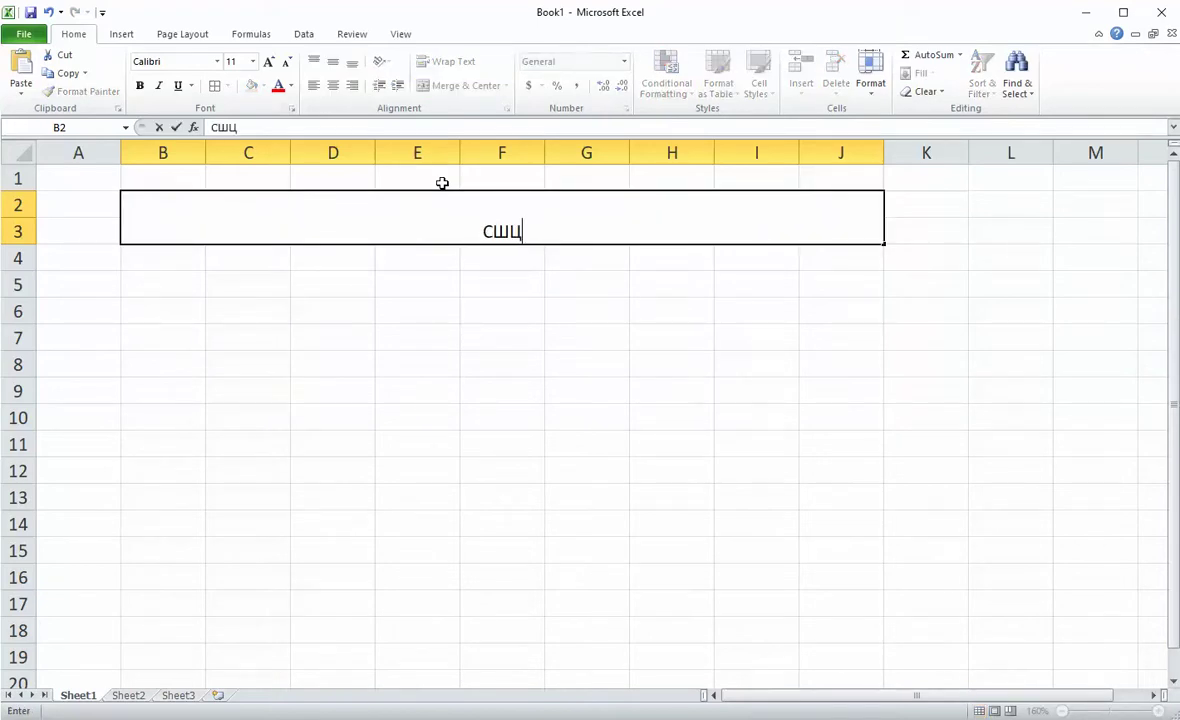
{"action": "type", "text": " \"Јова"}
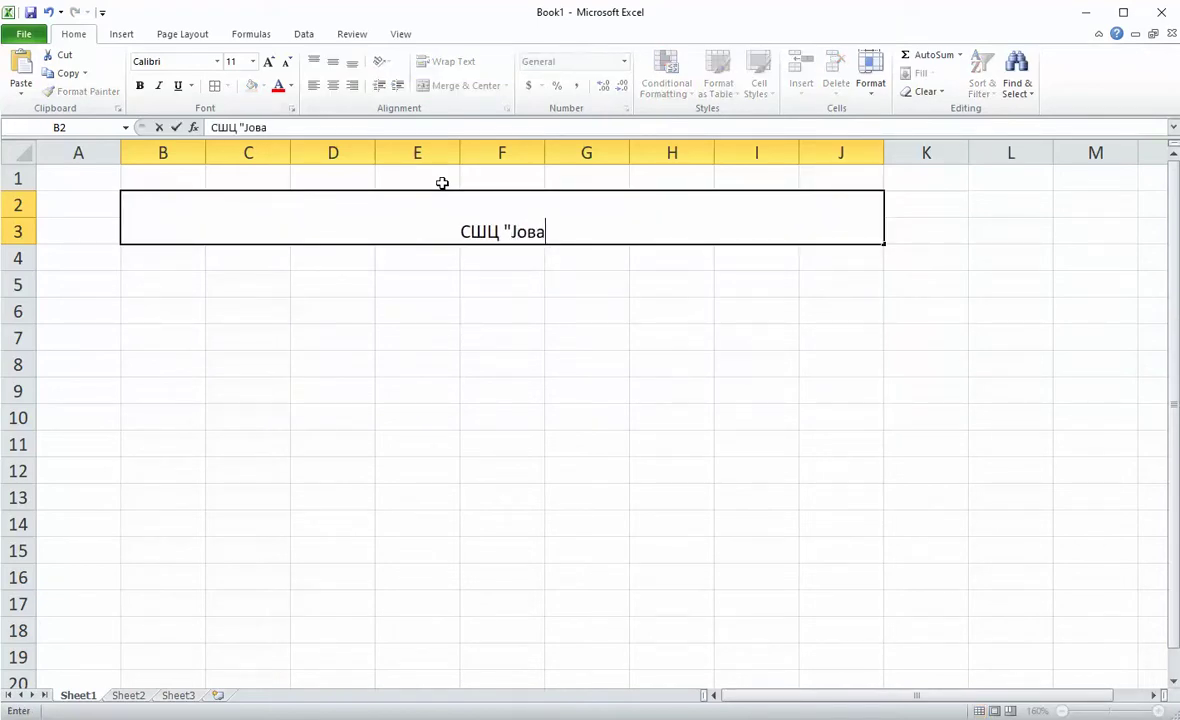
{"action": "type", "text": "н Цвијић"}
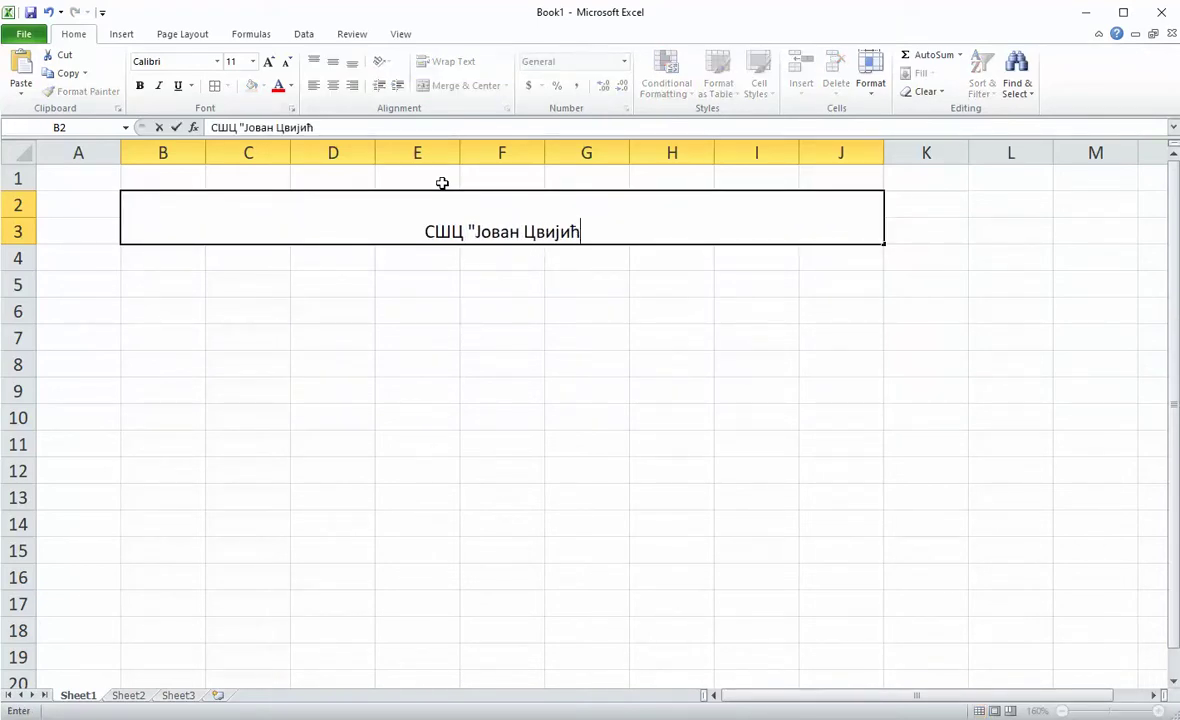
{"action": "type", "text": "\" Модри"}
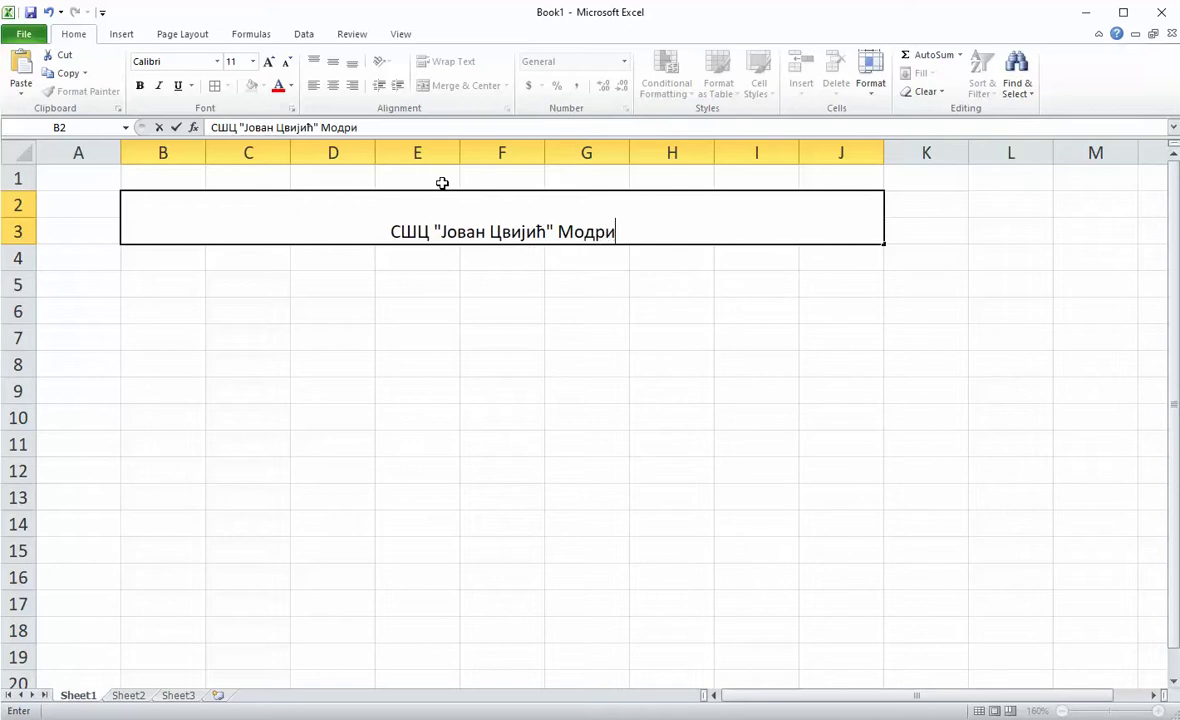
{"action": "type", "text": "ча"}
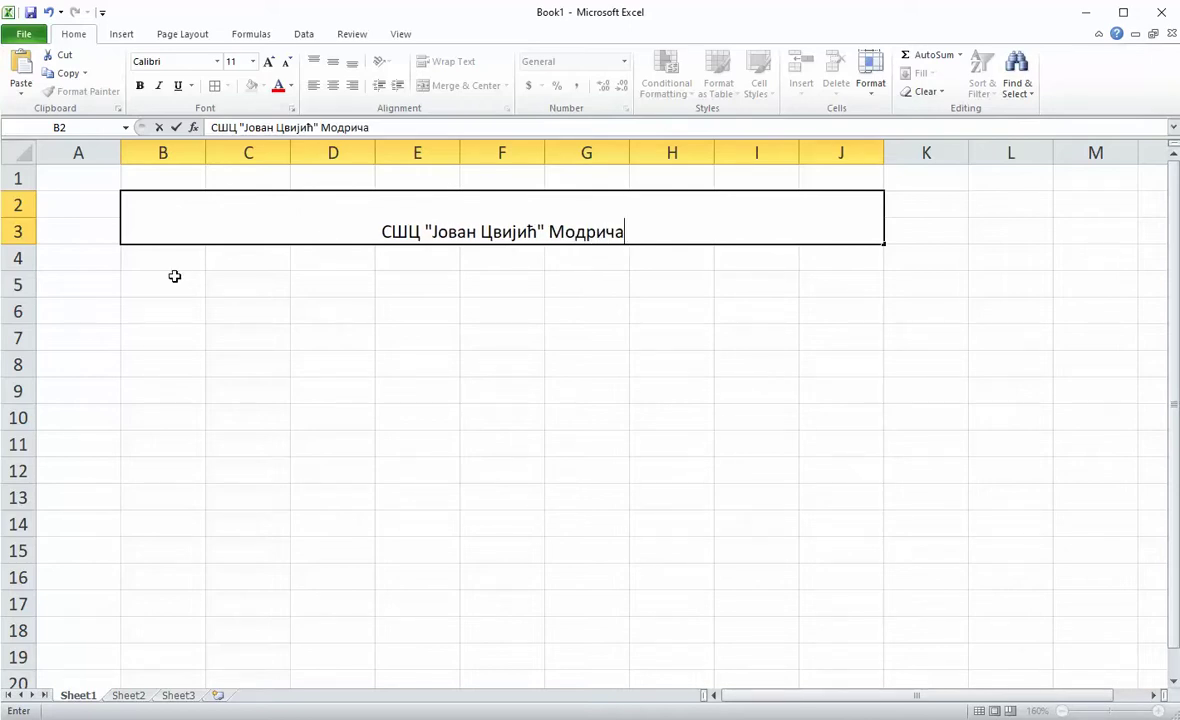
Merge and center B5:J6 and enter the subtitle УСПЈЕХ УЧЕНИКА НА КРАЈУ ПОЛУГОДИШТА 2019/2020. ГОДИНЕ
{"action": "left_click_drag", "start_coordinate": [172, 282], "coordinate": [864, 316]}
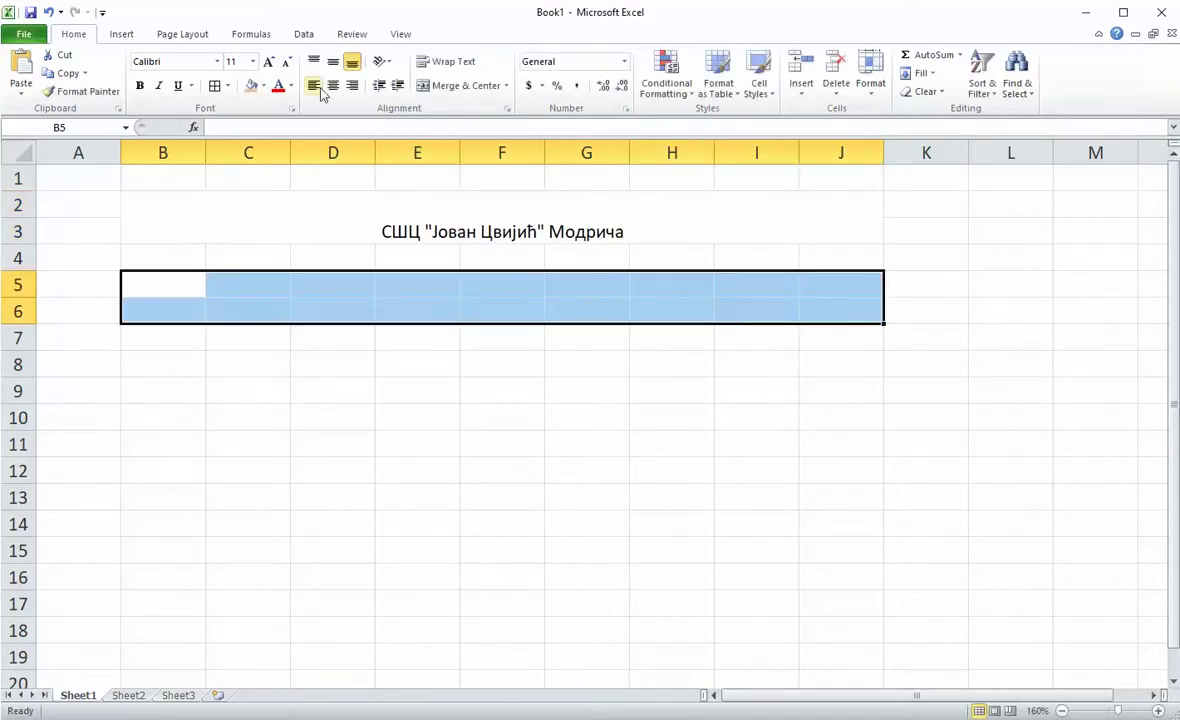
{"action": "left_click", "coordinate": [448, 92]}
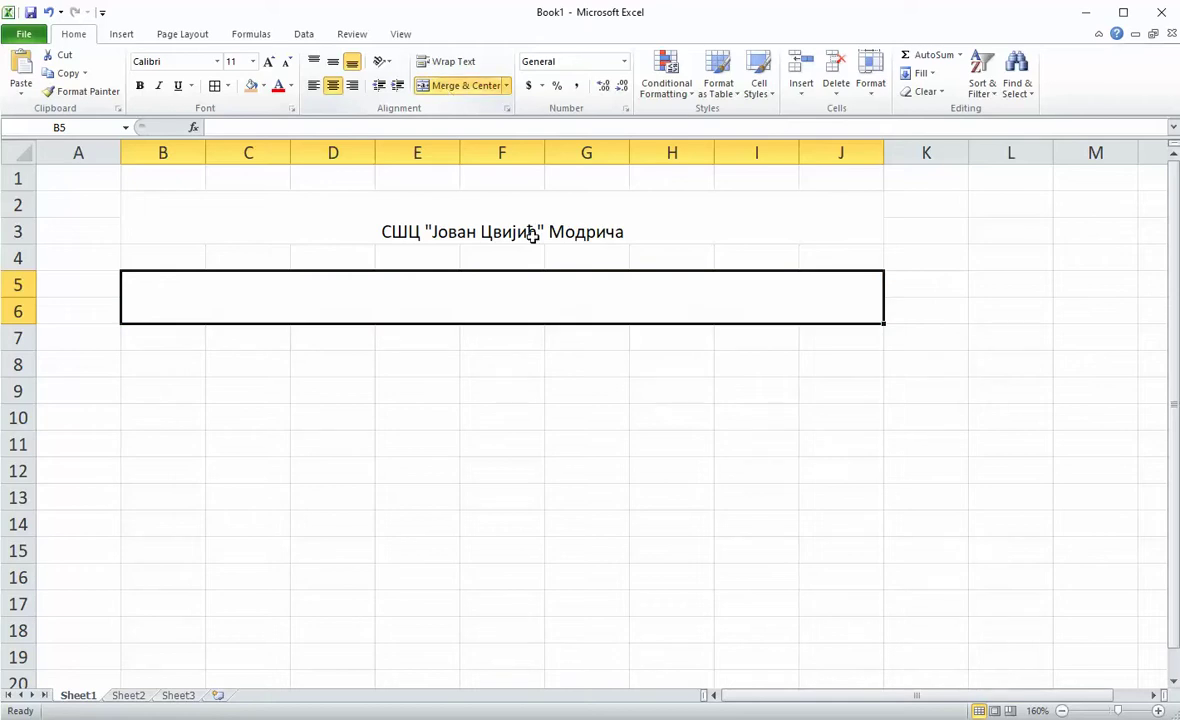
{"action": "type", "text": "У"}
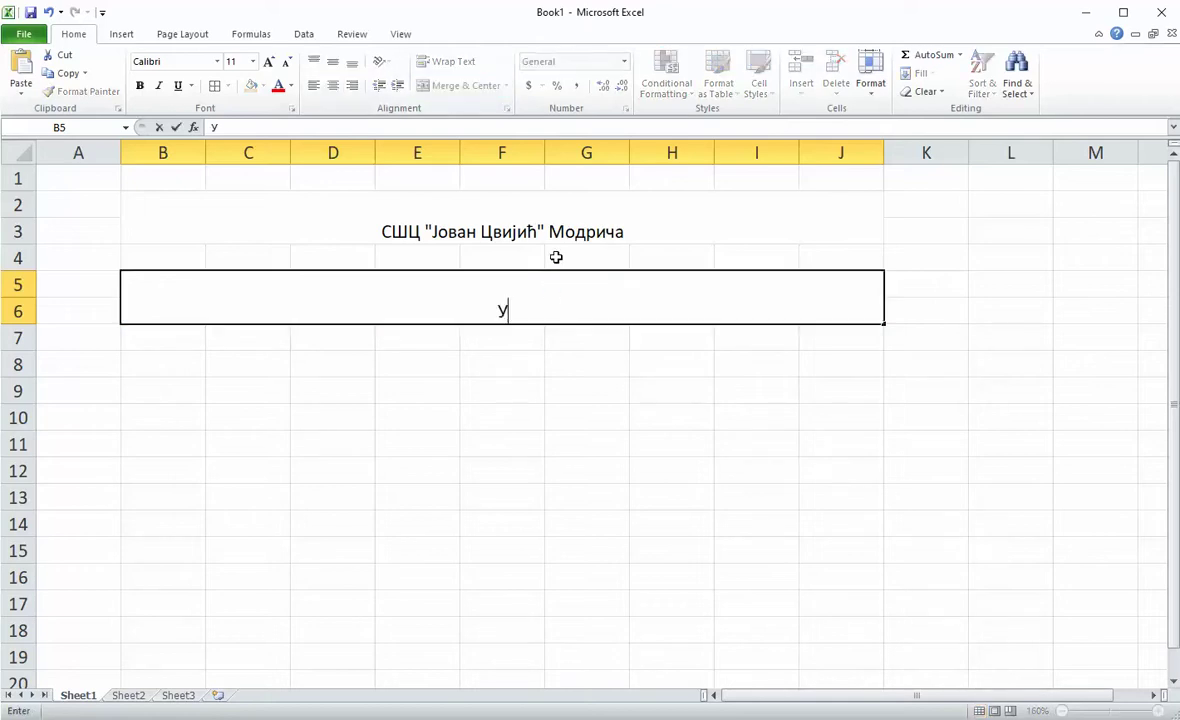
{"action": "type", "text": "СПЈЕХ УЧЕН"}
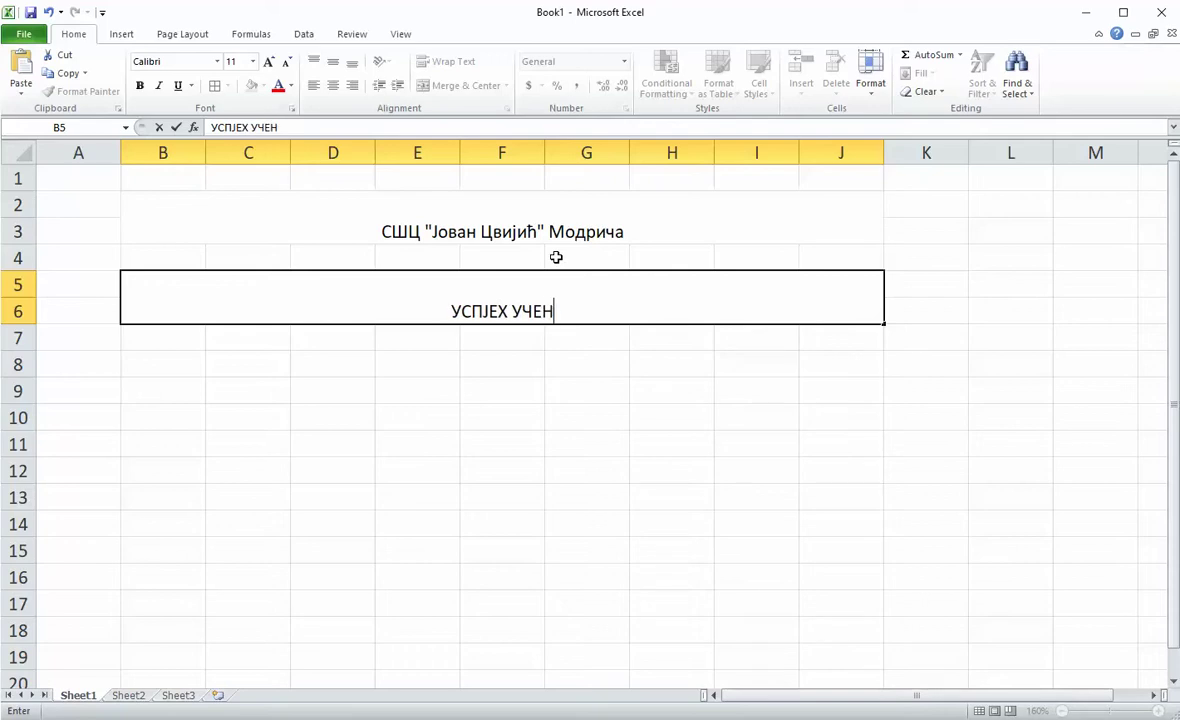
{"action": "type", "text": "ИКА НА К"}
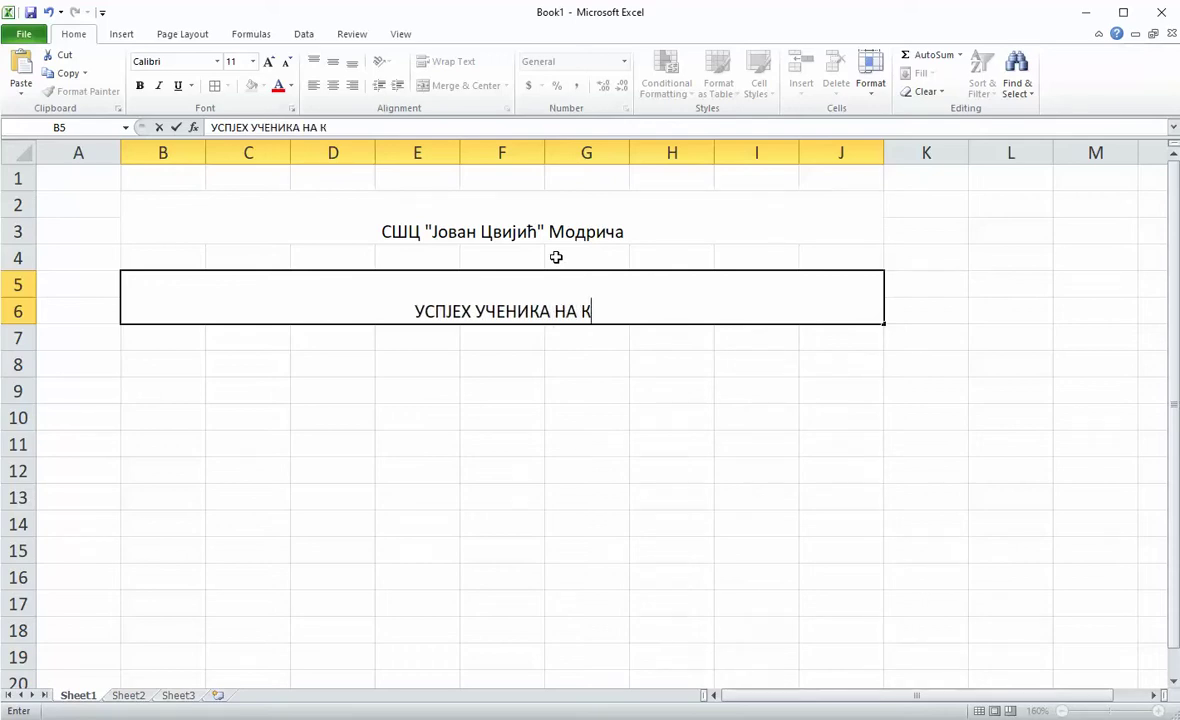
{"action": "type", "text": "РАЈУ ПОЛУ"}
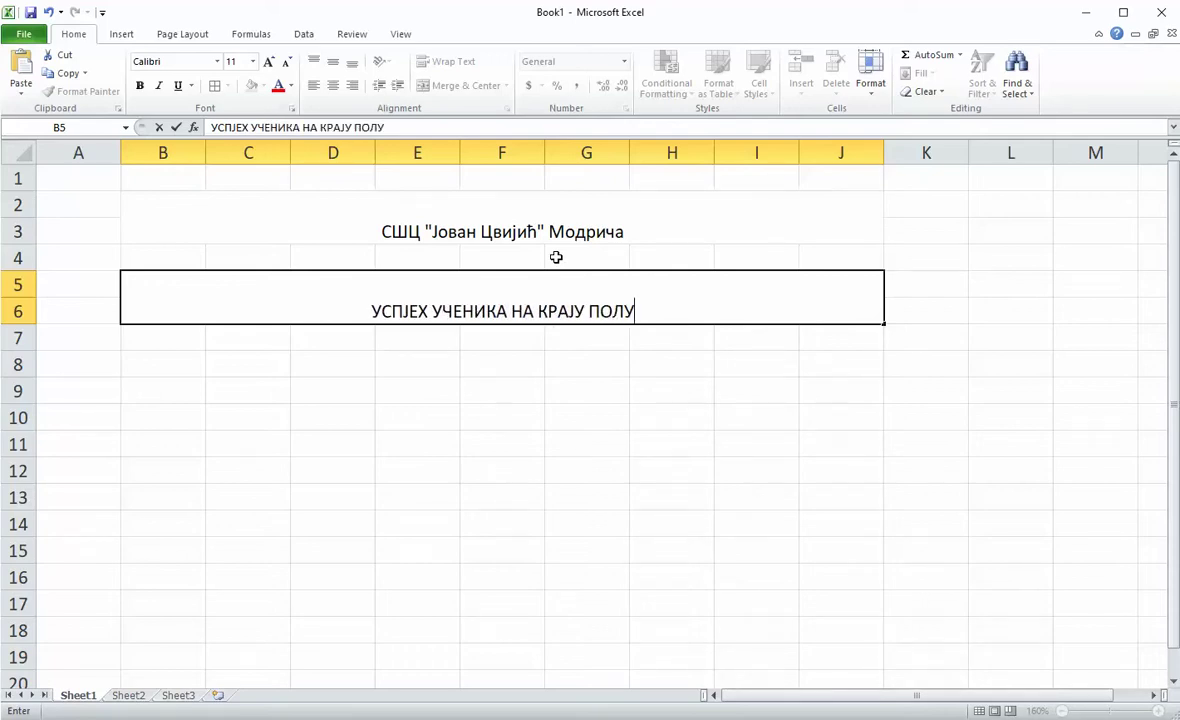
{"action": "type", "text": "ГОДИШТА"}
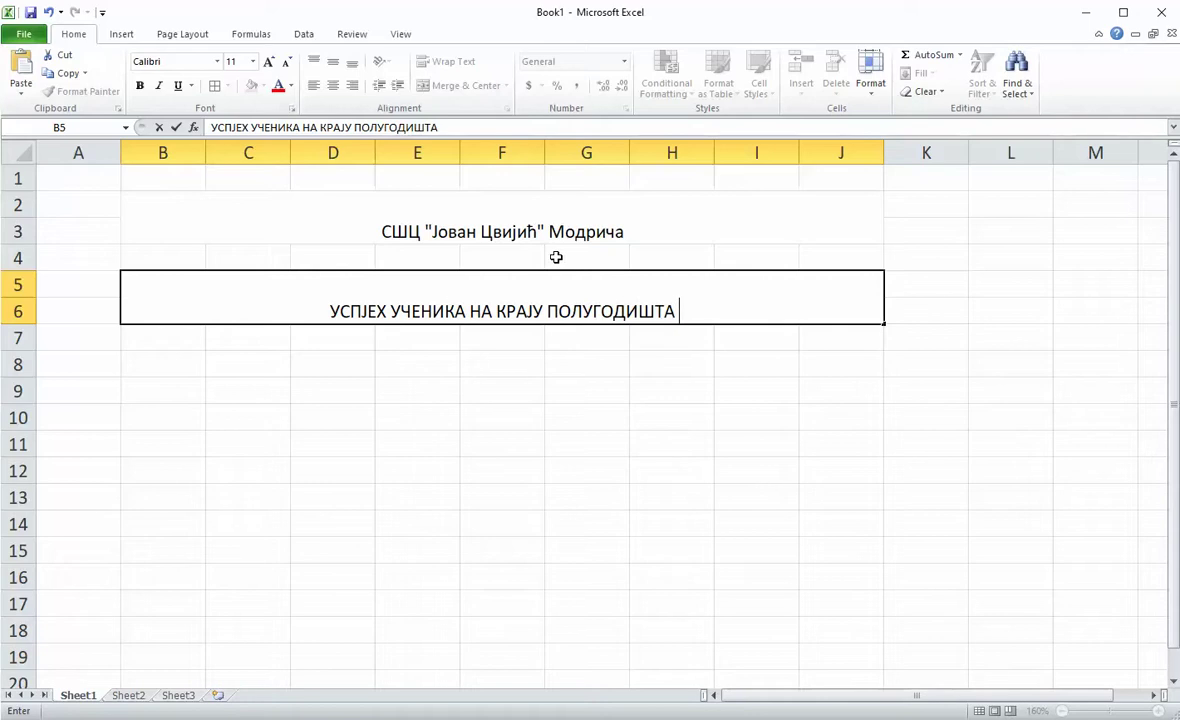
{"action": "type", "text": " 2019/2020. "}
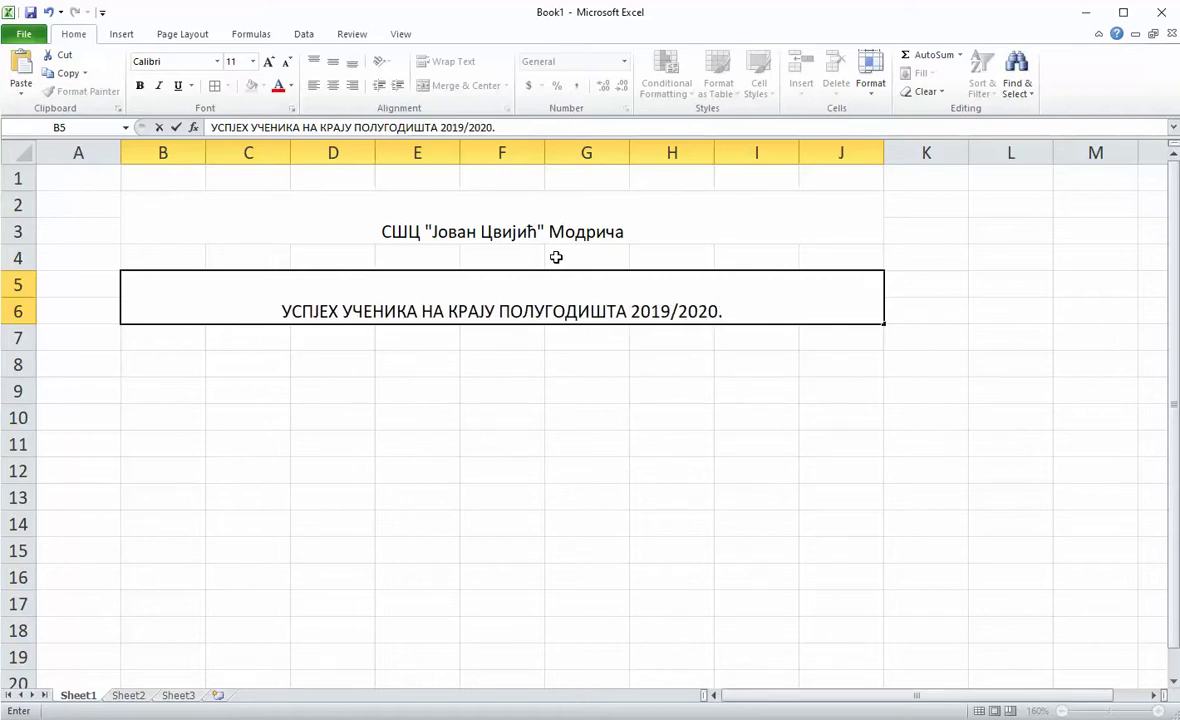
{"action": "type", "text": "ГОДИНЕ"}
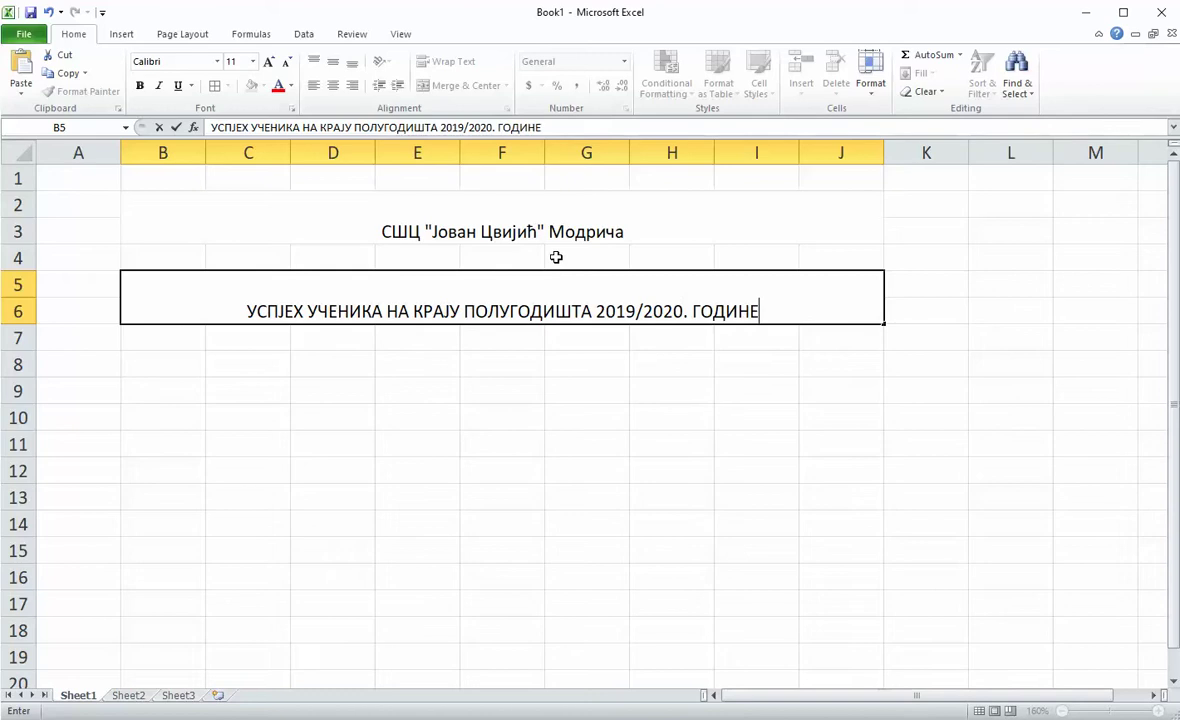
Insert the word ПРВОГ before ПОЛУГОДИШТА in the subtitle
{"action": "left_click", "coordinate": [463, 311]}
{"action": "type", "text": "ПРВОГ"}
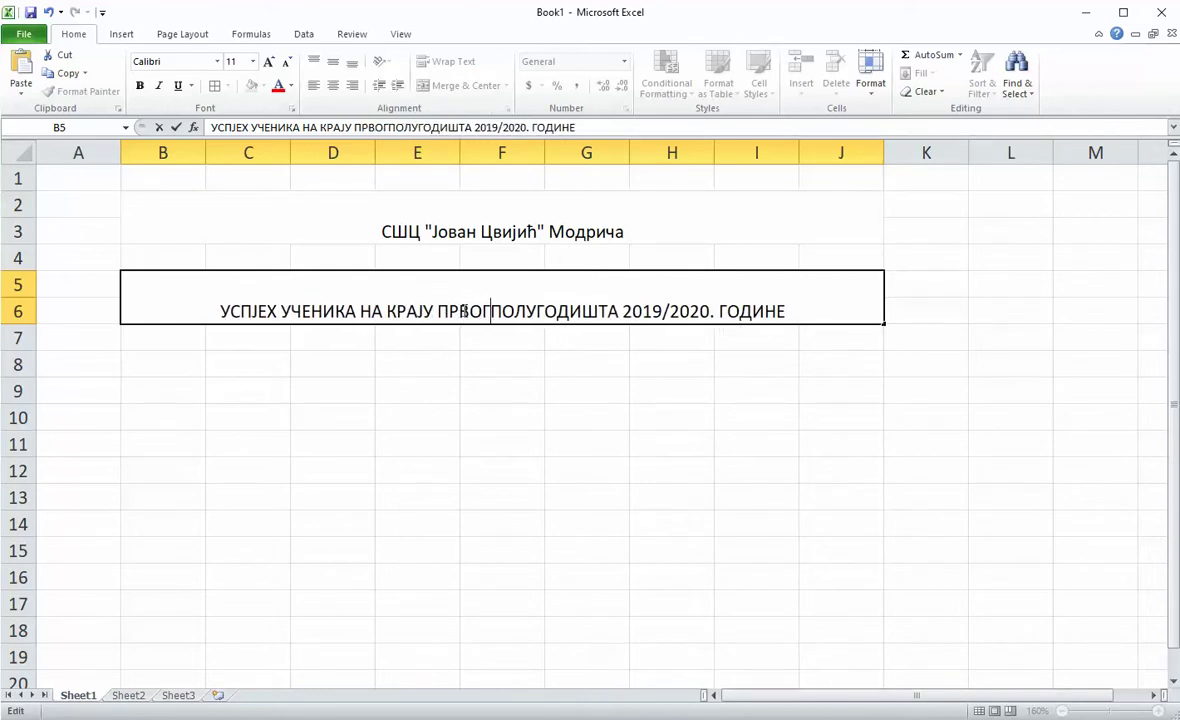
{"action": "left_click", "coordinate": [581, 329]}
Format the title in B2 with middle vertical alignment, font size 24, bold and italic
{"action": "left_click", "coordinate": [535, 232]}
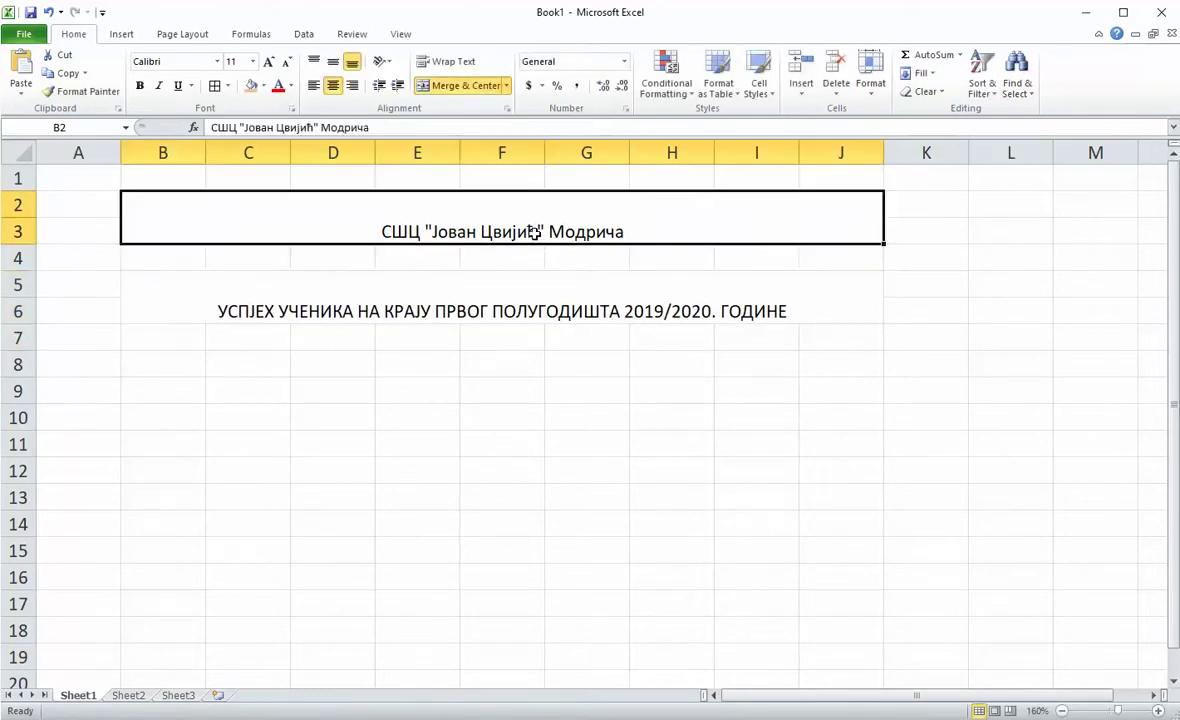
{"action": "left_click", "coordinate": [334, 64]}
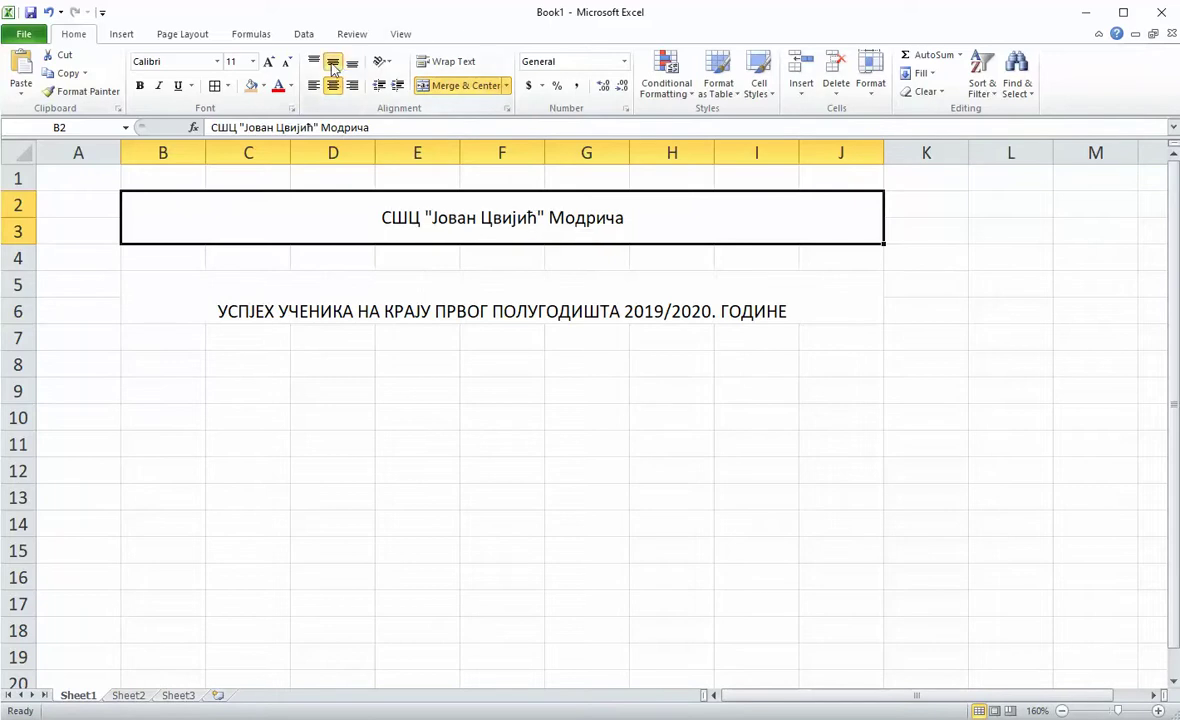
{"action": "left_click", "coordinate": [235, 62]}
{"action": "type", "text": "24"}
{"action": "key", "text": "Return"}
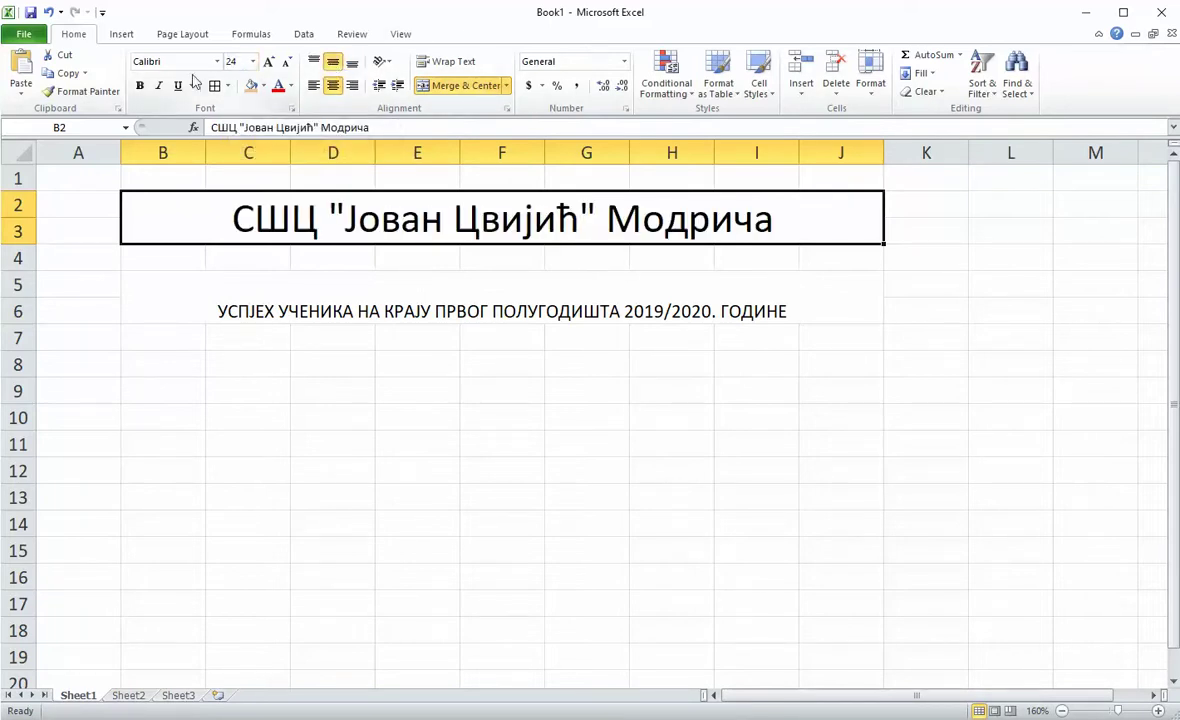
{"action": "left_click", "coordinate": [140, 86]}
{"action": "left_click", "coordinate": [158, 86]}
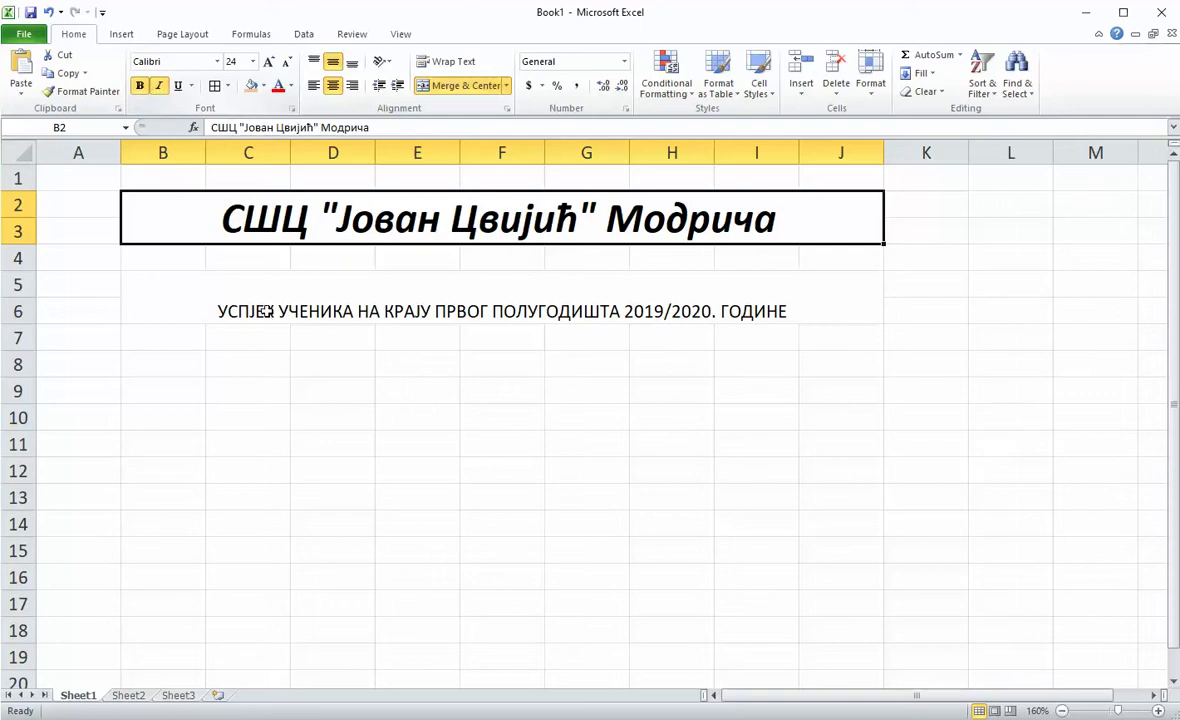
Set the subtitle in B5 to font size 16 and make it bold
{"action": "left_click", "coordinate": [247, 289]}
{"action": "left_click", "coordinate": [236, 64]}
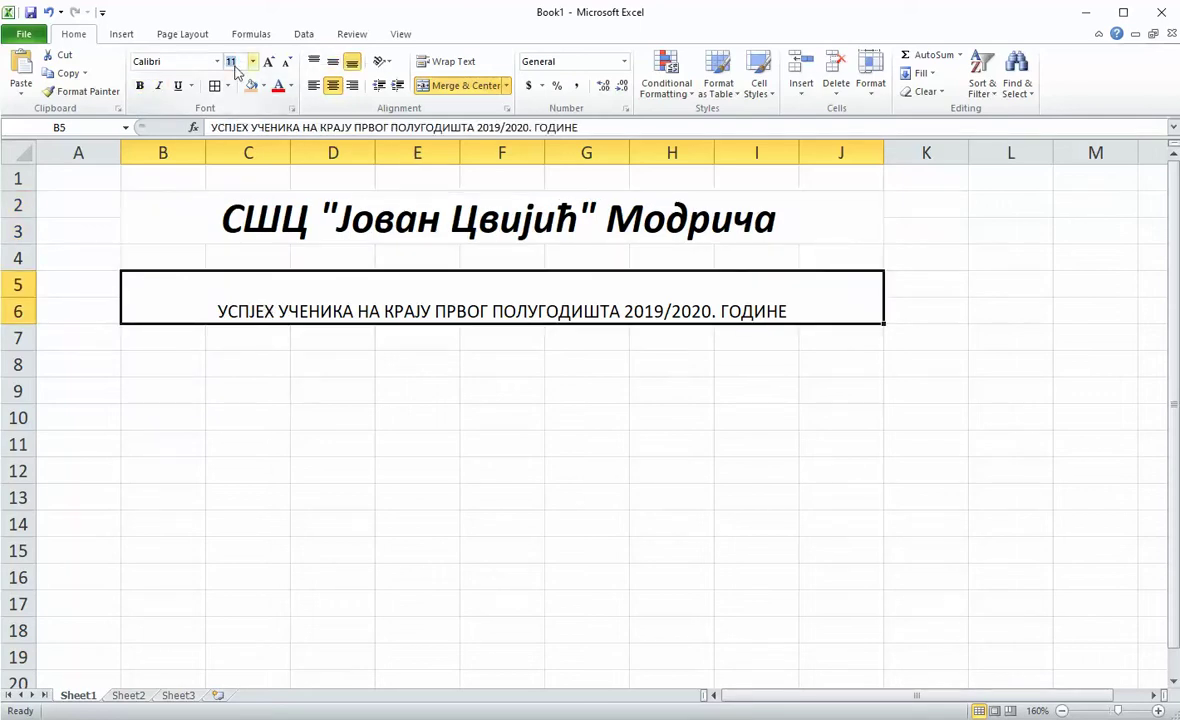
{"action": "type", "text": "14"}
{"action": "key", "text": "Return"}
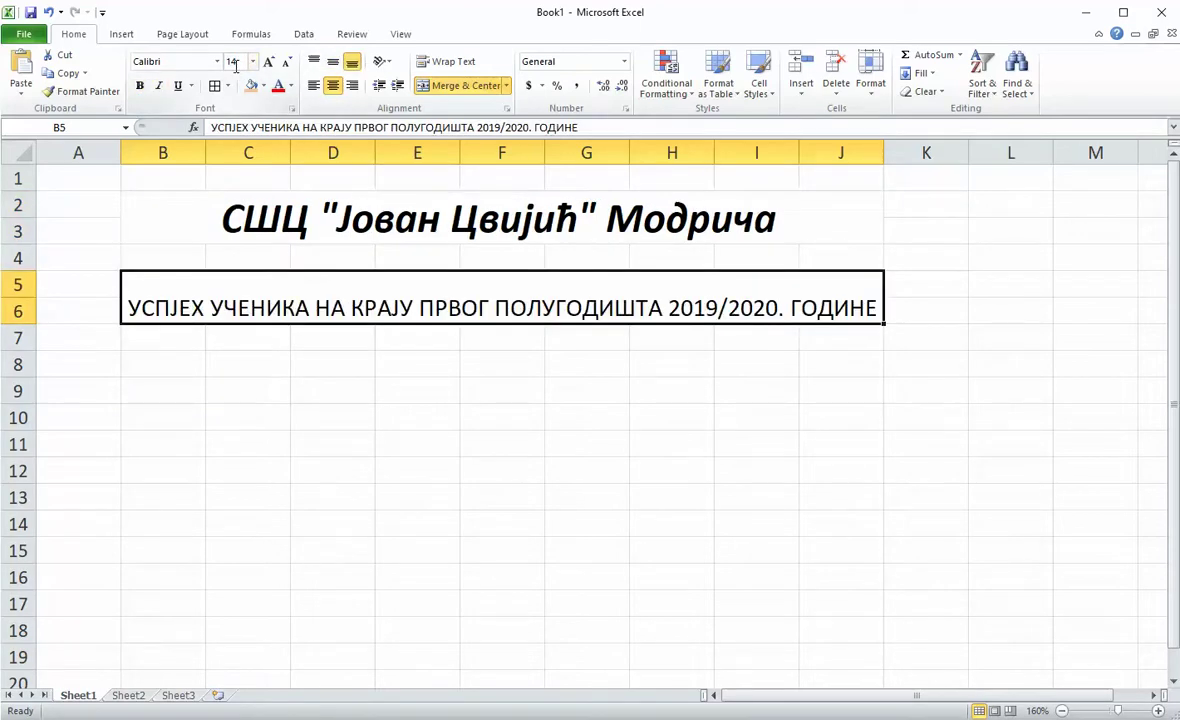
{"action": "left_click", "coordinate": [236, 64]}
{"action": "type", "text": "16"}
{"action": "key", "text": "Return"}
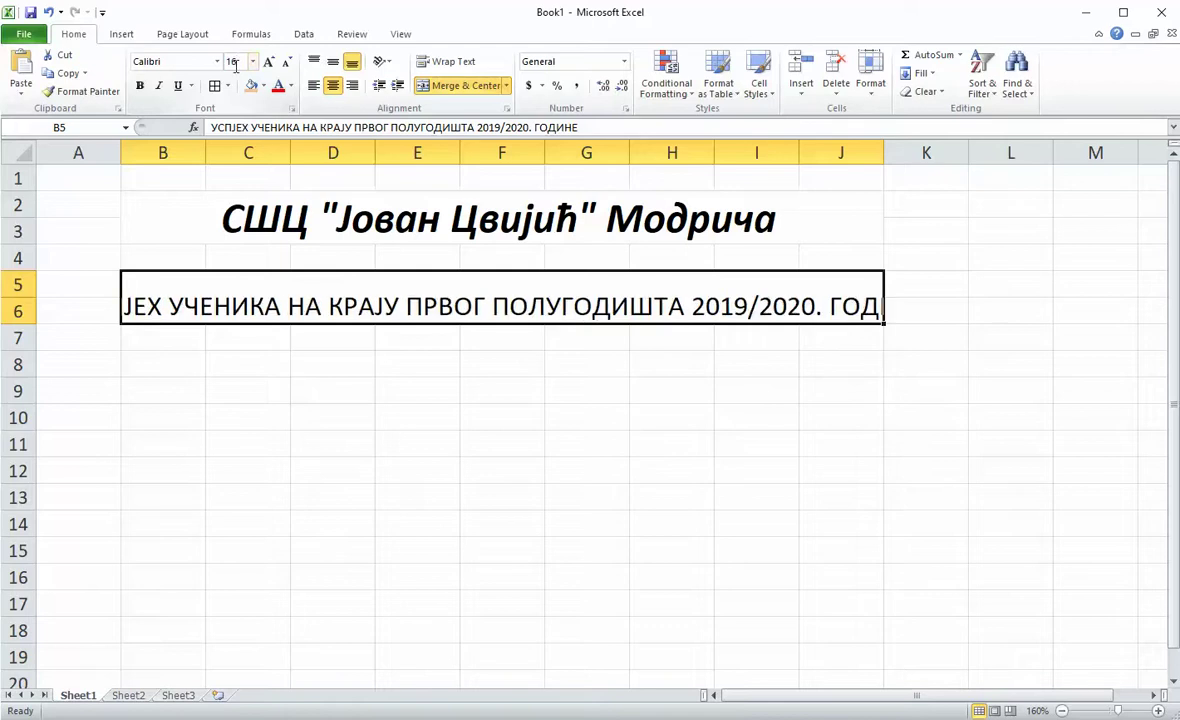
{"action": "left_click", "coordinate": [140, 85]}
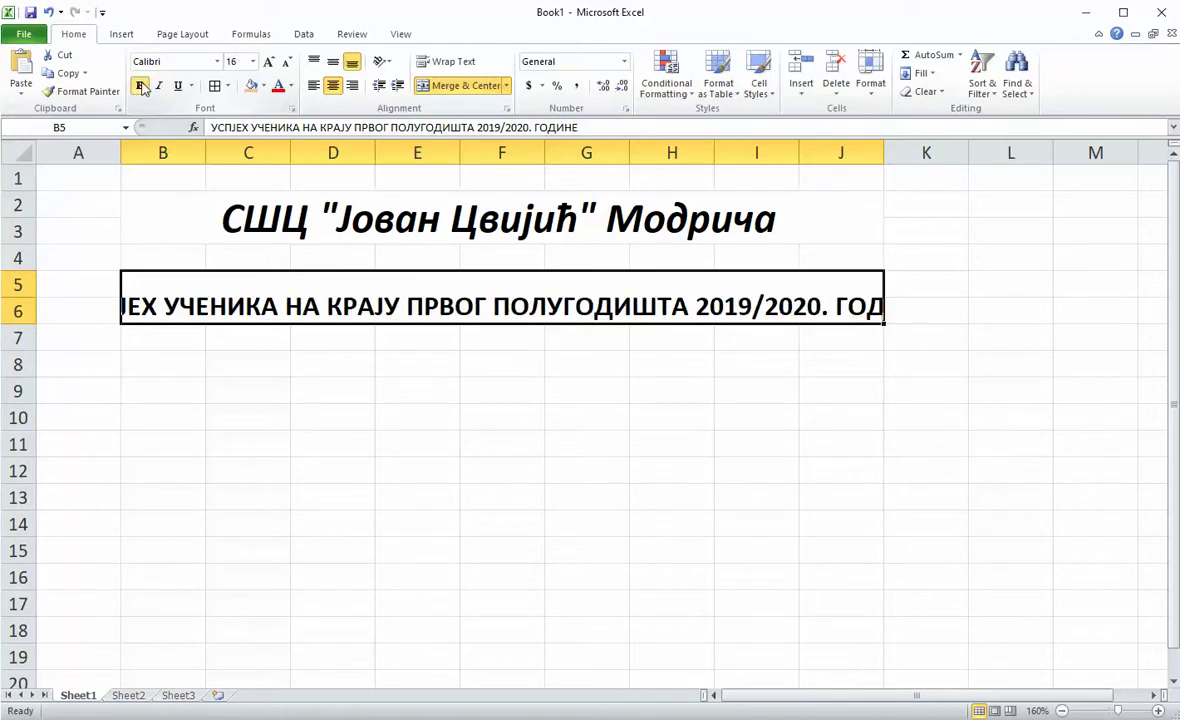
Wrap the subtitle text and increase the height of row 5 to fit both lines
{"action": "left_click", "coordinate": [447, 64]}
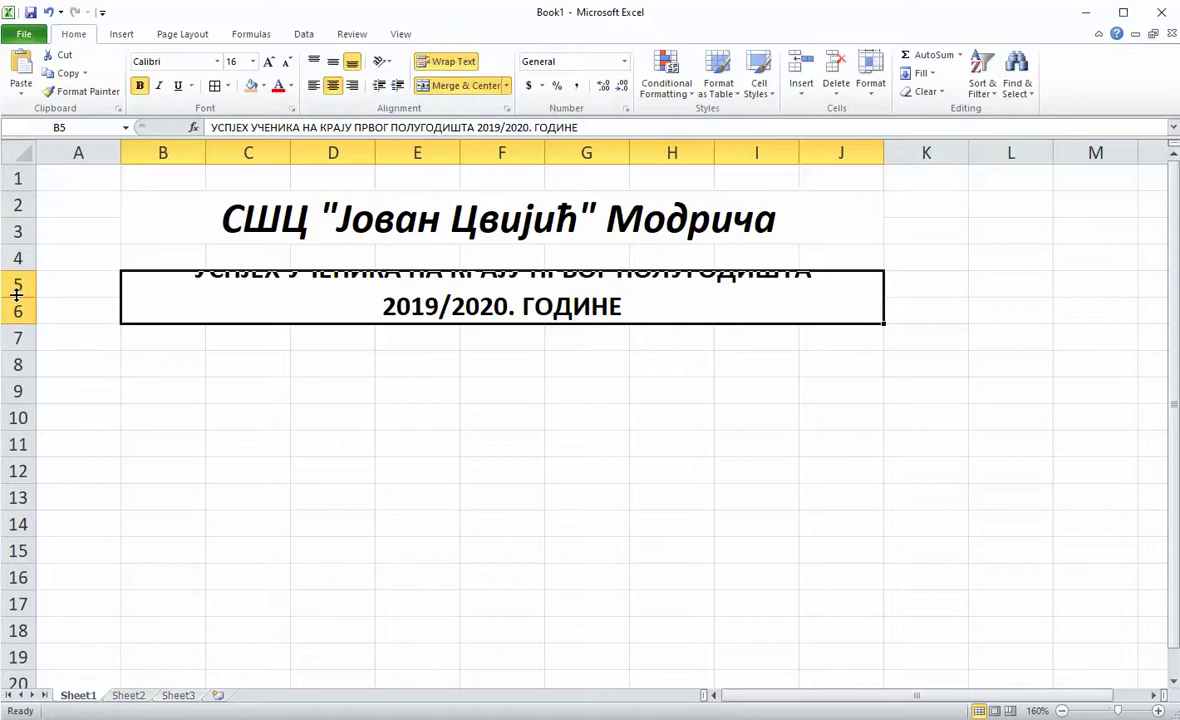
{"action": "left_click_drag", "start_coordinate": [16, 295], "coordinate": [16, 315]}
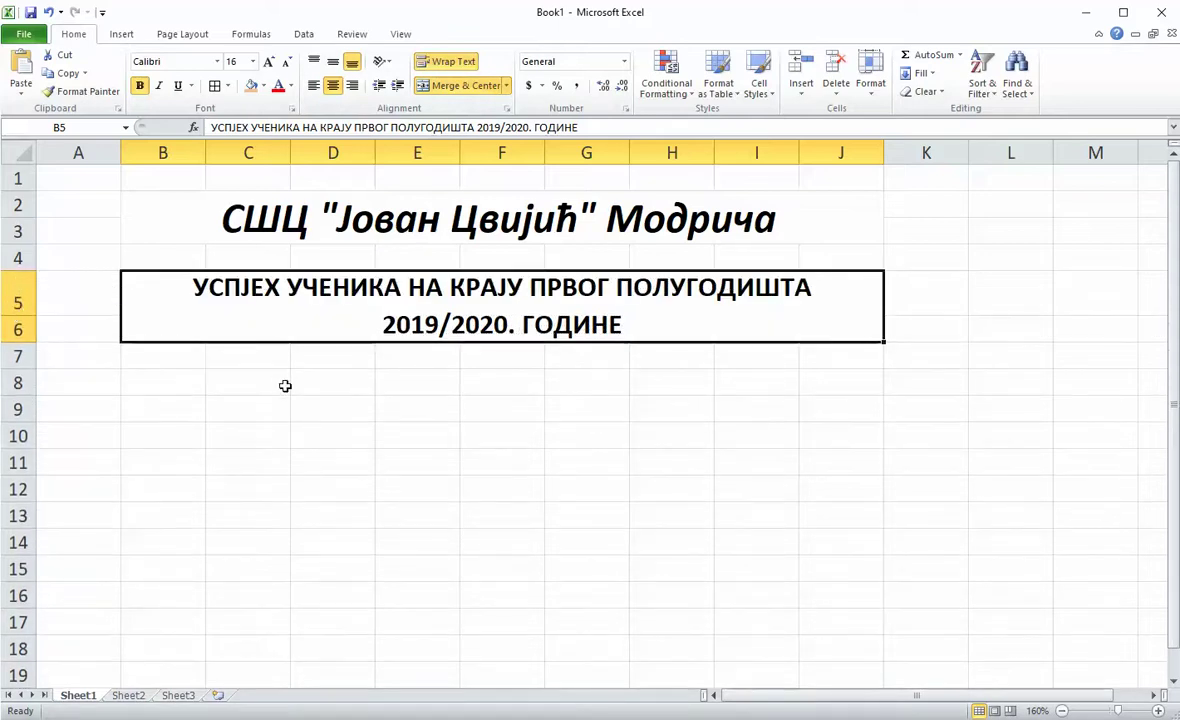
Format B8:J8 as a taller header row with all borders and a light orange fill
{"action": "left_click_drag", "start_coordinate": [22, 400], "coordinate": [26, 453]}
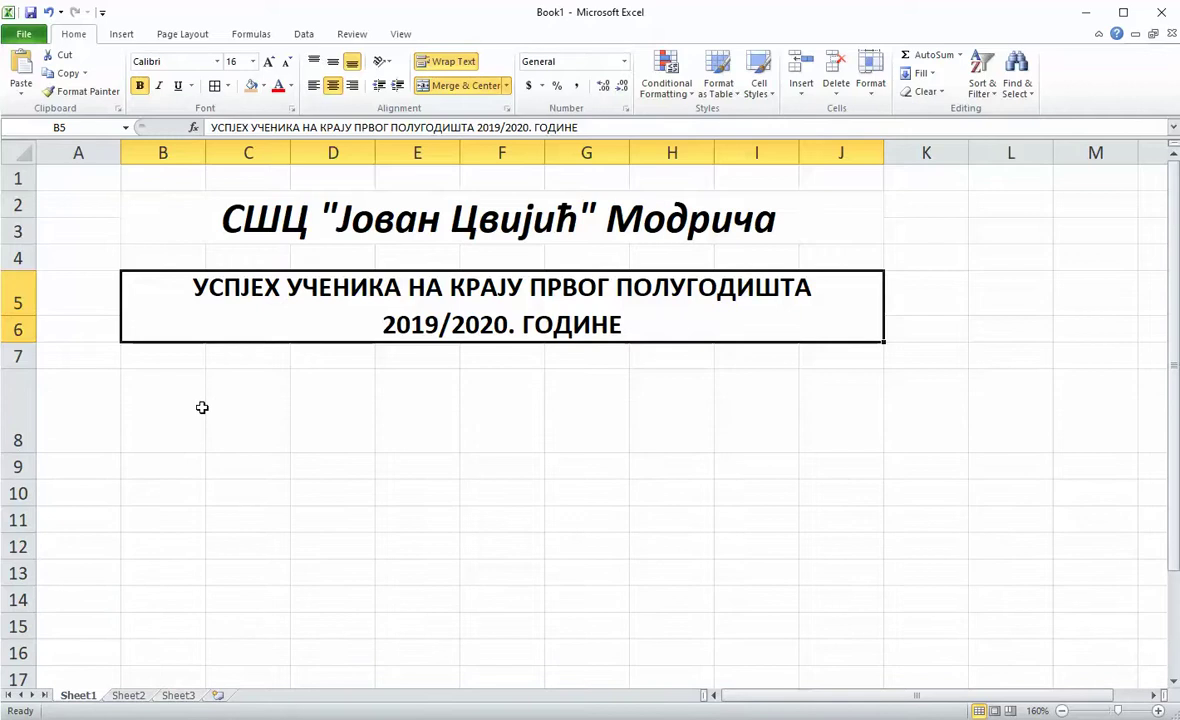
{"action": "left_click_drag", "start_coordinate": [158, 400], "coordinate": [822, 403]}
{"action": "left_click", "coordinate": [214, 86]}
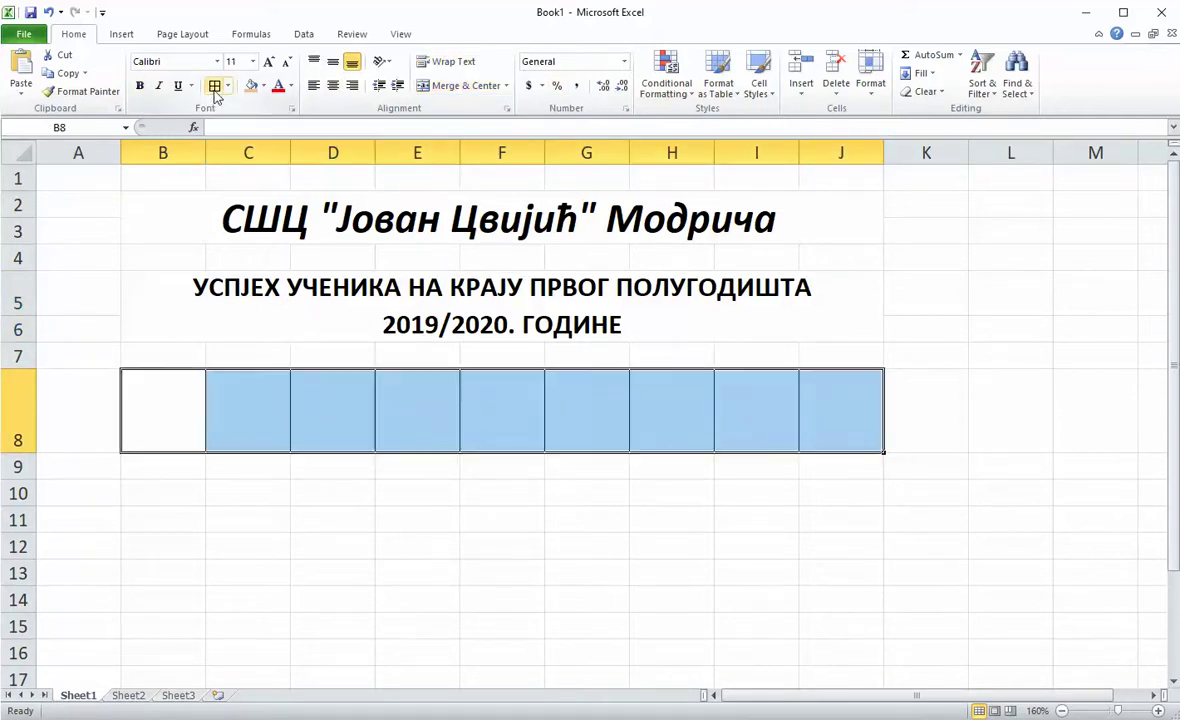
{"action": "left_click", "coordinate": [251, 86]}
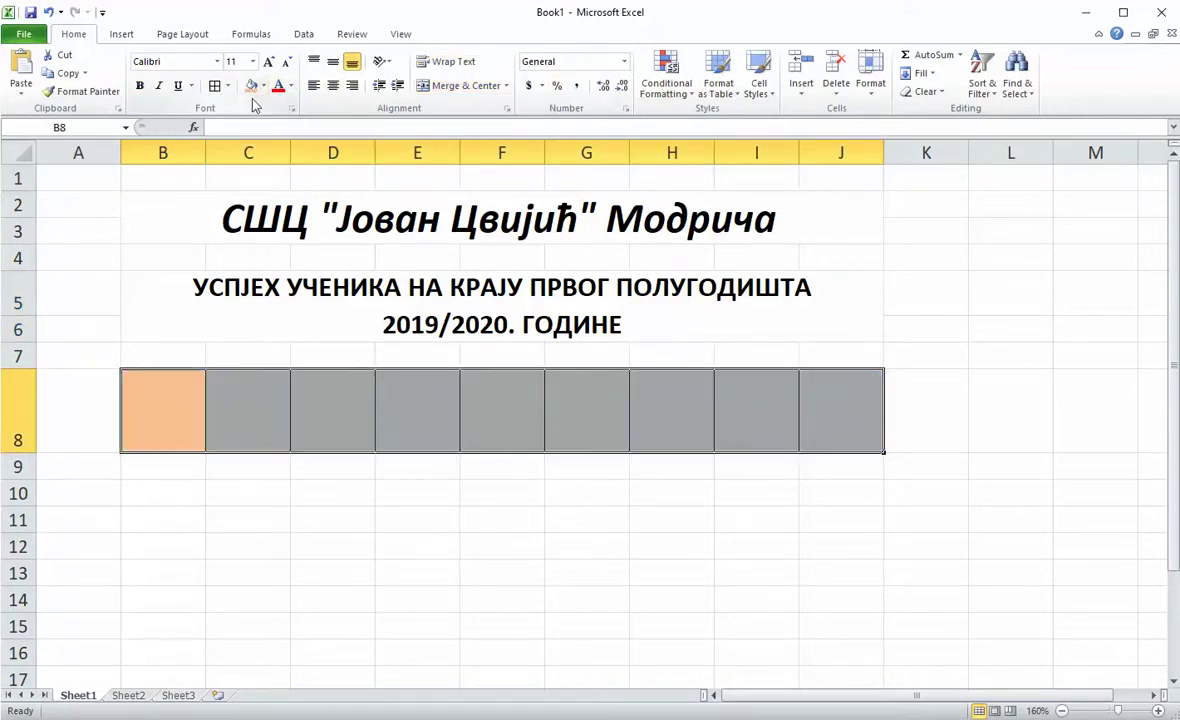
Enter the column heading Одлични in cell C8
{"action": "left_click", "coordinate": [228, 411]}
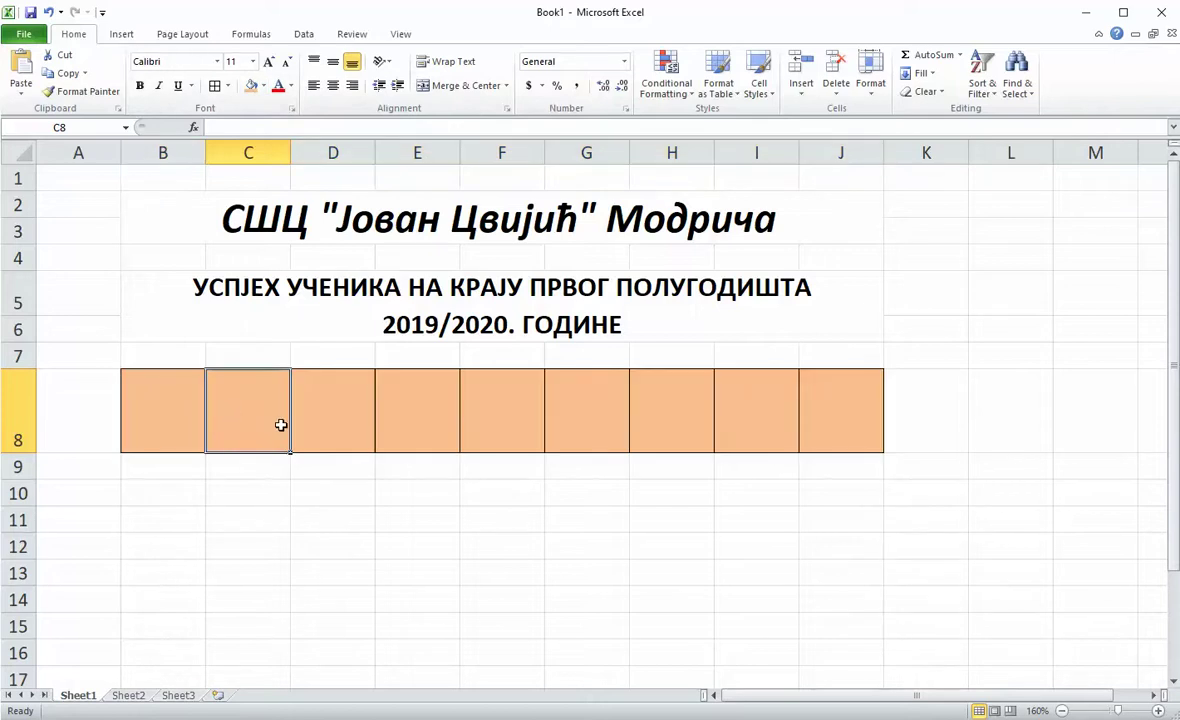
{"action": "type", "text": "Од"}
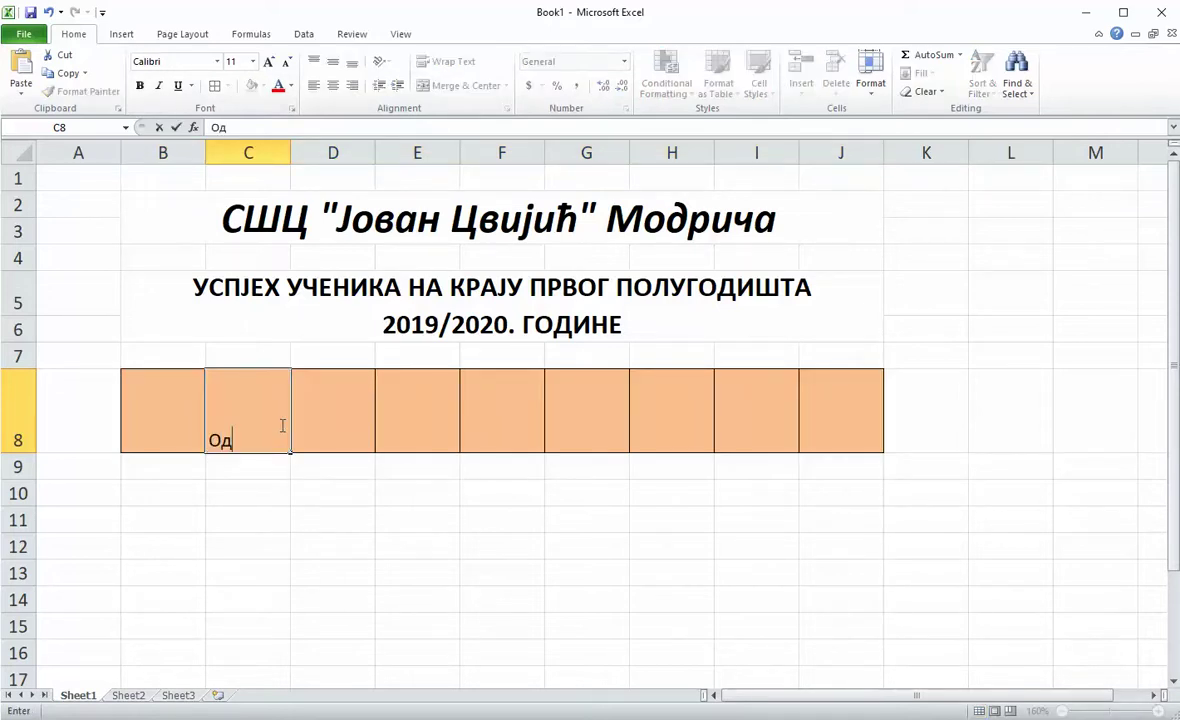
{"action": "type", "text": "лични"}
{"action": "key", "text": "Tab"}
Wrap the text in header cells B8:J8 and center it both vertically and horizontally
{"action": "left_click_drag", "start_coordinate": [179, 406], "coordinate": [853, 393]}
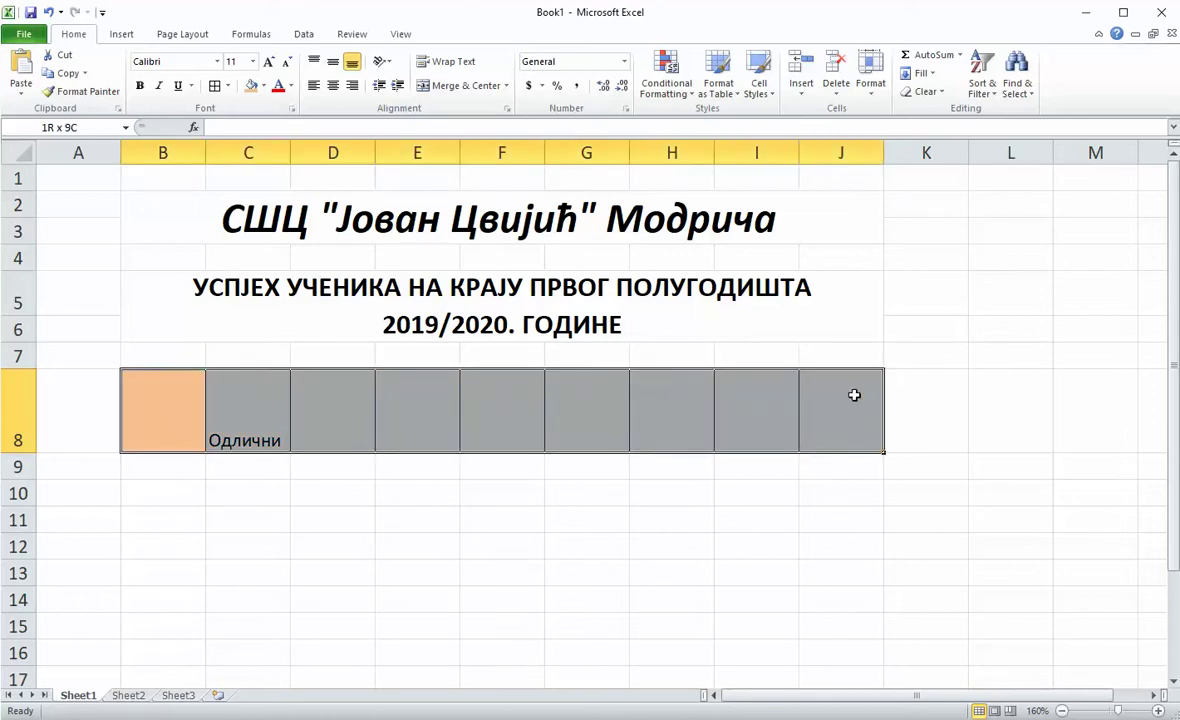
{"action": "left_click", "coordinate": [437, 64]}
{"action": "left_click", "coordinate": [333, 62]}
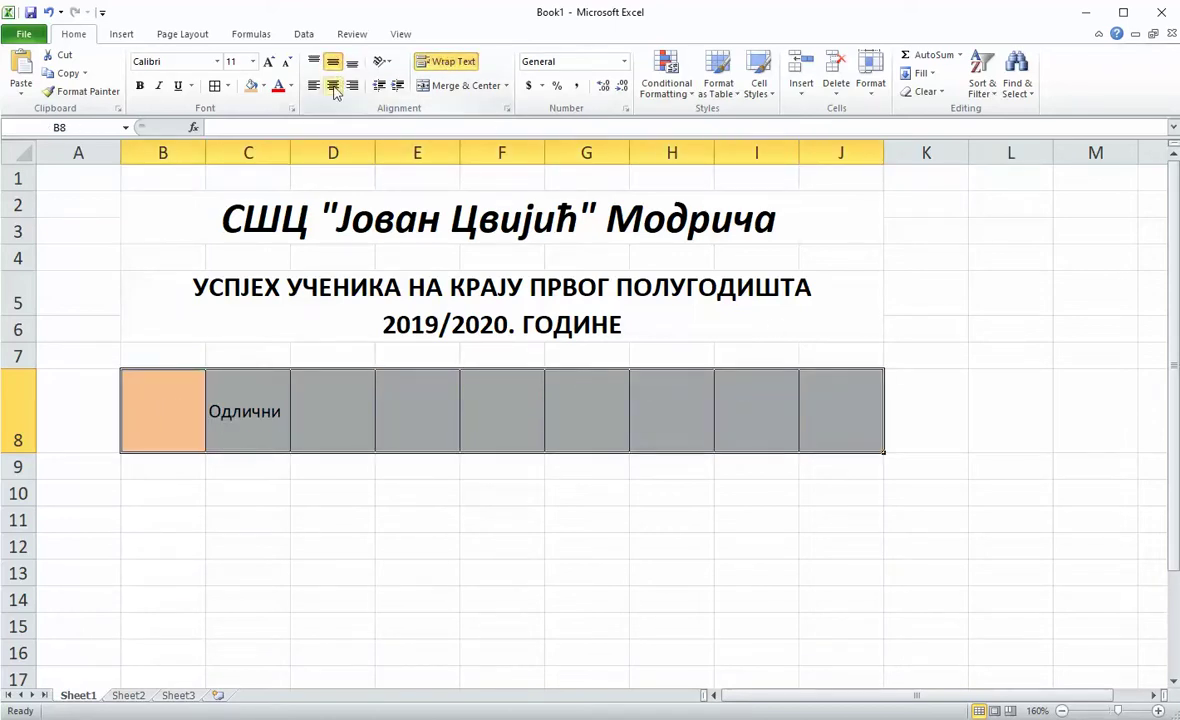
{"action": "left_click", "coordinate": [333, 85]}
Switch to the Word document to check the reference table's layout and column headings
{"action": "key", "text": "alt+Tab"}
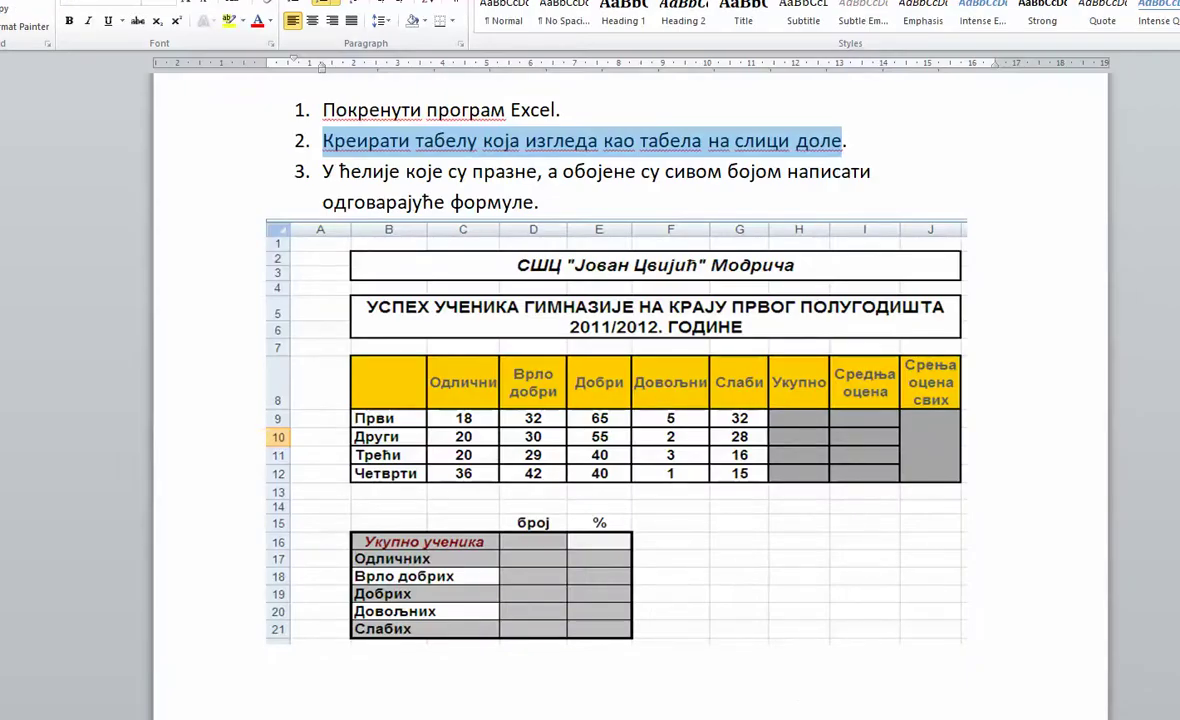
Switch back to Excel, enter the heading Врлодобри in D8 and widen column D so the heading fits on one line
{"action": "key", "text": "alt+Tab"}
{"action": "left_click", "coordinate": [614, 510]}
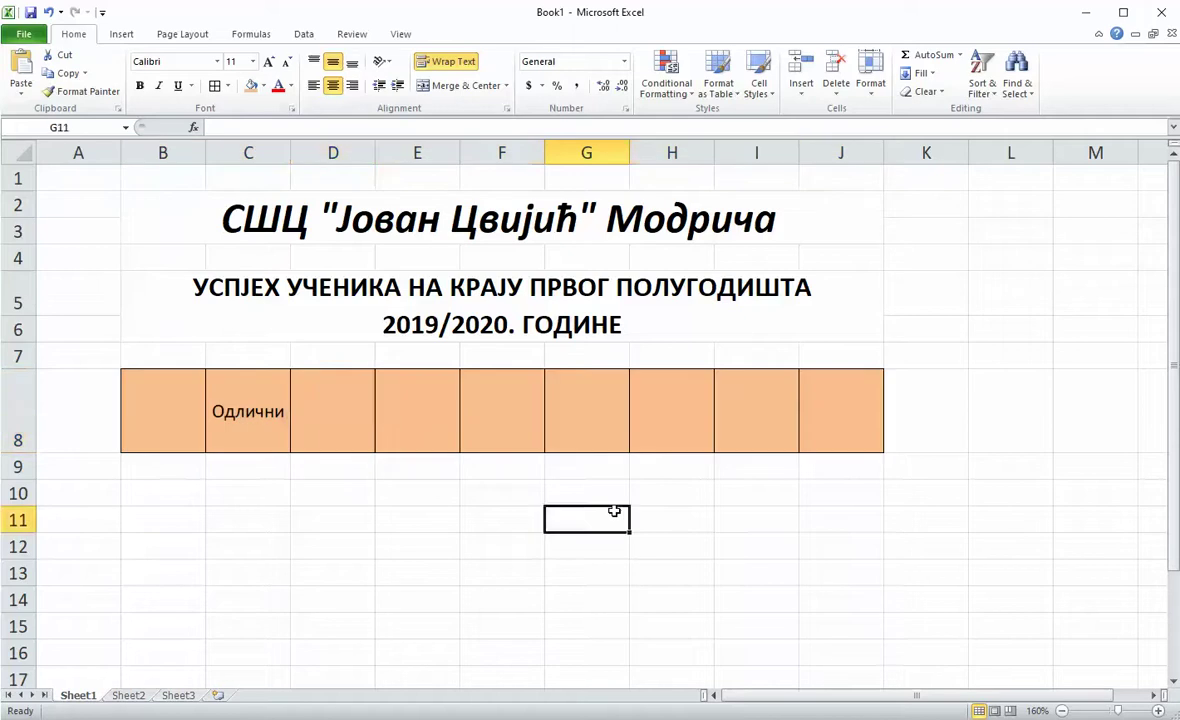
{"action": "left_click", "coordinate": [322, 424]}
{"action": "type", "text": "Вр"}
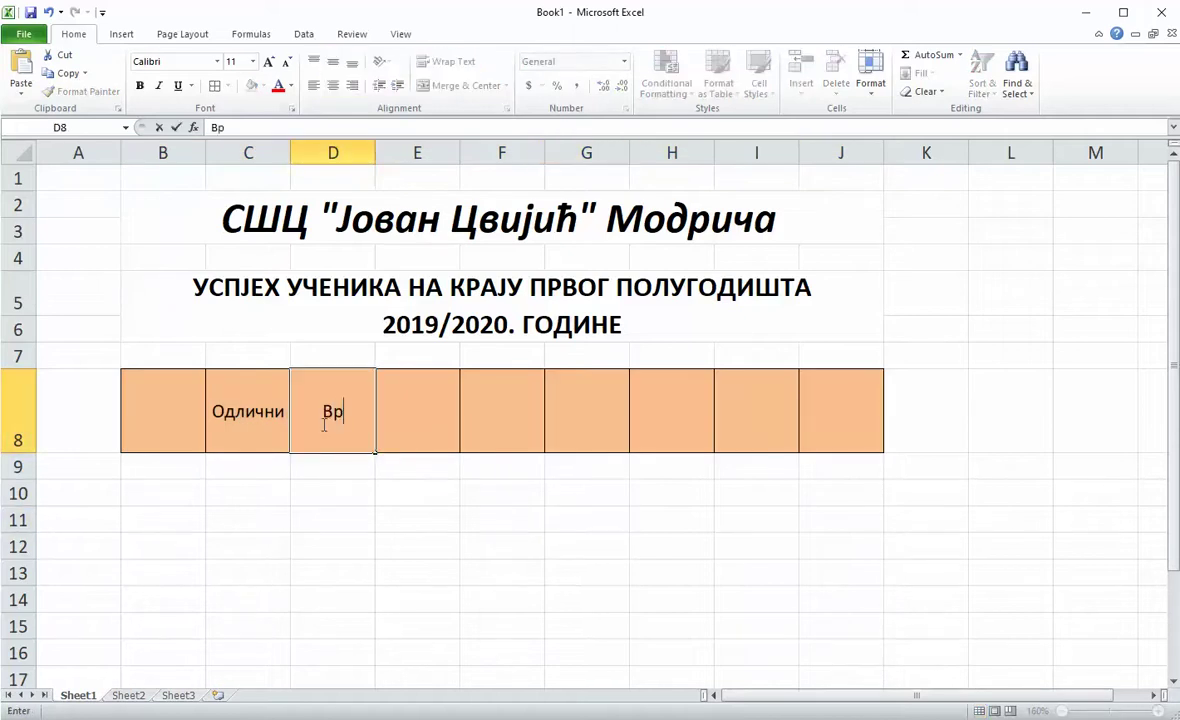
{"action": "type", "text": "лодобри"}
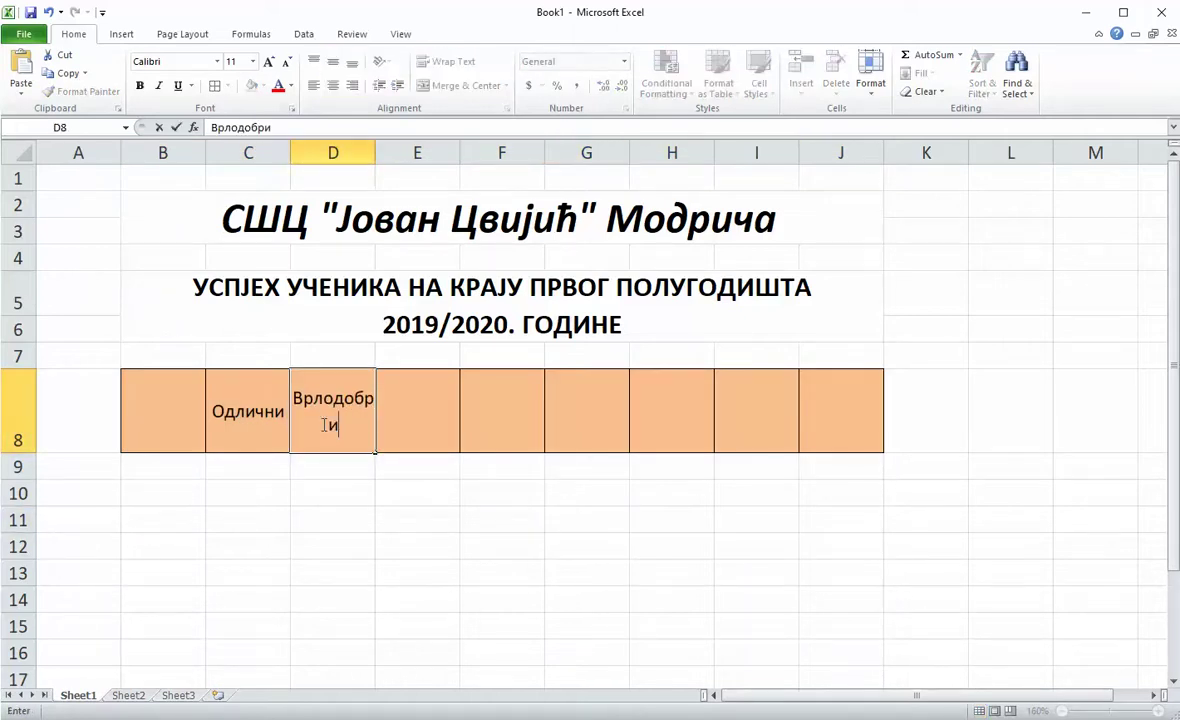
{"action": "key", "text": "Return"}
{"action": "left_click_drag", "start_coordinate": [373, 155], "coordinate": [392, 155]}
Enter the column headings Добри, Довољни and Слаби in cells E8, F8 and G8
{"action": "left_click", "coordinate": [423, 412]}
{"action": "type", "text": "Добри"}
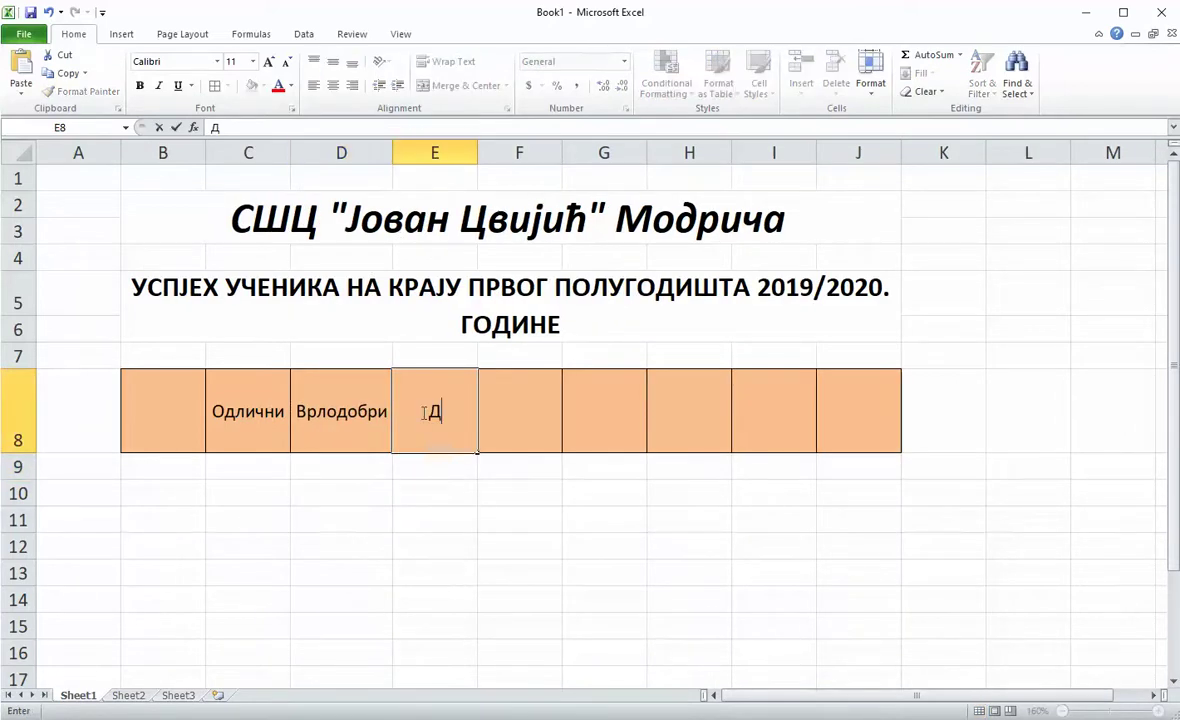
{"action": "left_click", "coordinate": [515, 398]}
{"action": "type", "text": "До"}
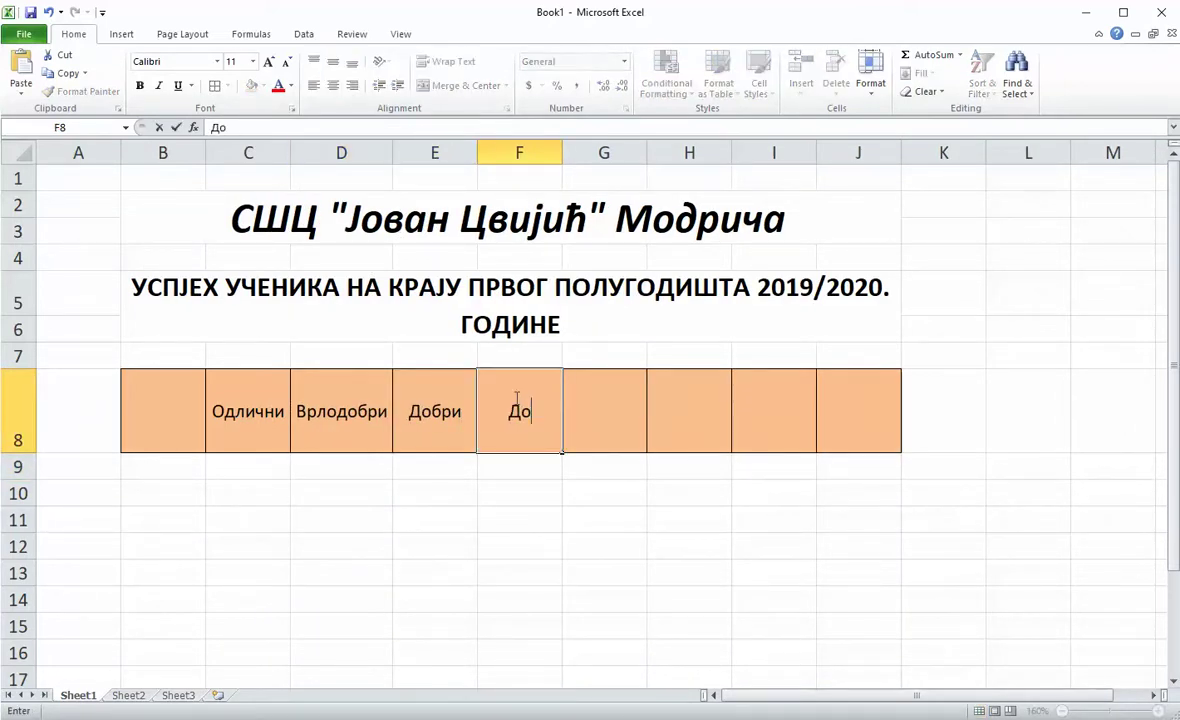
{"action": "type", "text": "вољни"}
{"action": "key", "text": "Tab"}
{"action": "type", "text": "Сла"}
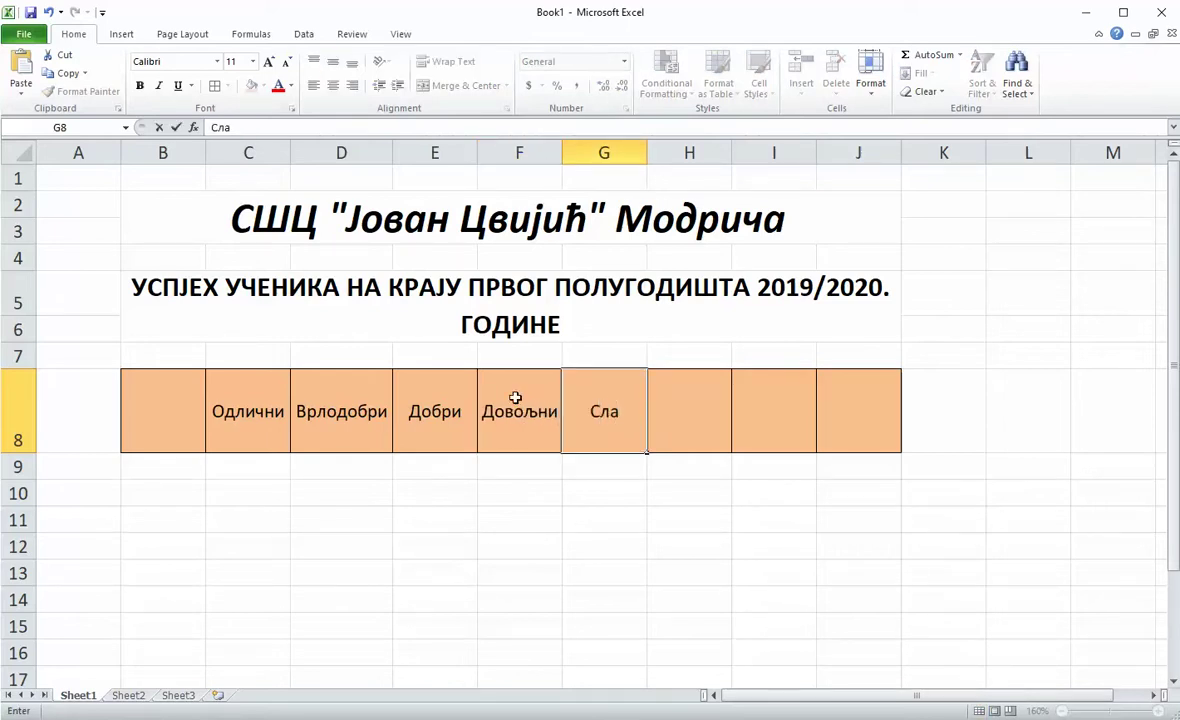
{"action": "type", "text": "би"}
{"action": "key", "text": "Tab"}
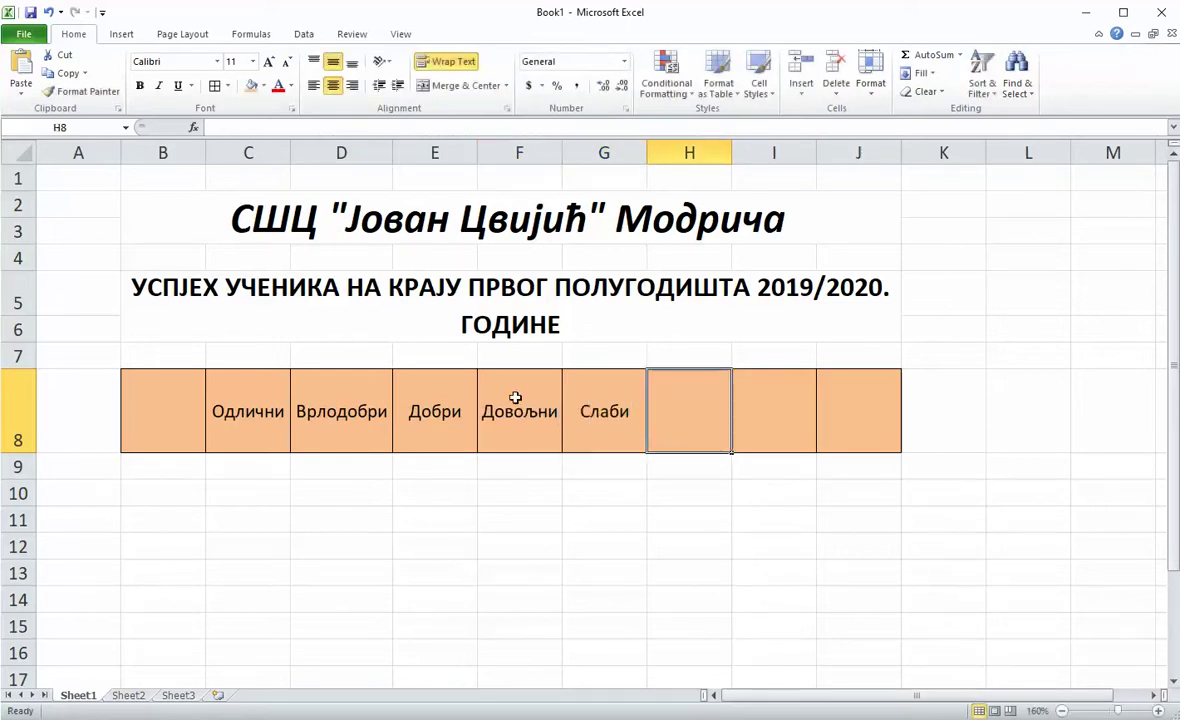
Enter the column headings Укупно, Средња оцјена and Средња оцјена свих in cells H8, I8 and J8
{"action": "type", "text": "Укупно"}
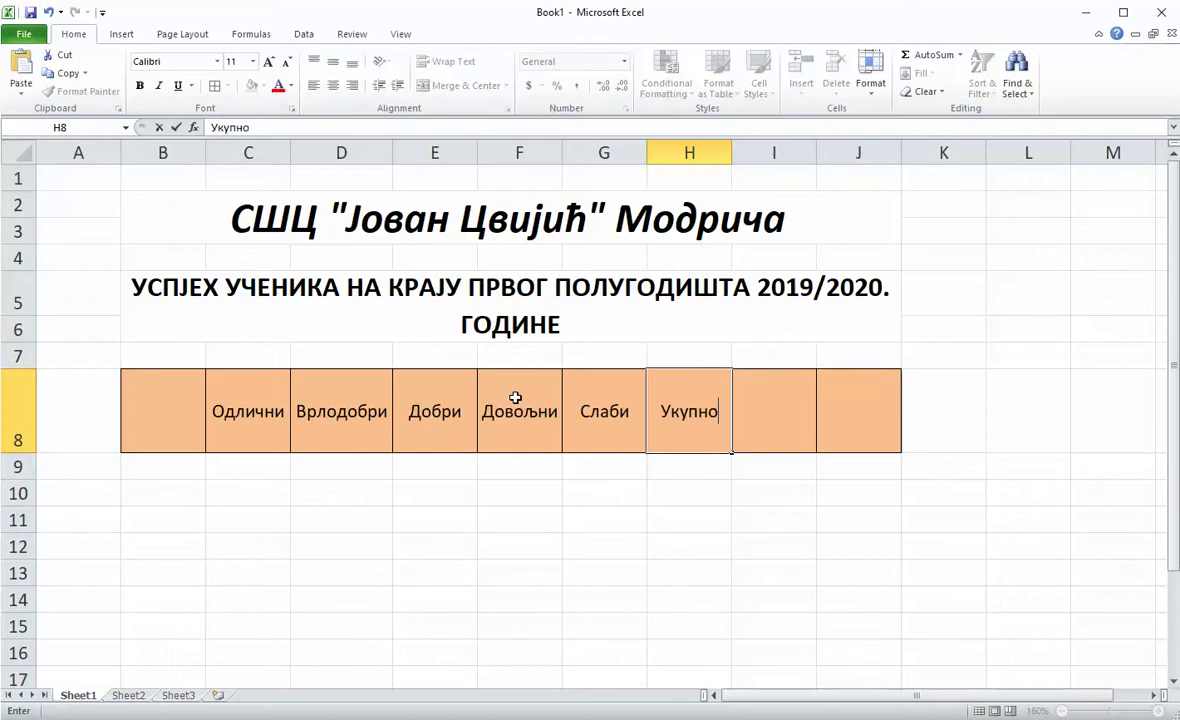
{"action": "key", "text": "Tab"}
{"action": "type", "text": "С"}
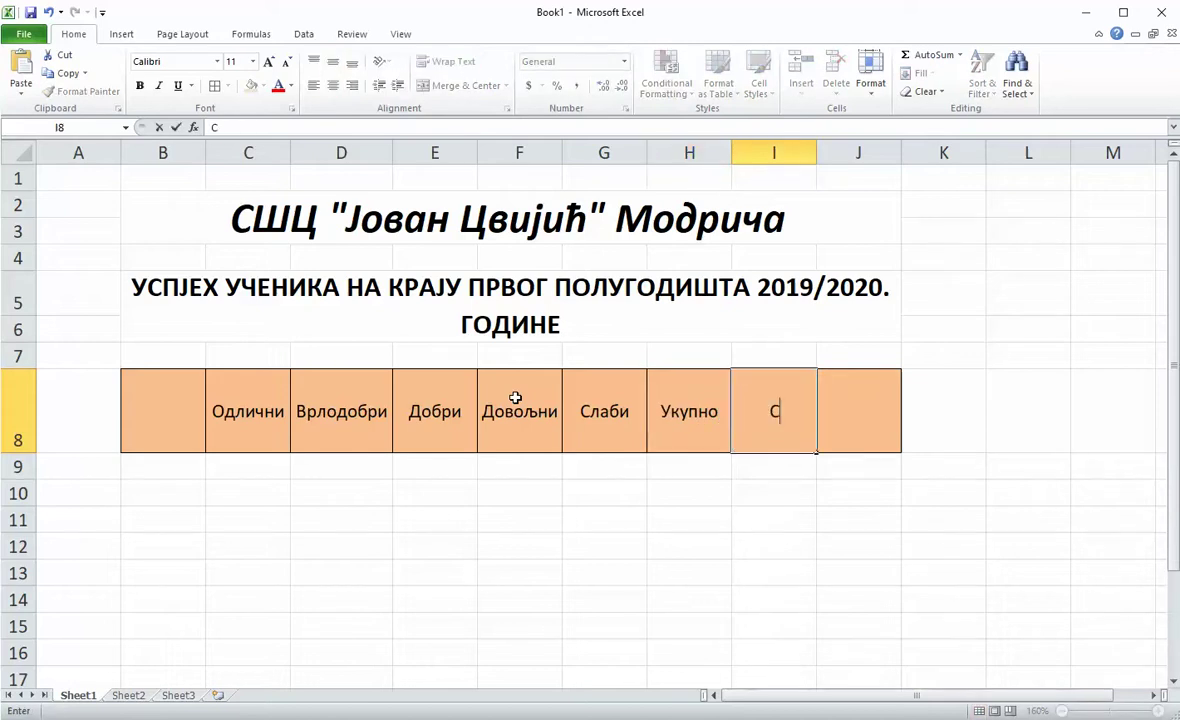
{"action": "type", "text": "редљ"}
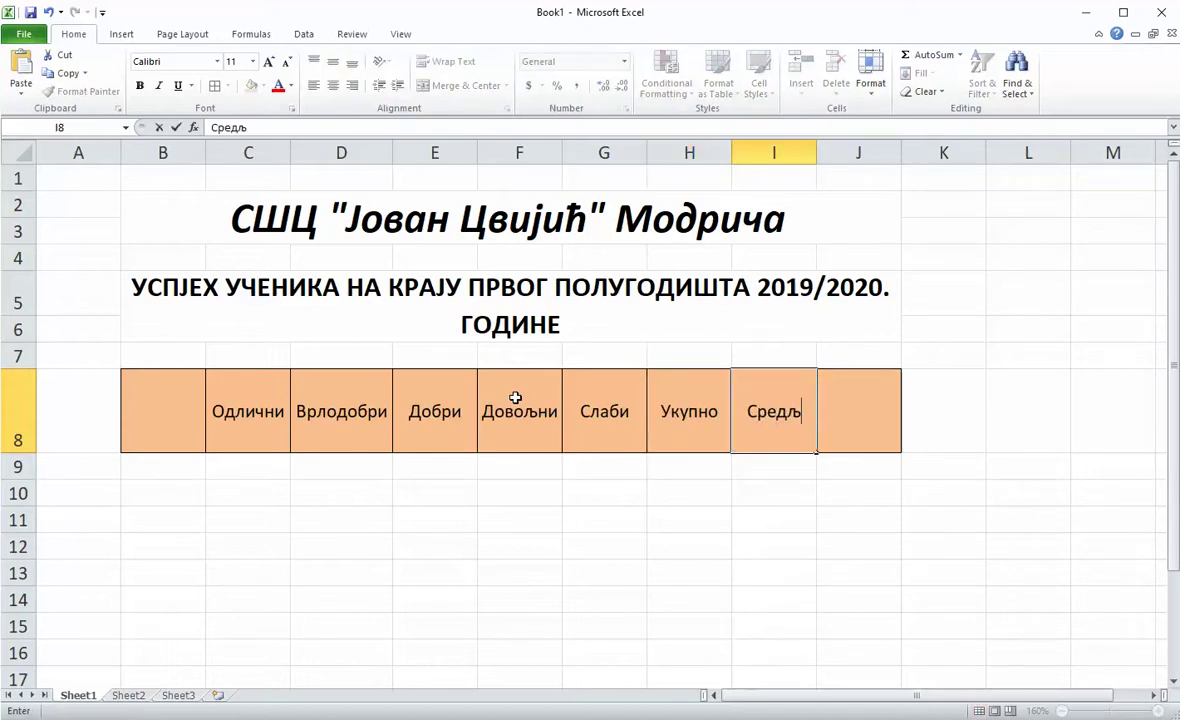
{"action": "type", "text": "а оц"}
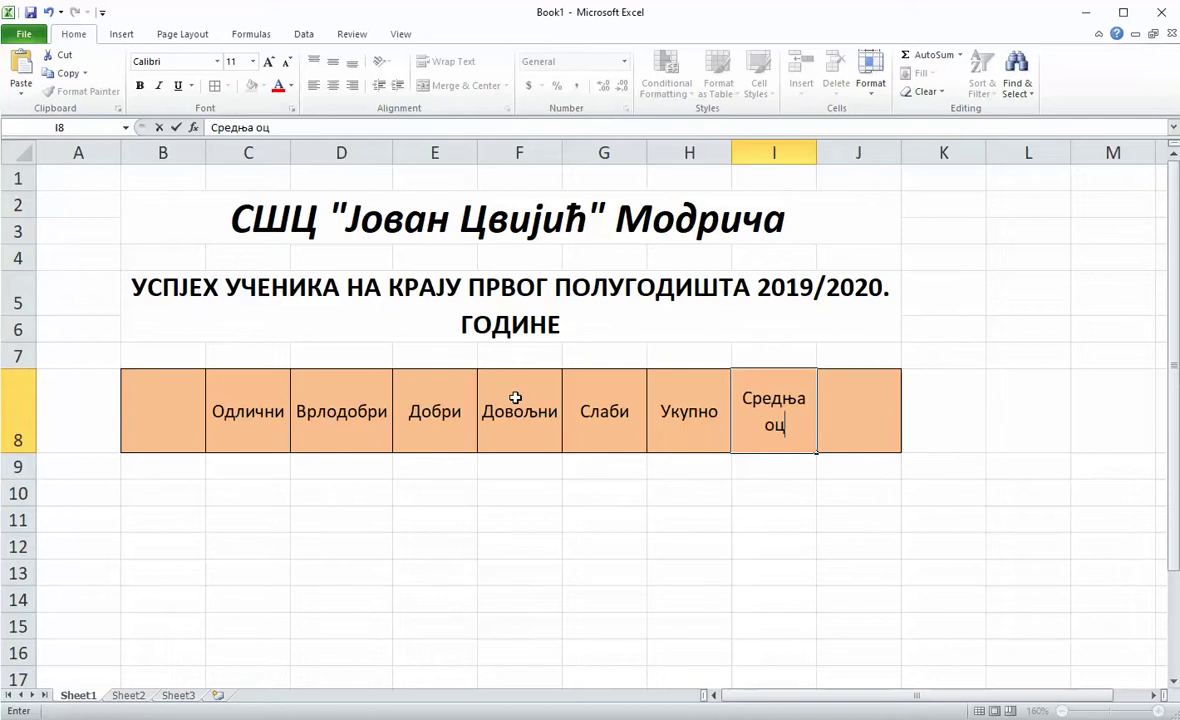
{"action": "type", "text": "ена"}
{"action": "key", "text": "Tab"}
{"action": "type", "text": "С"}
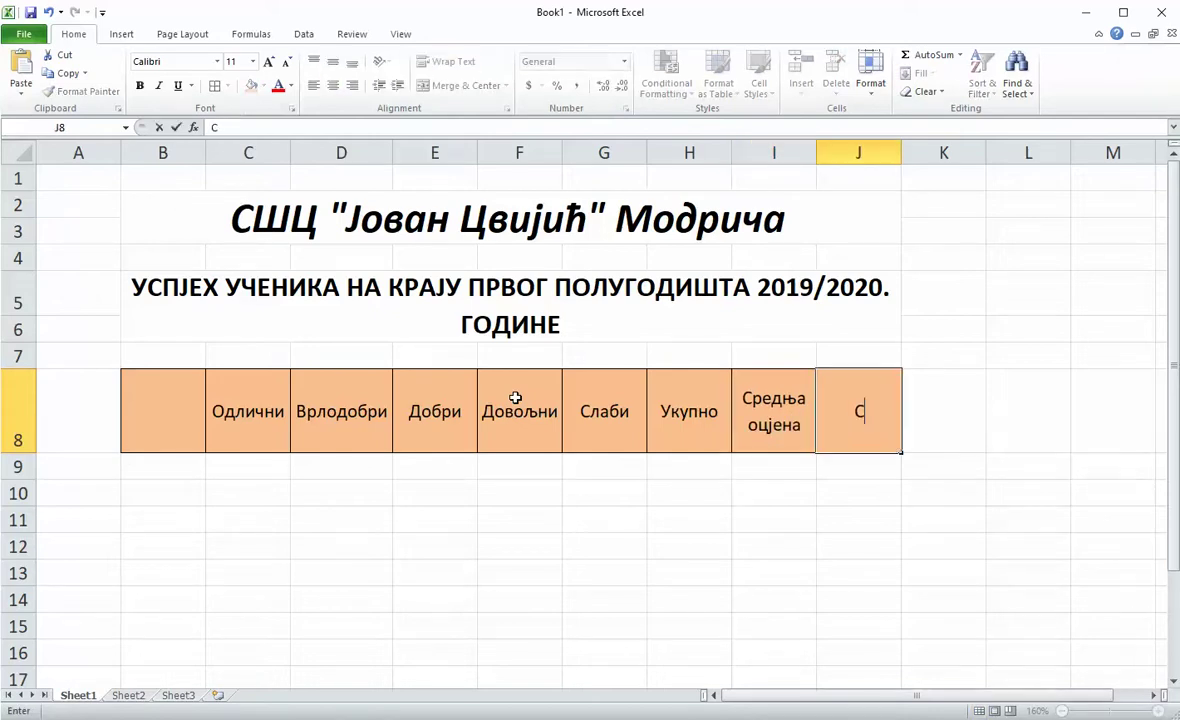
{"action": "type", "text": "редња "}
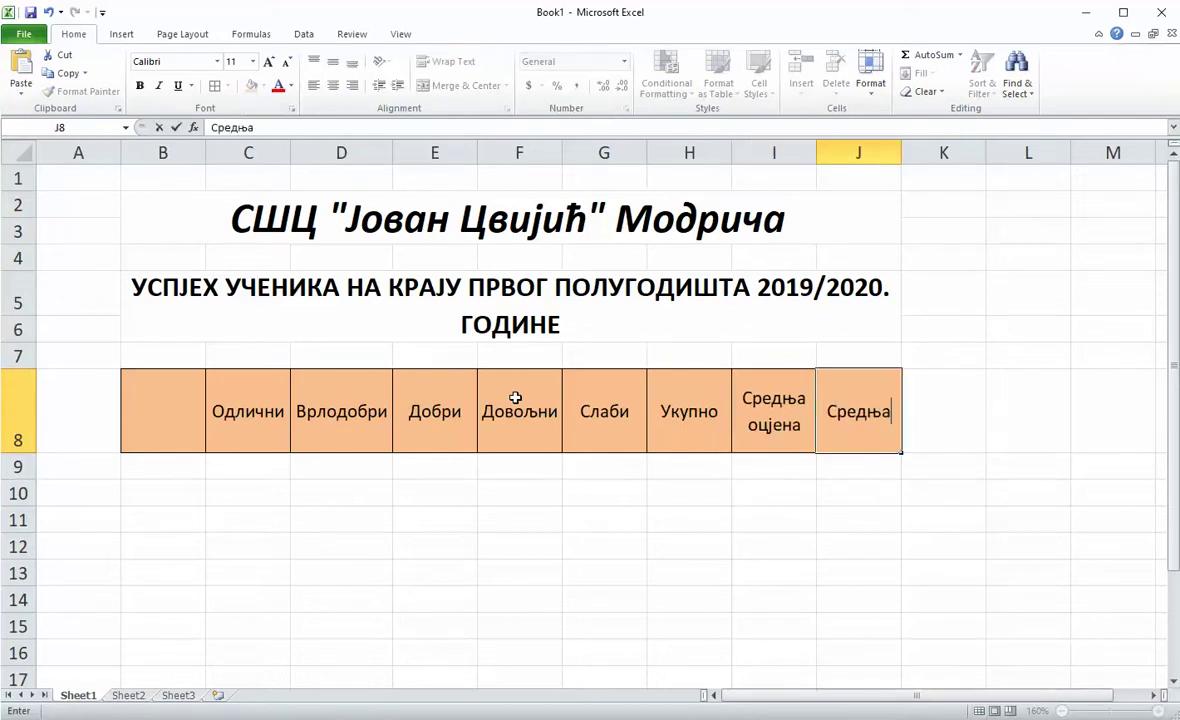
{"action": "type", "text": "оцјена "}
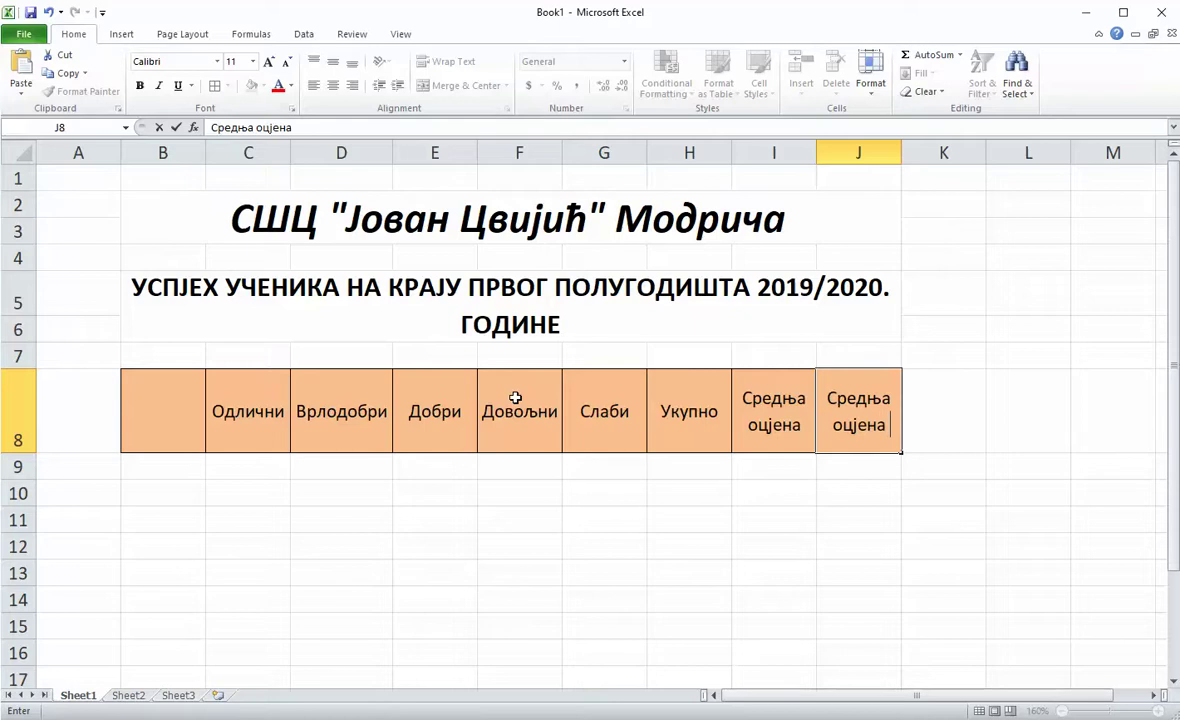
{"action": "type", "text": "свих"}
{"action": "key", "text": "Return"}
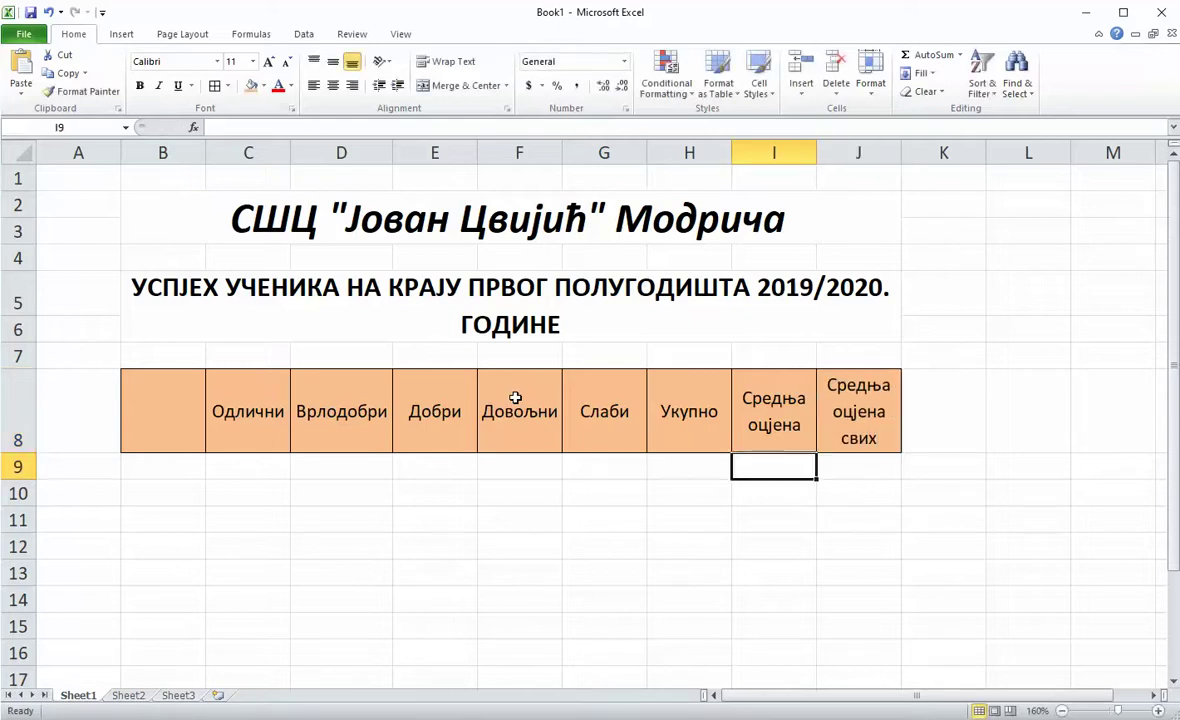
Apply all borders to the four table rows below the header, B9:J12
{"action": "left_click_drag", "start_coordinate": [150, 466], "coordinate": [856, 531]}
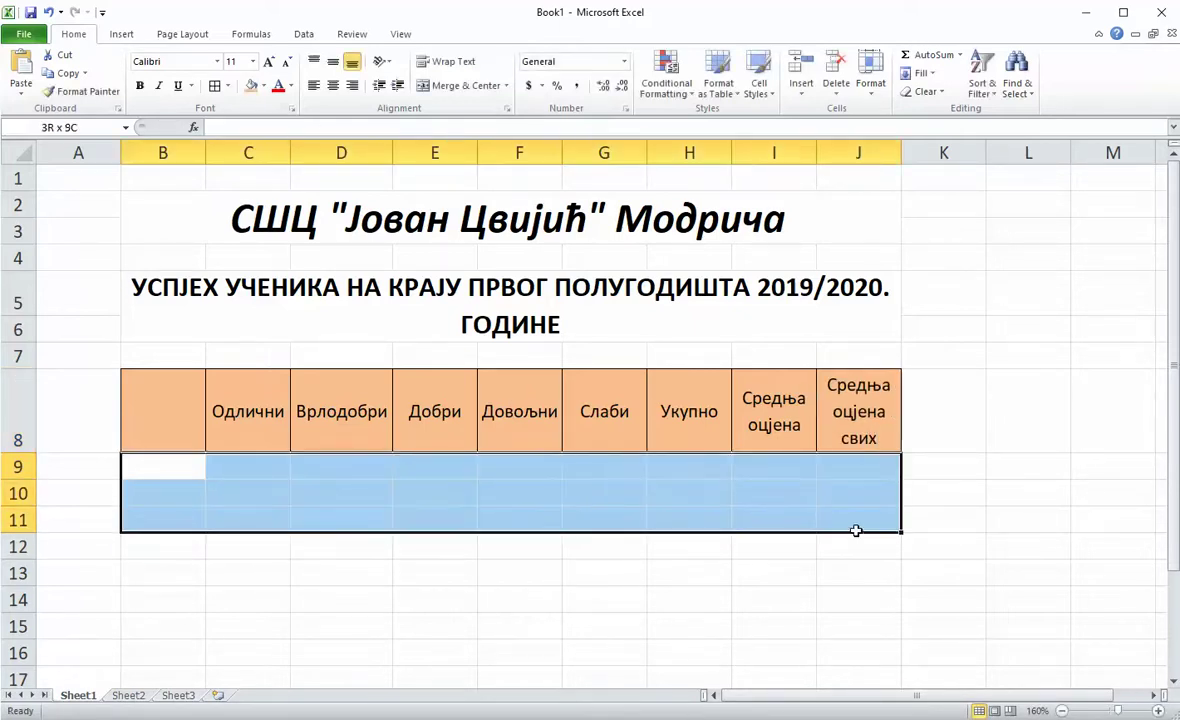
{"action": "left_click", "coordinate": [775, 572]}
{"action": "left_click_drag", "start_coordinate": [163, 464], "coordinate": [843, 538]}
{"action": "left_click", "coordinate": [211, 87]}
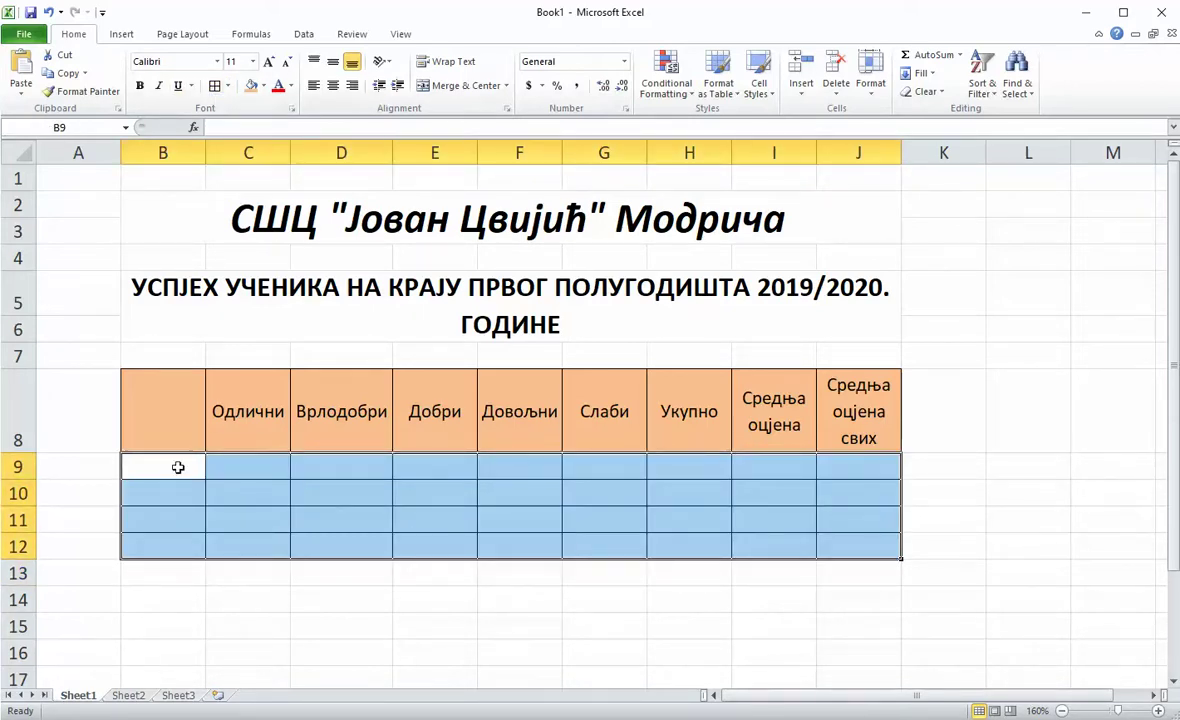
Enter the row labels Први, Други, Трећи and Четврти in cells B9 to B12
{"action": "left_click", "coordinate": [132, 460]}
{"action": "type", "text": "Први"}
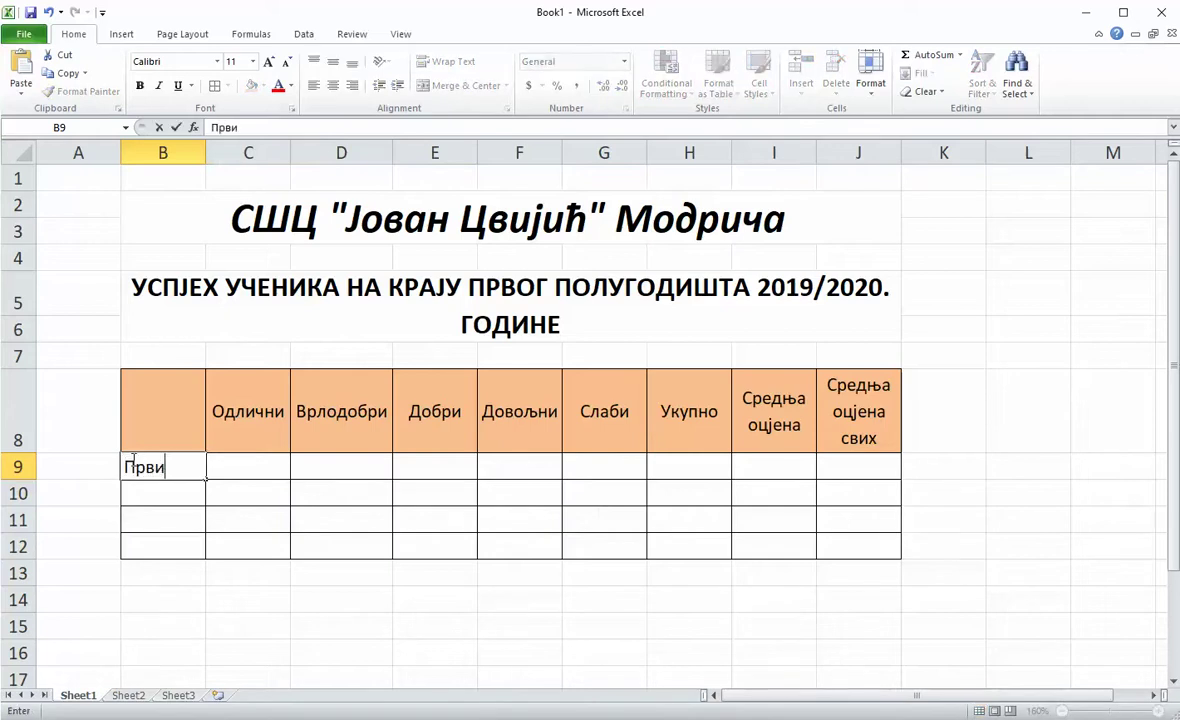
{"action": "key", "text": "Return"}
{"action": "type", "text": "Други"}
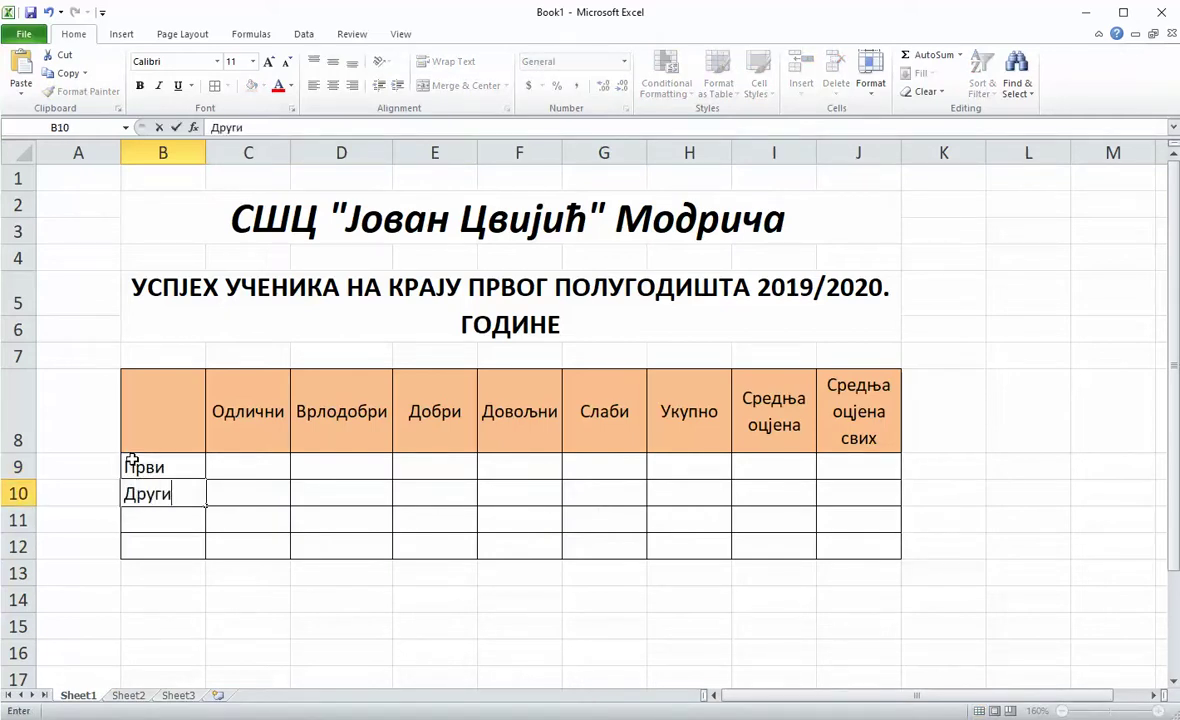
{"action": "key", "text": "Return"}
{"action": "type", "text": "Тре"}
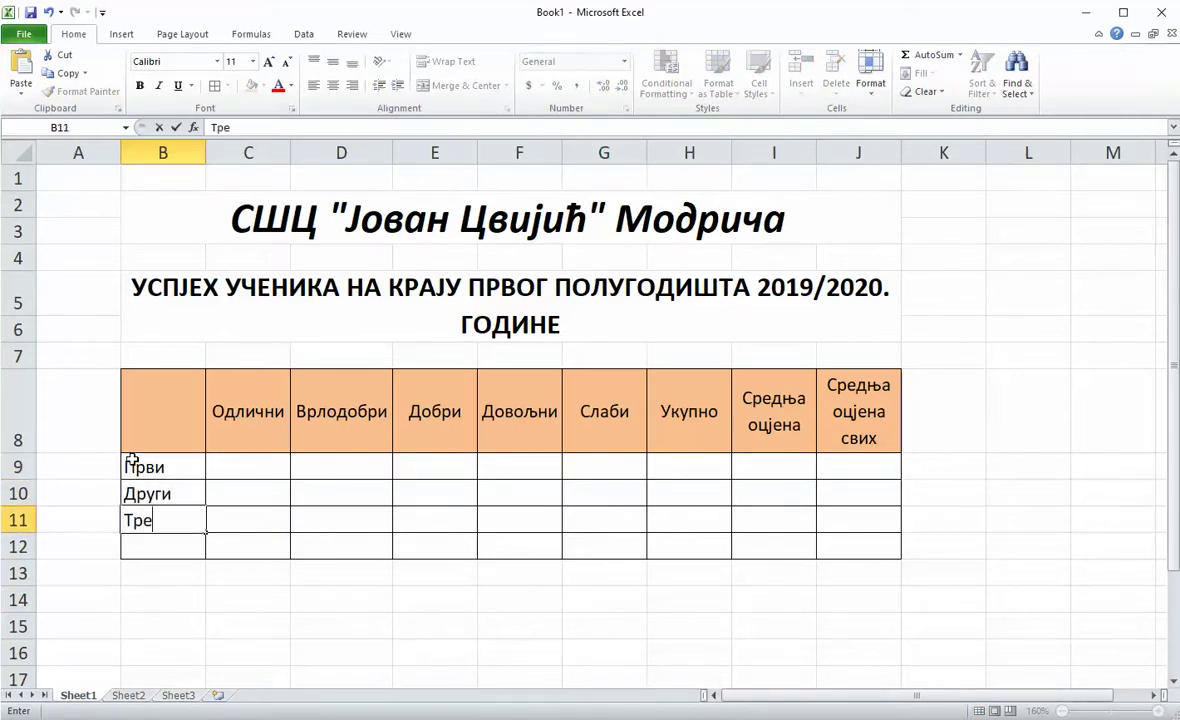
{"action": "type", "text": "ћи"}
{"action": "key", "text": "Return"}
{"action": "type", "text": "Четв"}
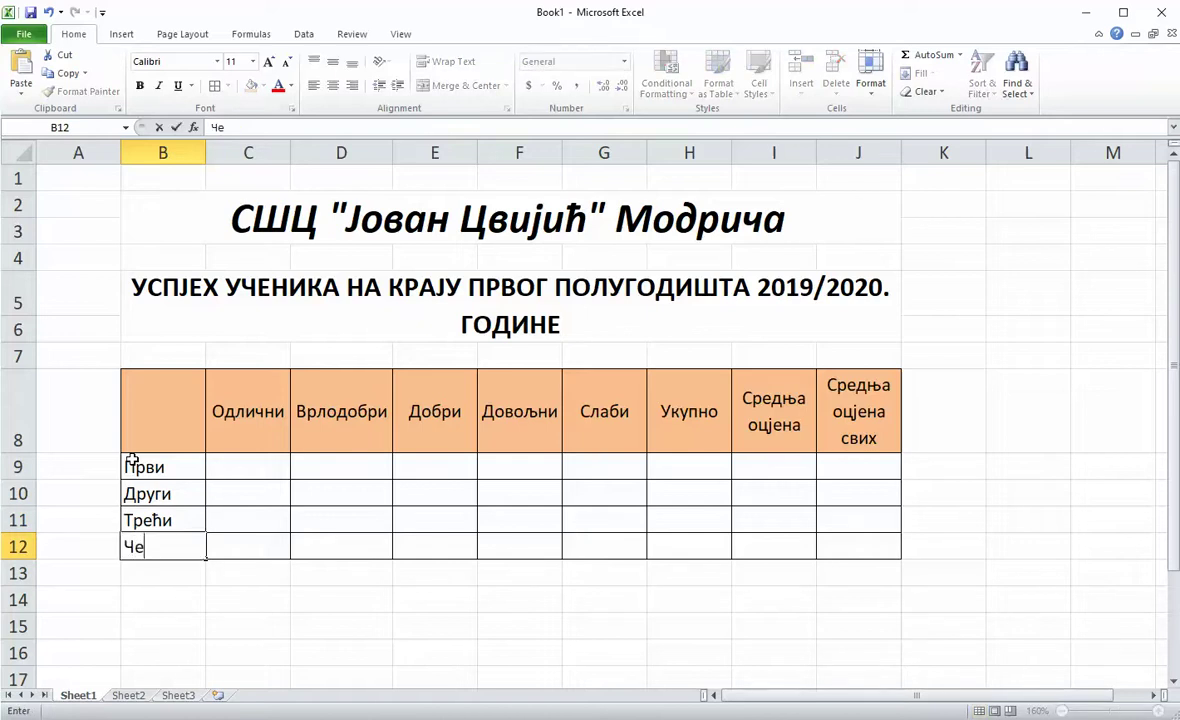
{"action": "type", "text": "рти"}
{"action": "key", "text": "Return"}
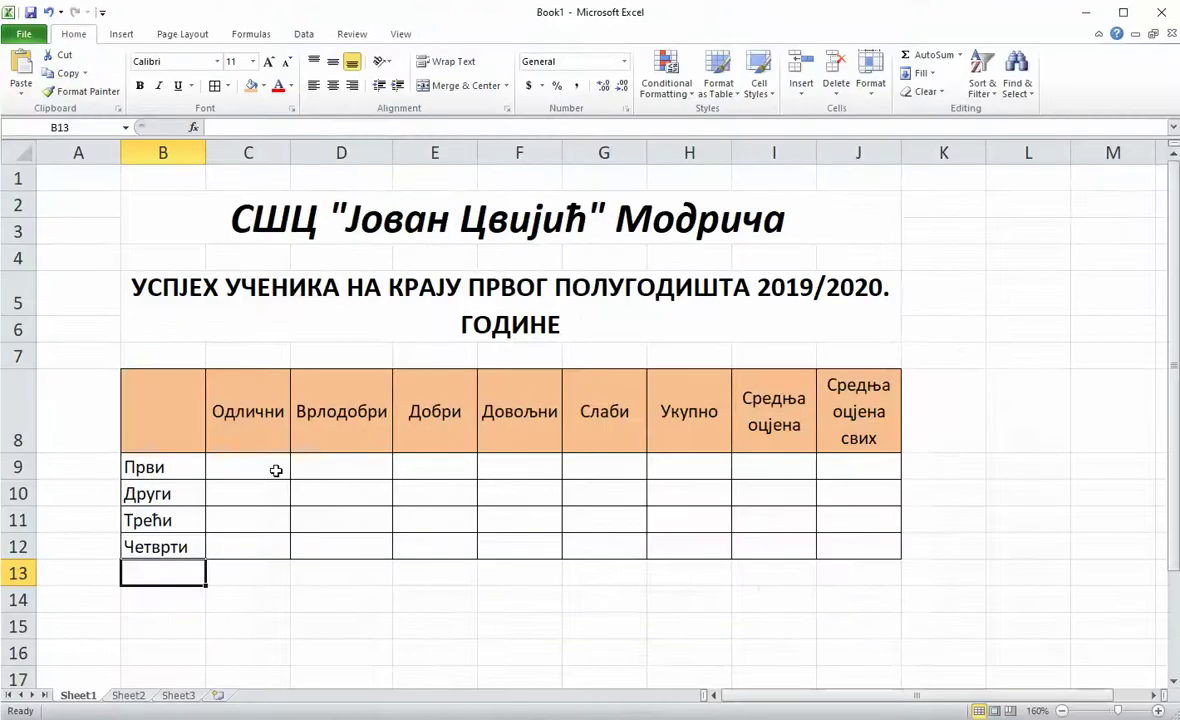
Fill the Одлични column, C9:C12, with the values 18, 20, 20 and 36
{"action": "left_click", "coordinate": [263, 469]}
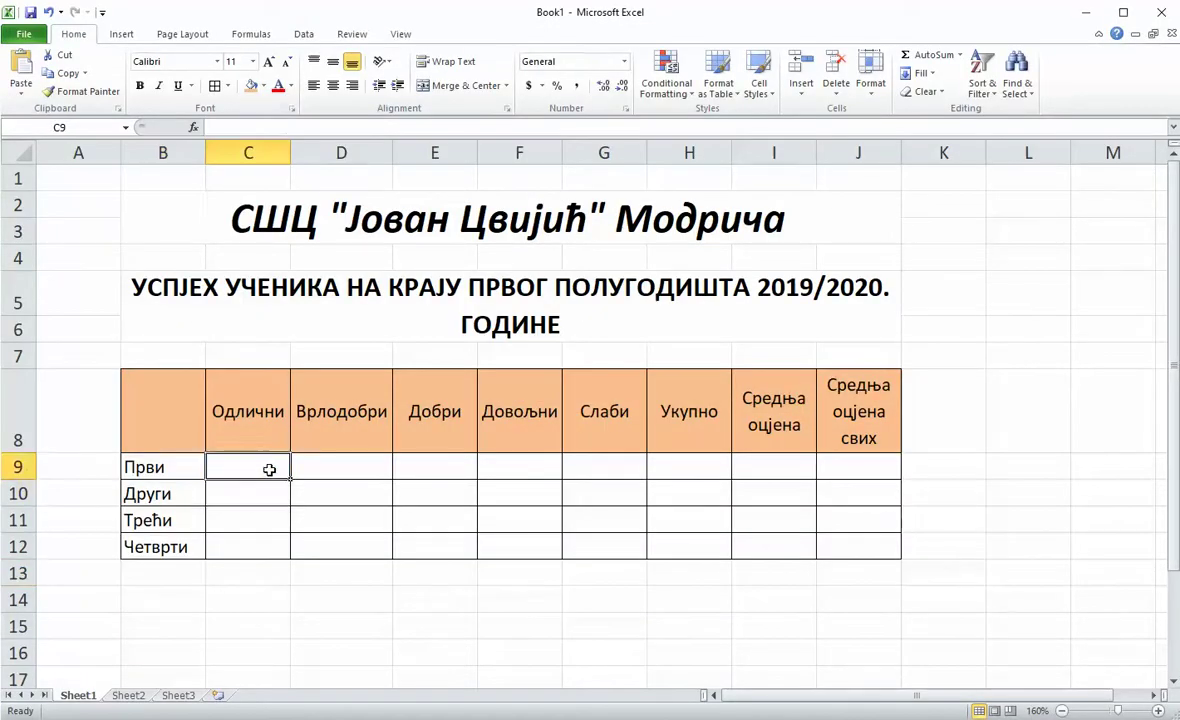
{"action": "type", "text": "18"}
{"action": "key", "text": "Return"}
{"action": "type", "text": "20"}
{"action": "key", "text": "Return"}
{"action": "type", "text": "2"}
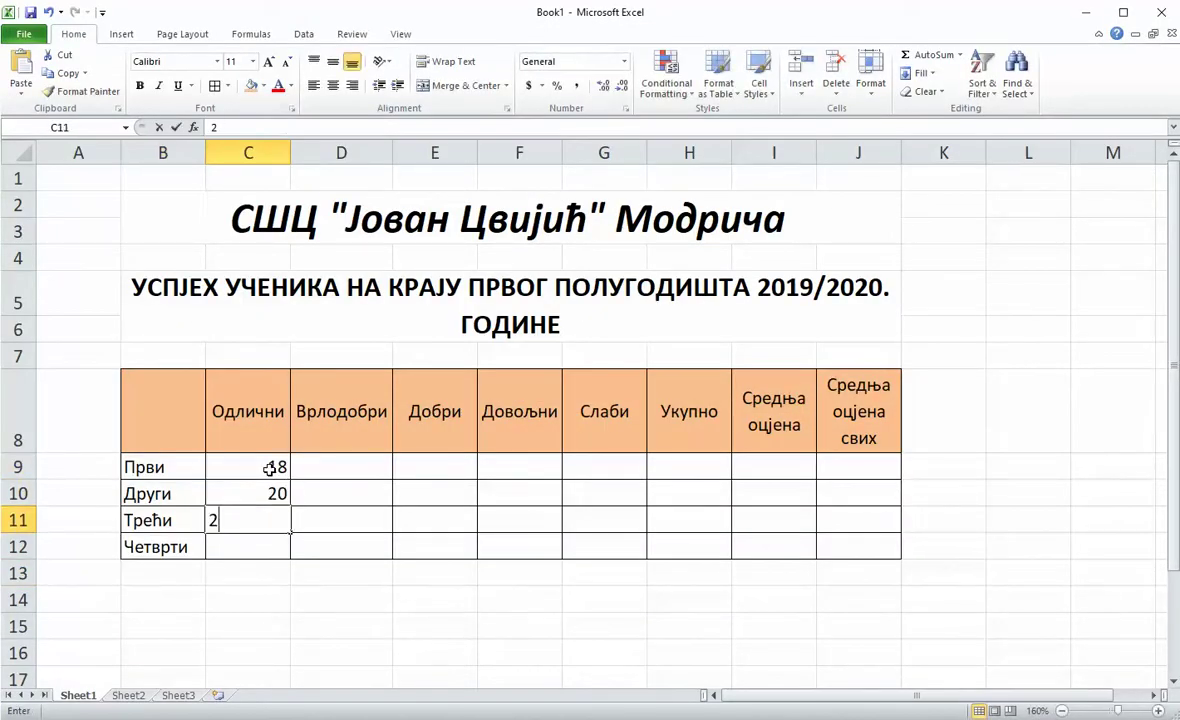
{"action": "type", "text": "0"}
{"action": "key", "text": "Return"}
{"action": "type", "text": "36"}
{"action": "key", "text": "Return"}
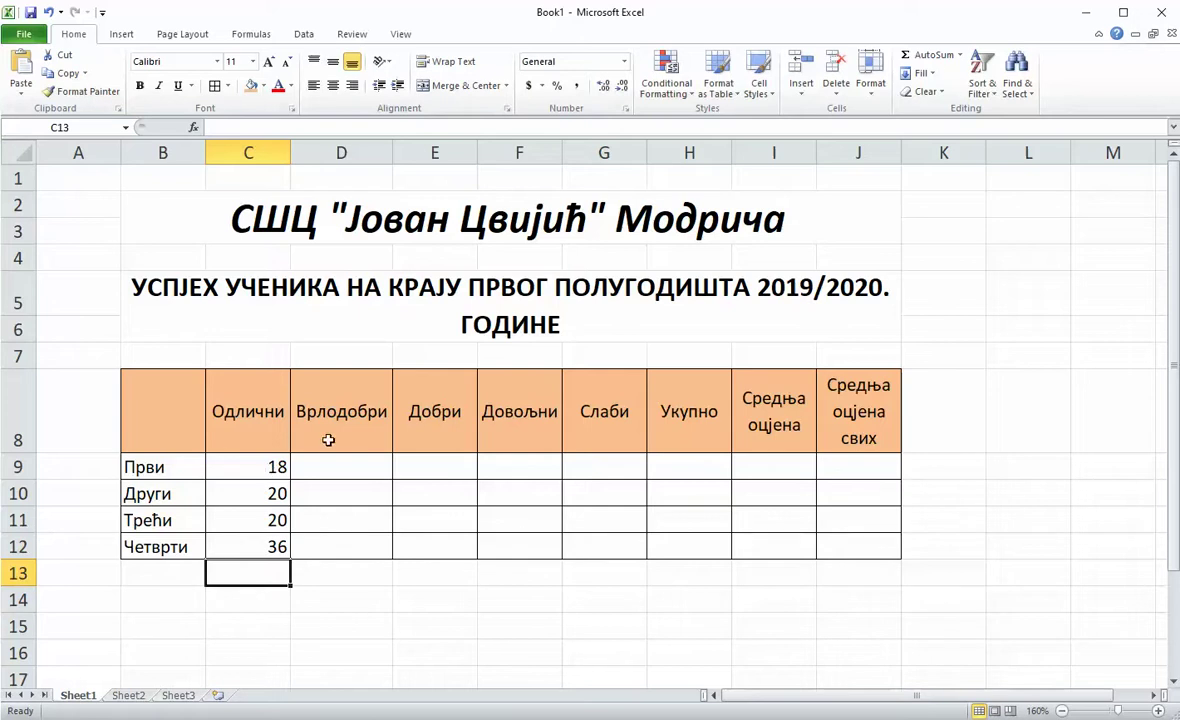
Center the contents of cells C9:J12 both vertically and horizontally
{"action": "left_click_drag", "start_coordinate": [242, 461], "coordinate": [855, 547]}
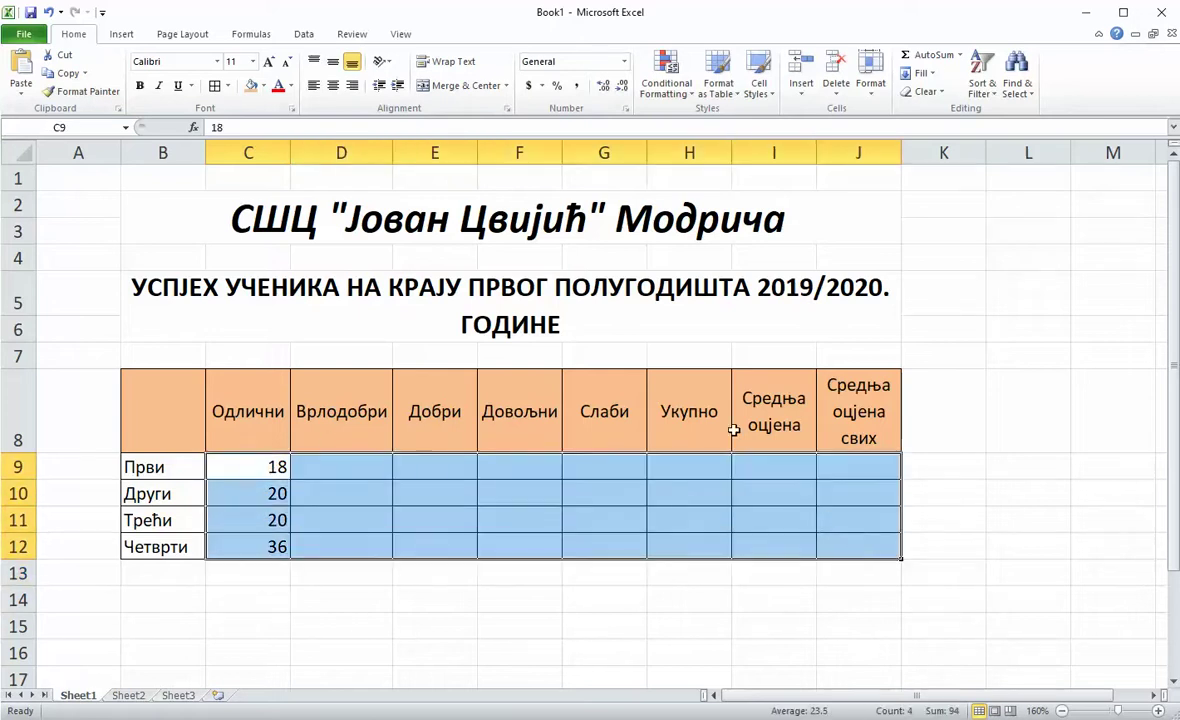
{"action": "left_click", "coordinate": [333, 61]}
{"action": "left_click", "coordinate": [333, 85]}
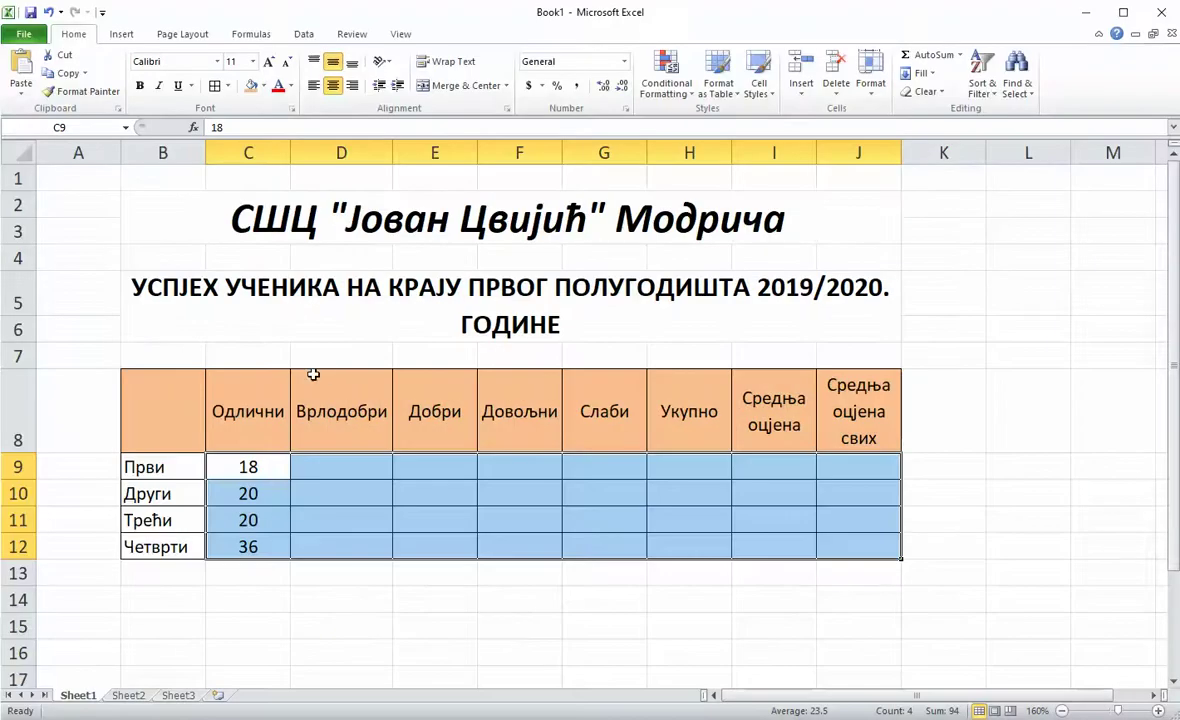
Fill the Врлодобри column, D9:D12, with the values 32, 30, 29 and 42
{"action": "left_click", "coordinate": [335, 467]}
{"action": "type", "text": "32"}
{"action": "key", "text": "Return"}
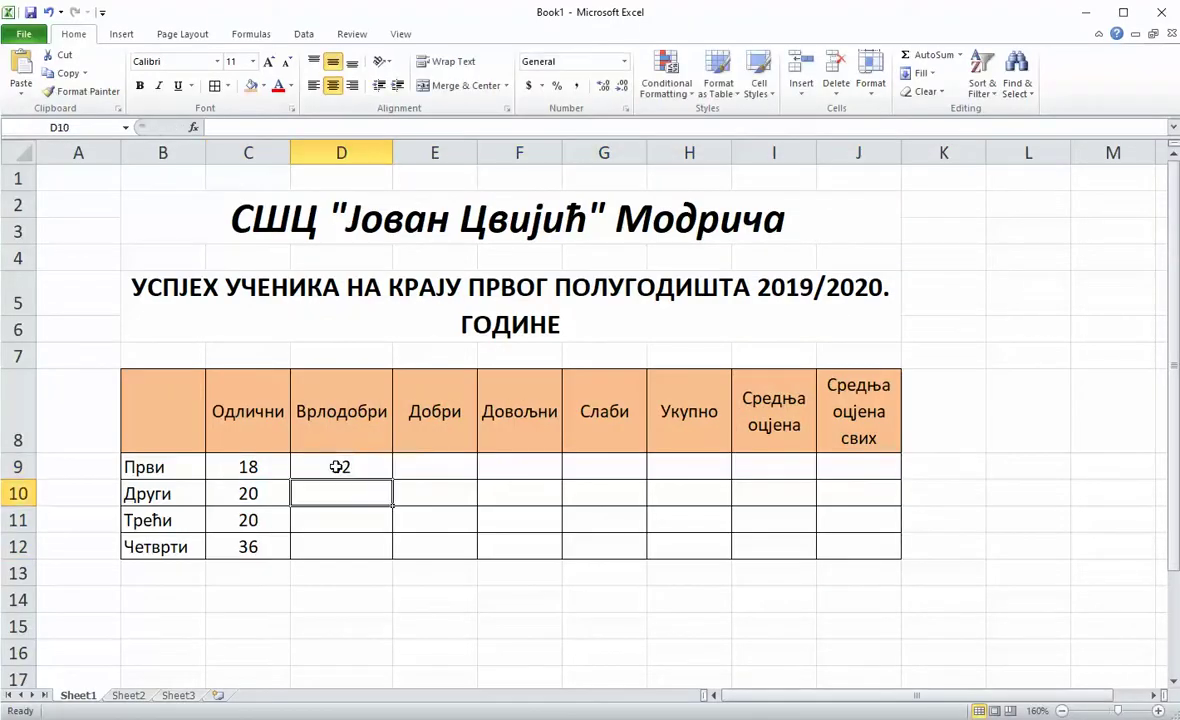
{"action": "type", "text": "30"}
{"action": "key", "text": "Return"}
{"action": "type", "text": "29"}
{"action": "key", "text": "Return"}
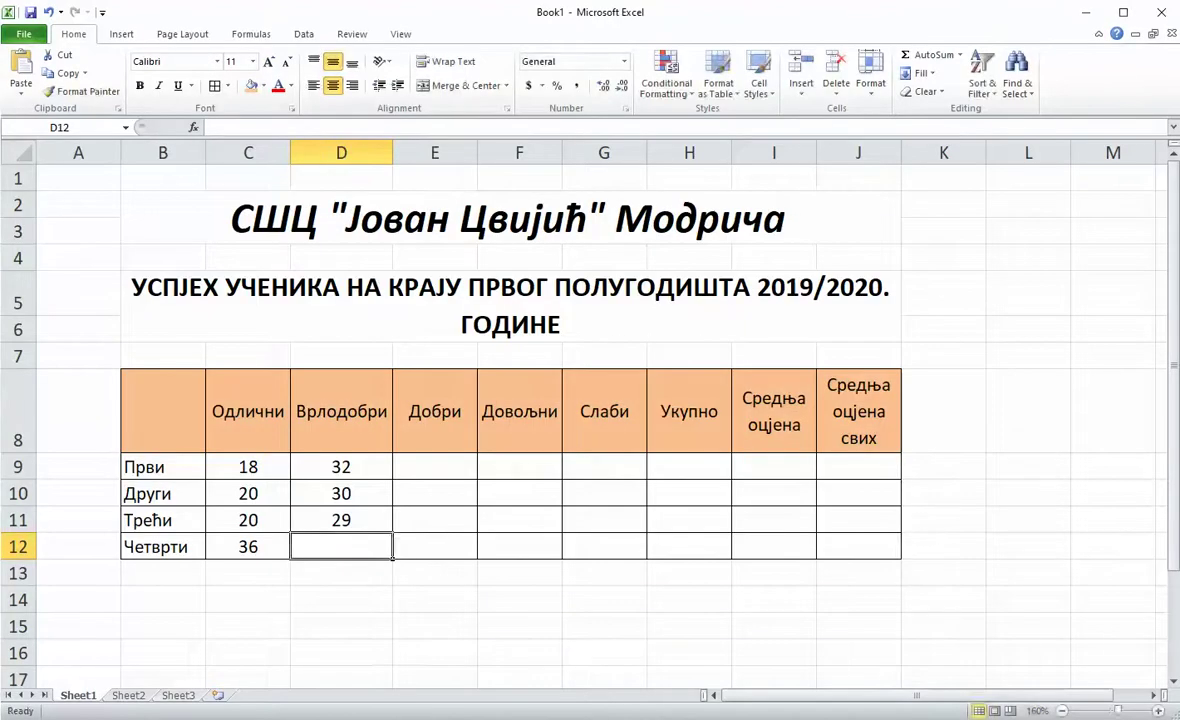
{"action": "type", "text": "42"}
{"action": "key", "text": "Return"}
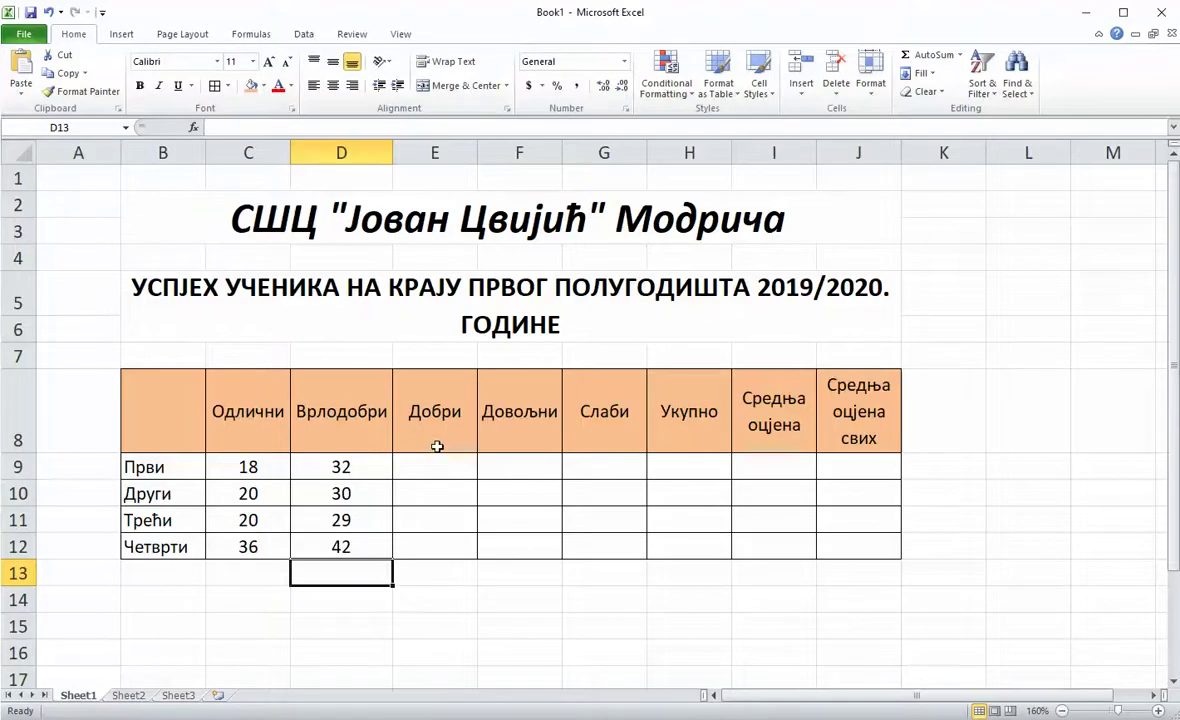
Fill the Добри column, E9:E12, with the values 65, 55, 40 and 40
{"action": "left_click", "coordinate": [431, 464]}
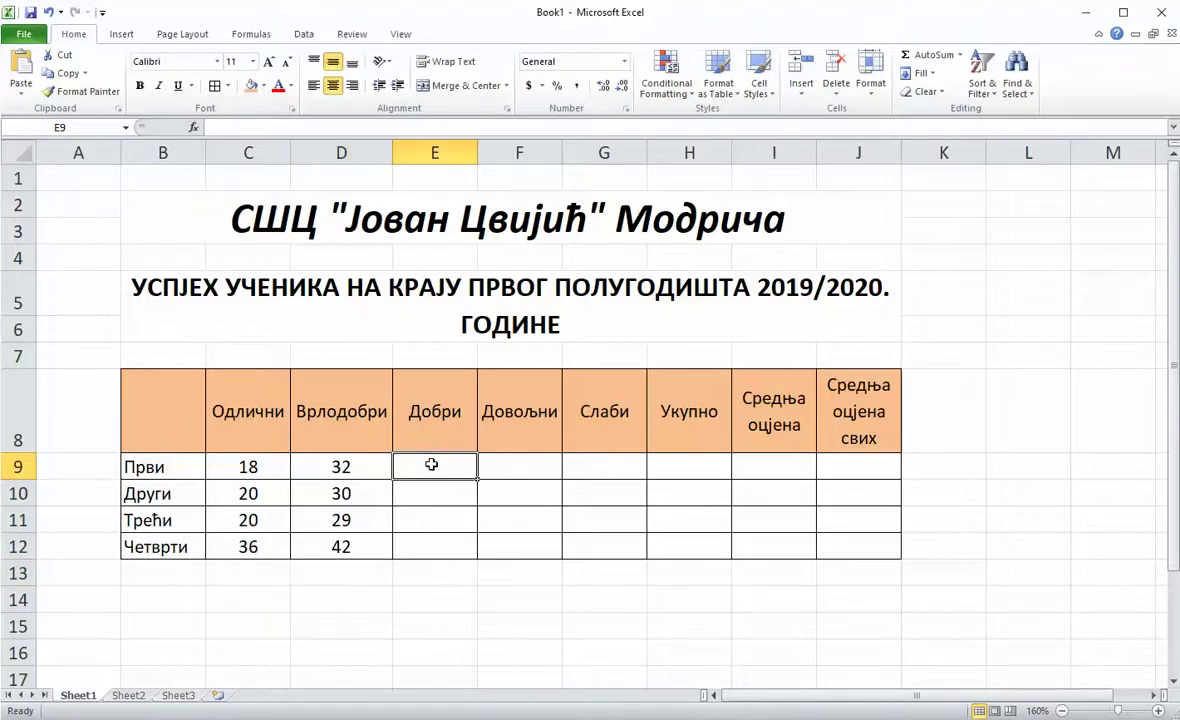
{"action": "type", "text": "65"}
{"action": "key", "text": "Return"}
{"action": "type", "text": "55"}
{"action": "key", "text": "Return"}
{"action": "type", "text": "40"}
{"action": "key", "text": "Return"}
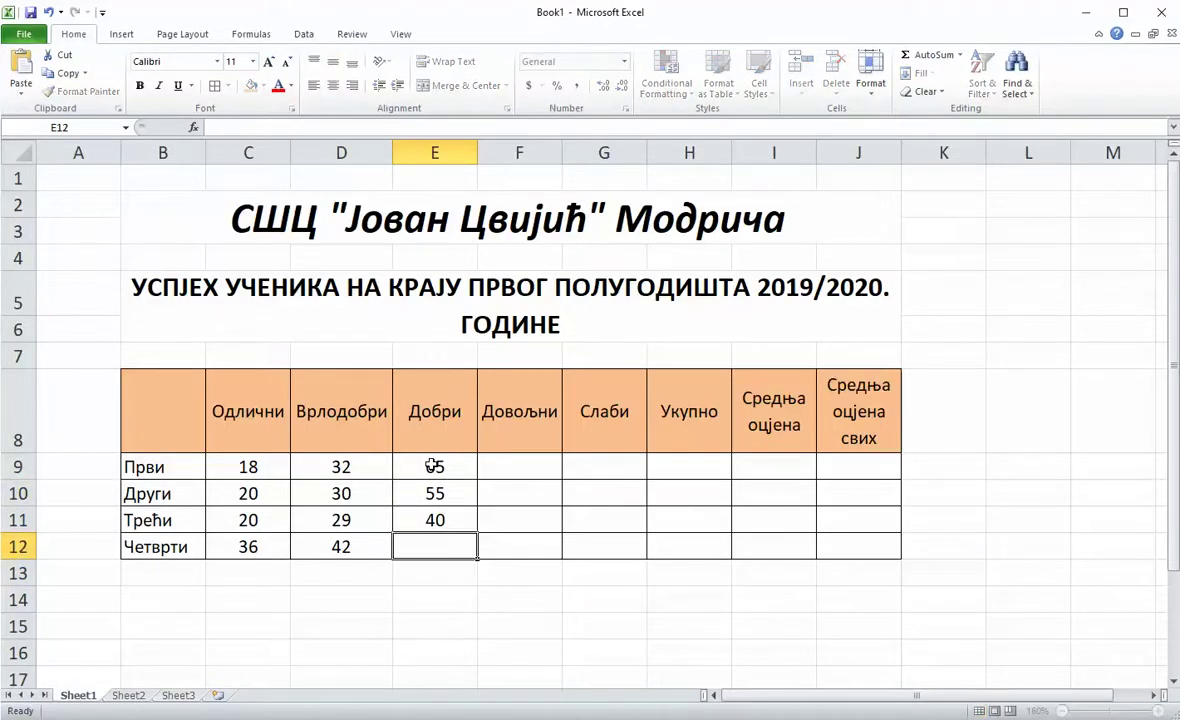
{"action": "type", "text": "40"}
{"action": "key", "text": "Return"}
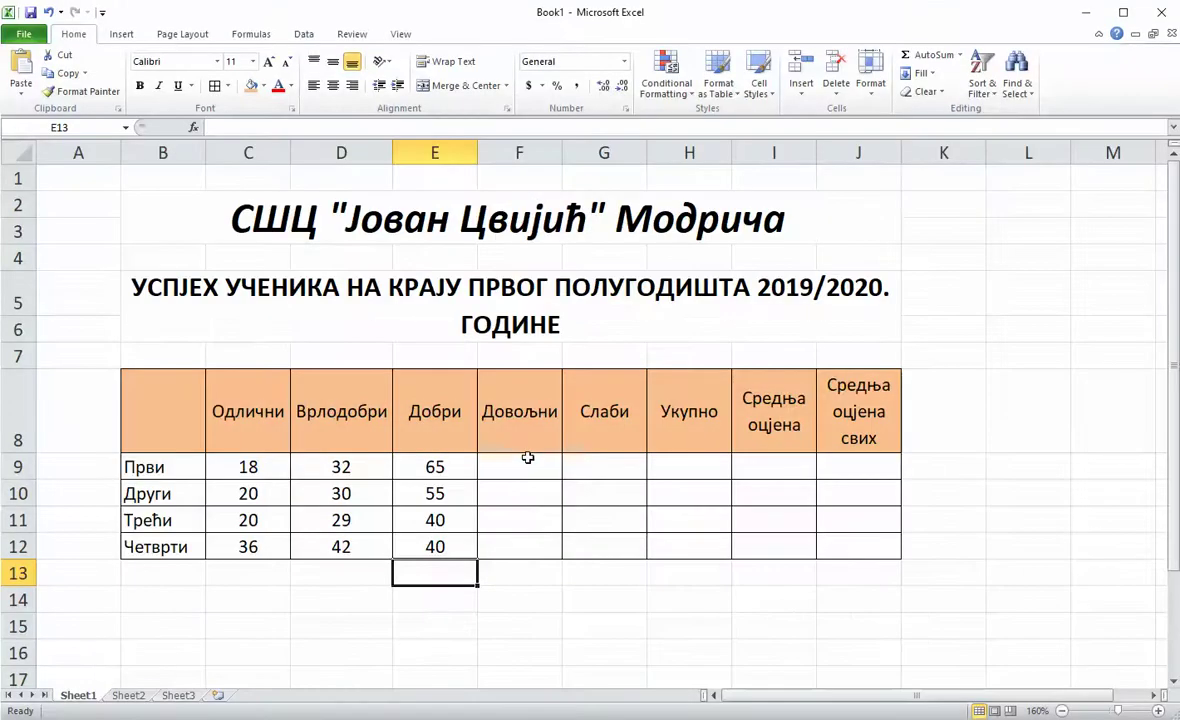
Fill the Довољни column, F9:F12, with the values 5, 2, 3 and 1
{"action": "left_click", "coordinate": [525, 461]}
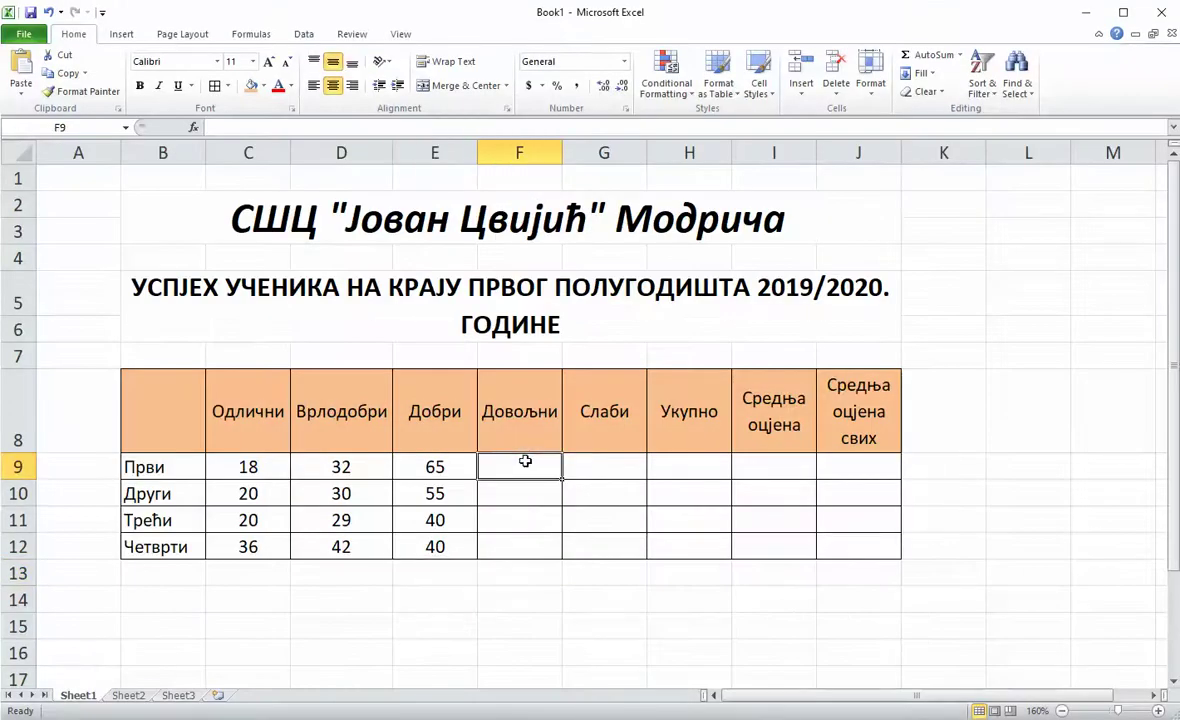
{"action": "type", "text": "5"}
{"action": "key", "text": "Return"}
{"action": "type", "text": "2"}
{"action": "key", "text": "Return"}
{"action": "type", "text": "3"}
{"action": "key", "text": "Return"}
{"action": "type", "text": "1"}
{"action": "key", "text": "Return"}
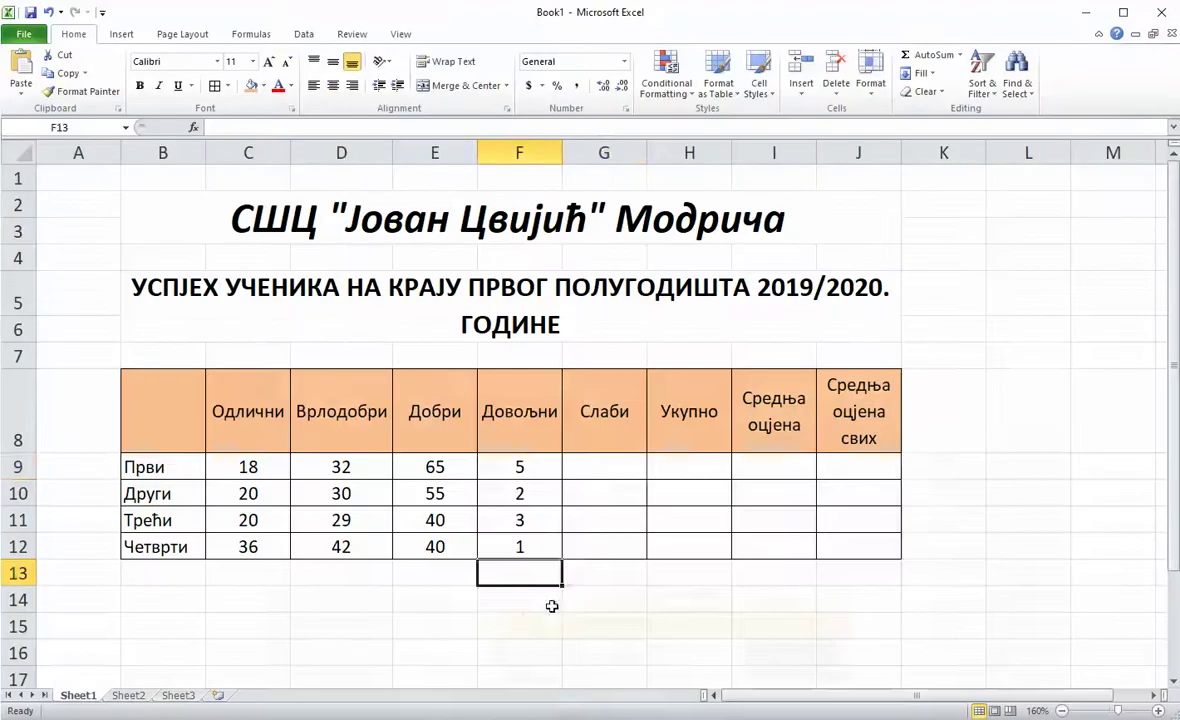
Fill the Слаби column, G9:G12, with the values 32, 28, 16 and 15
{"action": "left_click", "coordinate": [583, 468]}
{"action": "type", "text": "32"}
{"action": "key", "text": "Return"}
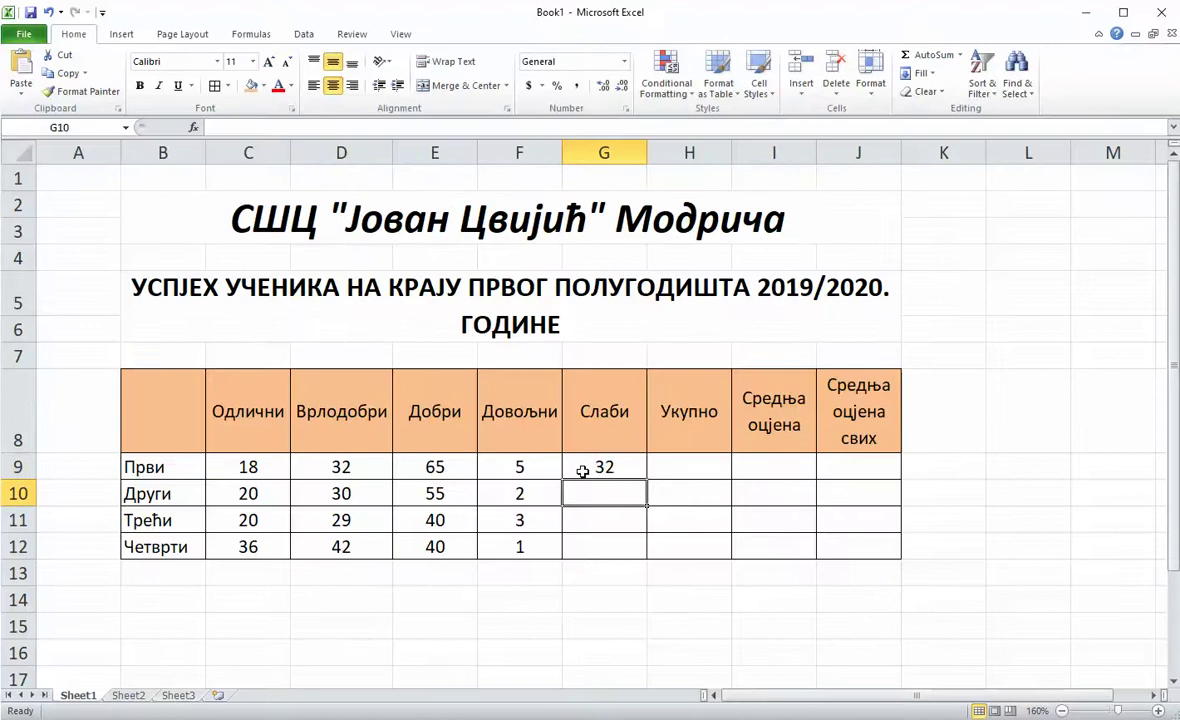
{"action": "type", "text": "28"}
{"action": "key", "text": "Return"}
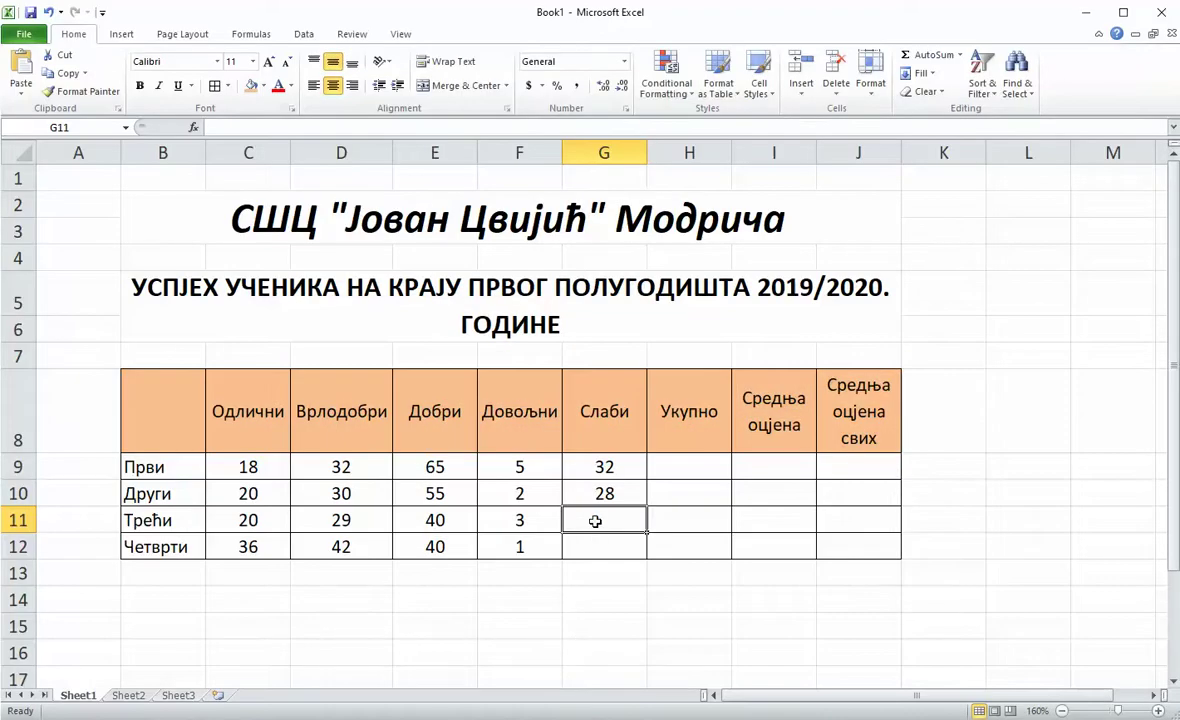
{"action": "type", "text": "16"}
{"action": "key", "text": "Return"}
{"action": "type", "text": "15"}
{"action": "key", "text": "Return"}
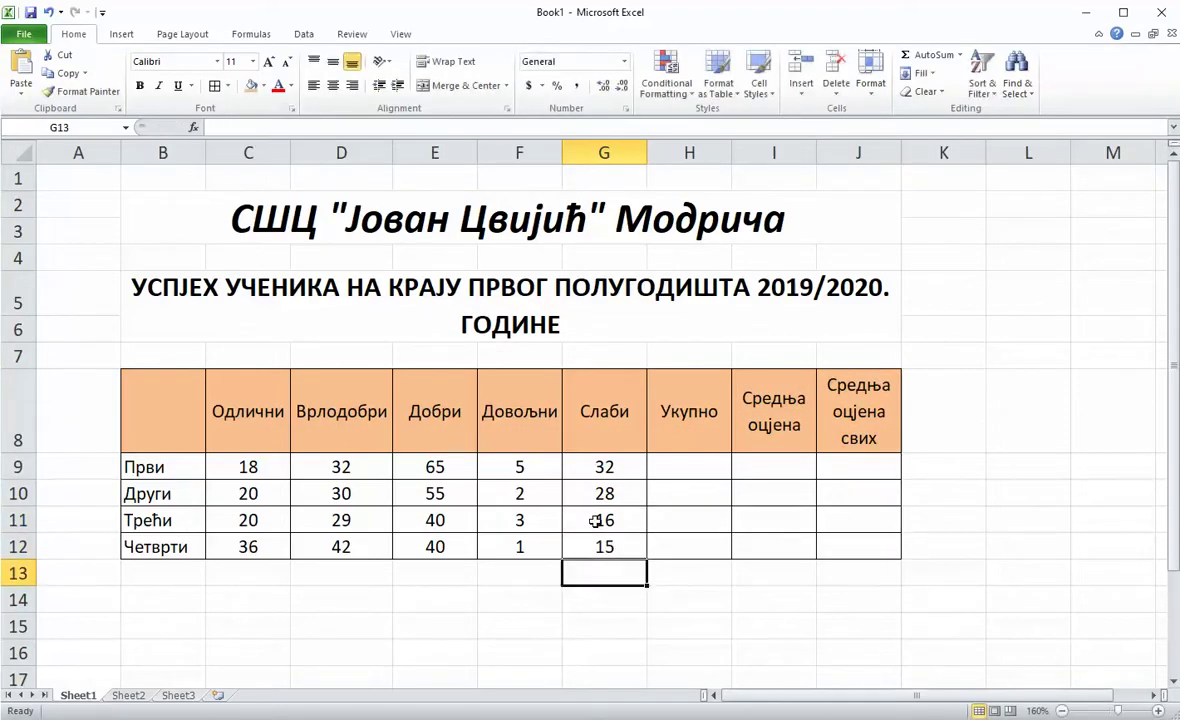
Total the first row in the Укупно column with =SUM(C9:G9) in H9 and fill the formula down to H12
{"action": "left_click", "coordinate": [690, 469]}
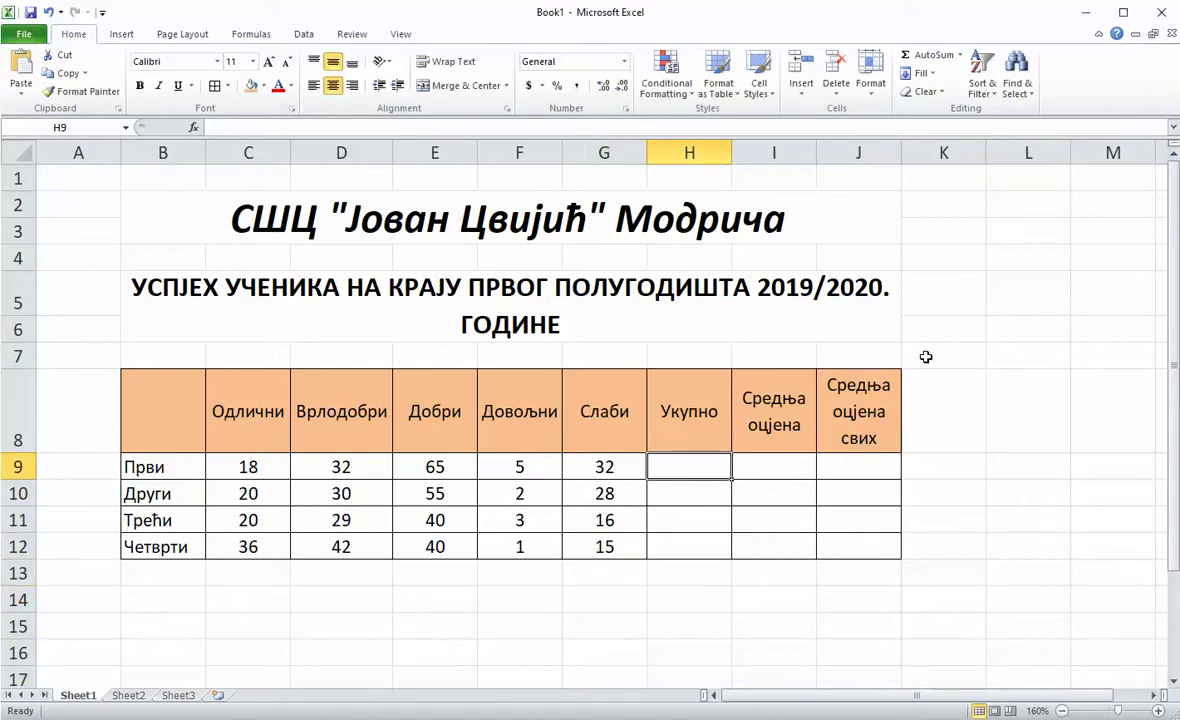
{"action": "type", "text": "="}
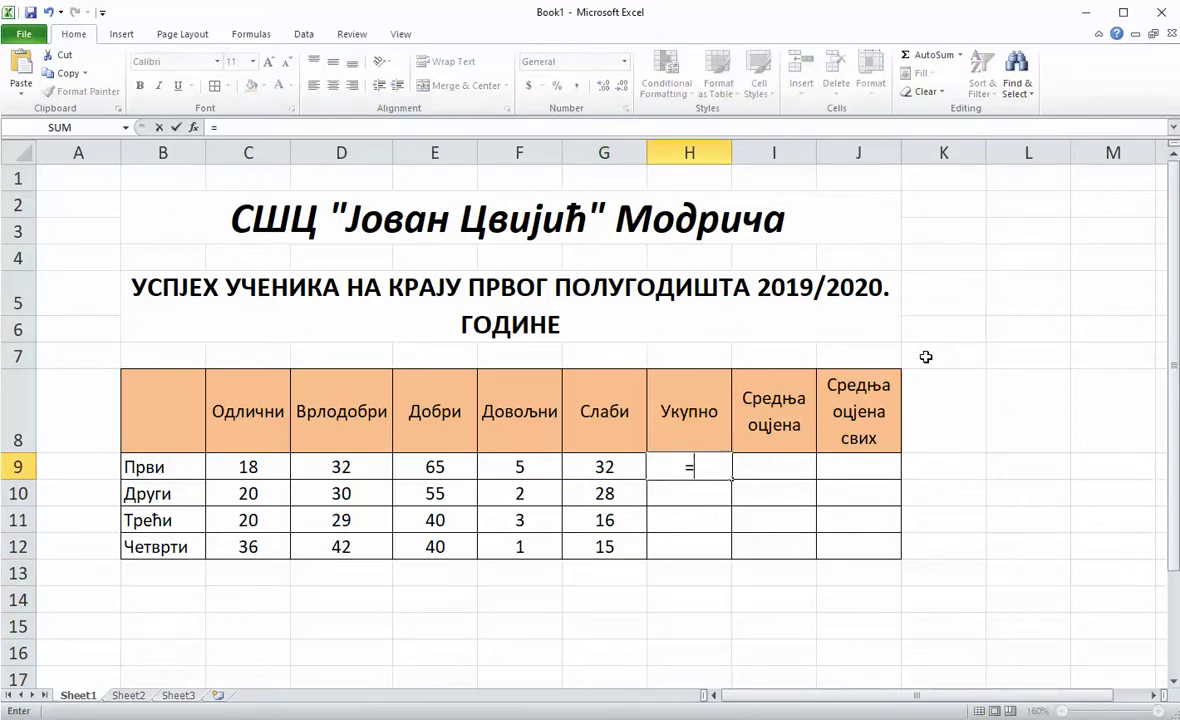
{"action": "type", "text": "sum("}
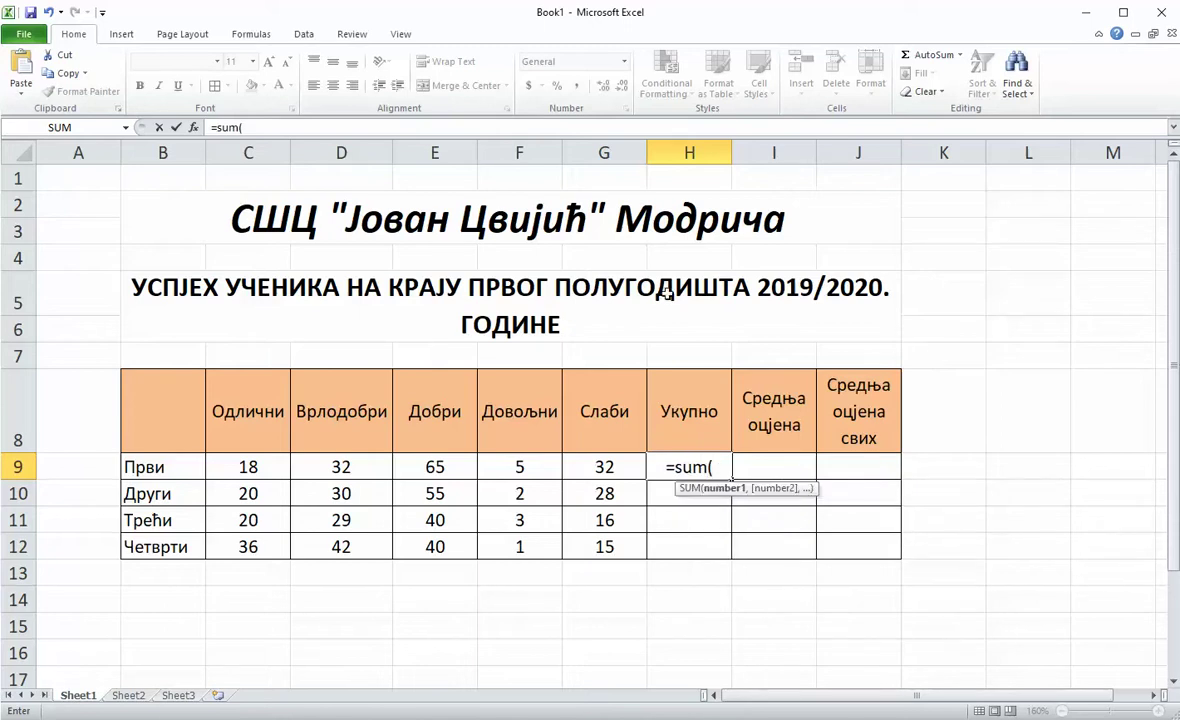
{"action": "left_click", "coordinate": [262, 466]}
{"action": "key", "text": "F8"}
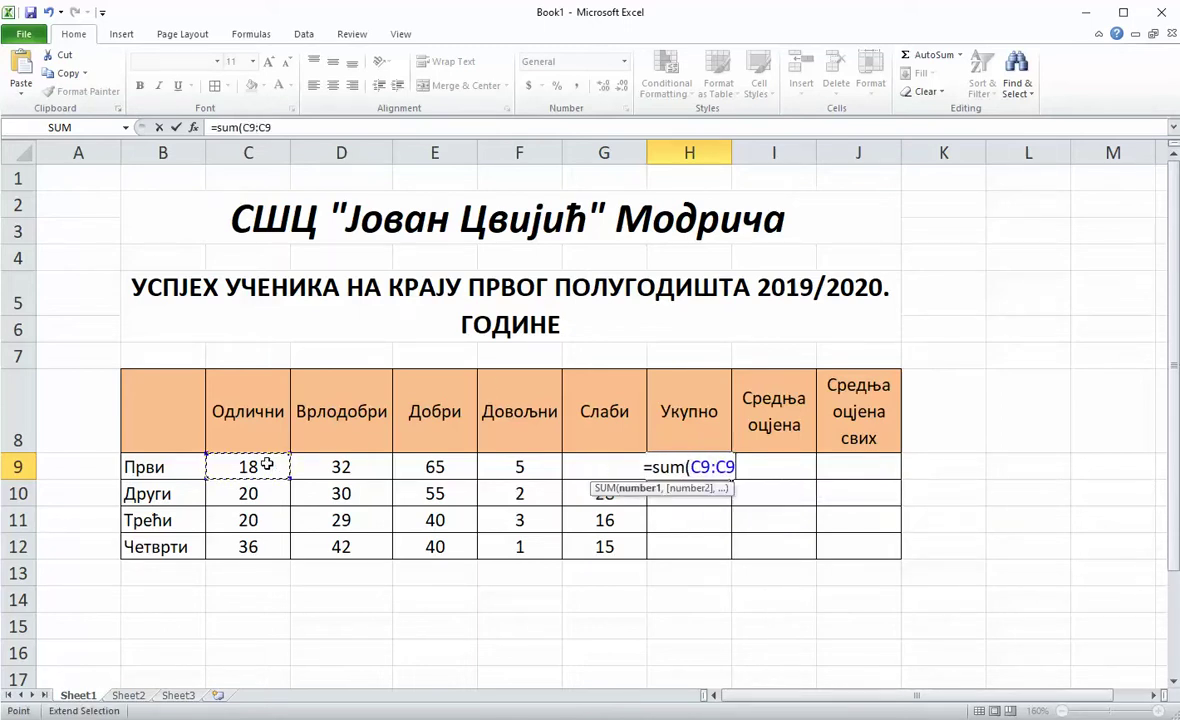
{"action": "double_click", "coordinate": [603, 467]}
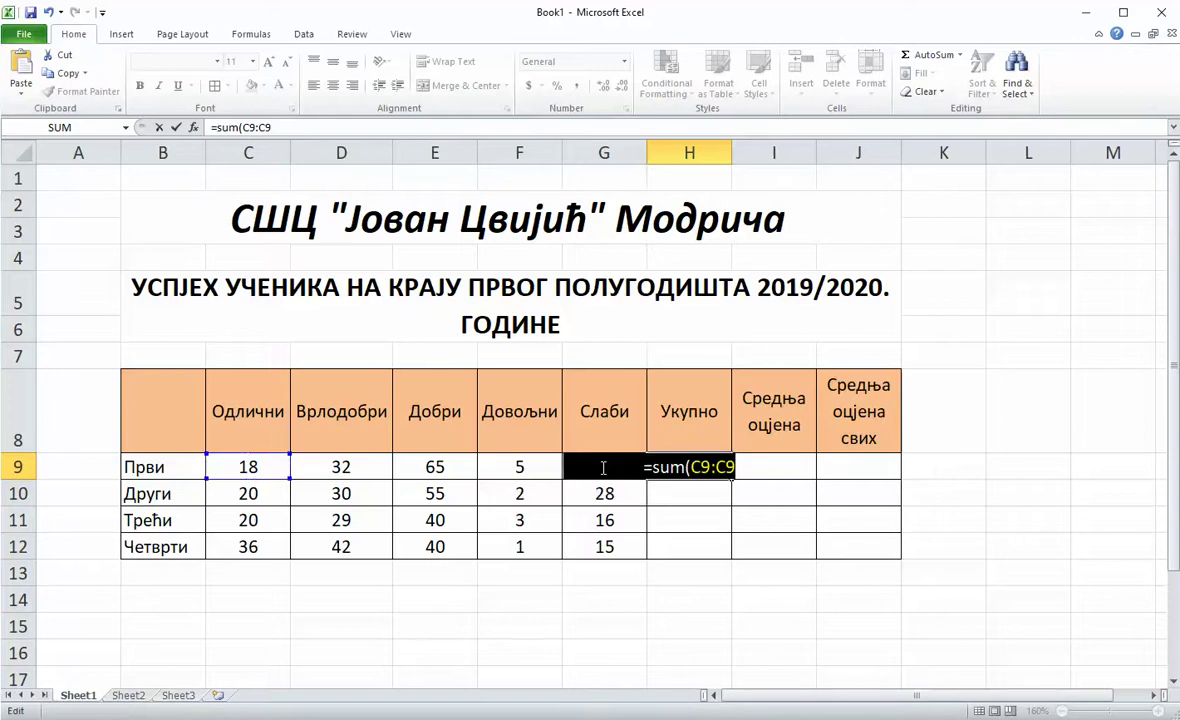
{"action": "left_click", "coordinate": [728, 468]}
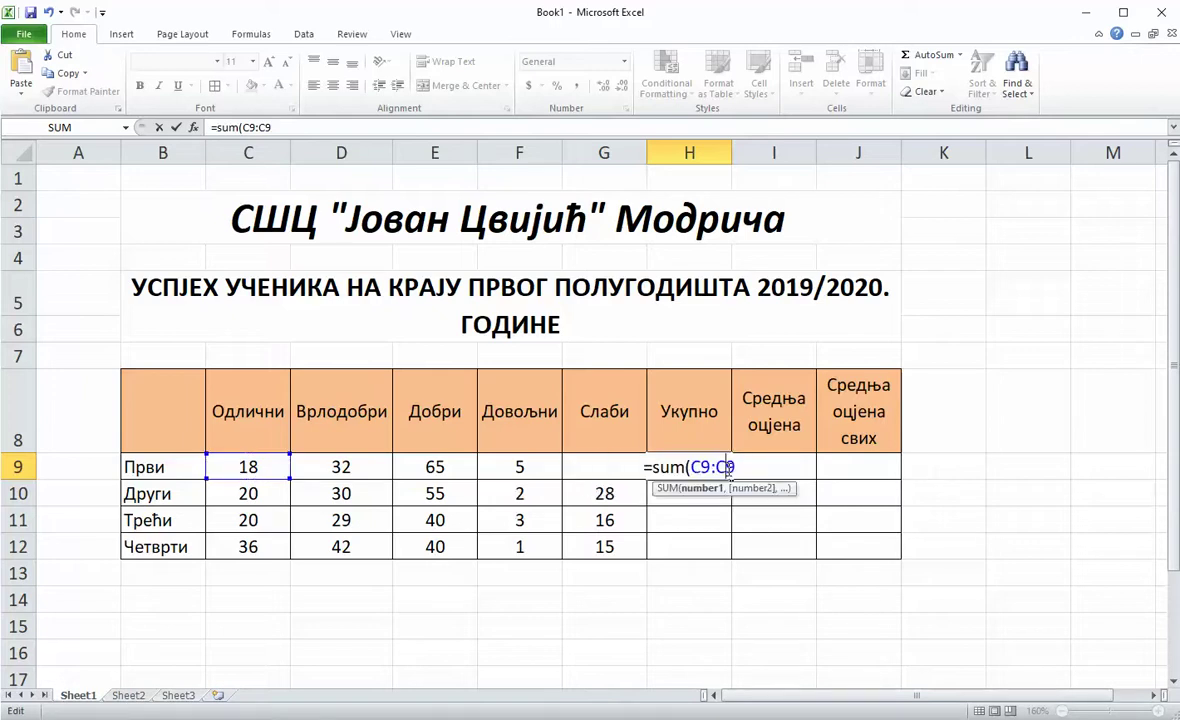
{"action": "key", "text": "BackSpace"}
{"action": "type", "text": "G"}
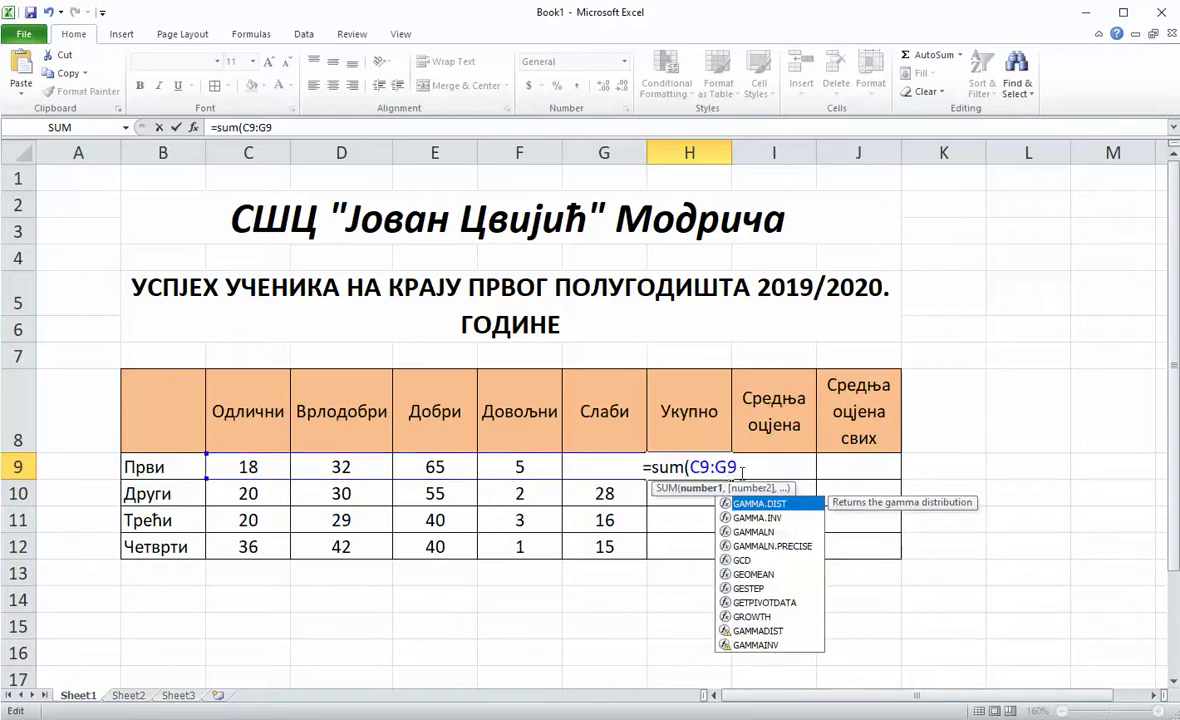
{"action": "left_click", "coordinate": [742, 468]}
{"action": "type", "text": ")"}
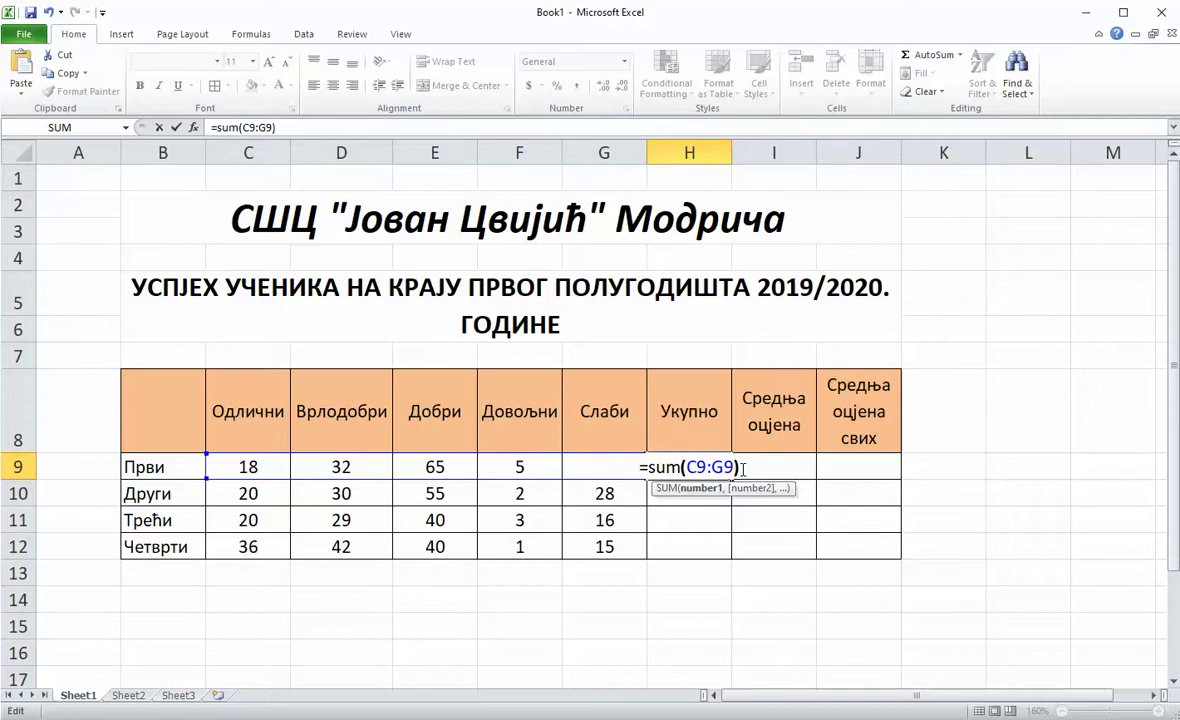
{"action": "key", "text": "Return"}
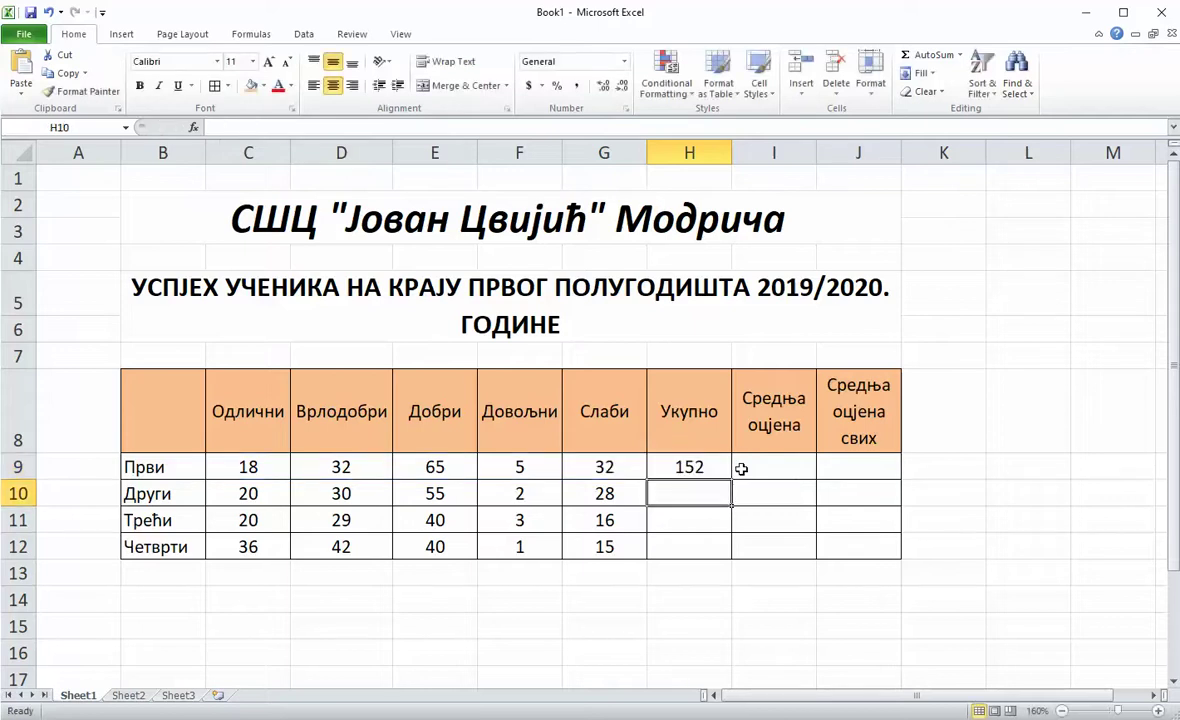
{"action": "left_click", "coordinate": [694, 465]}
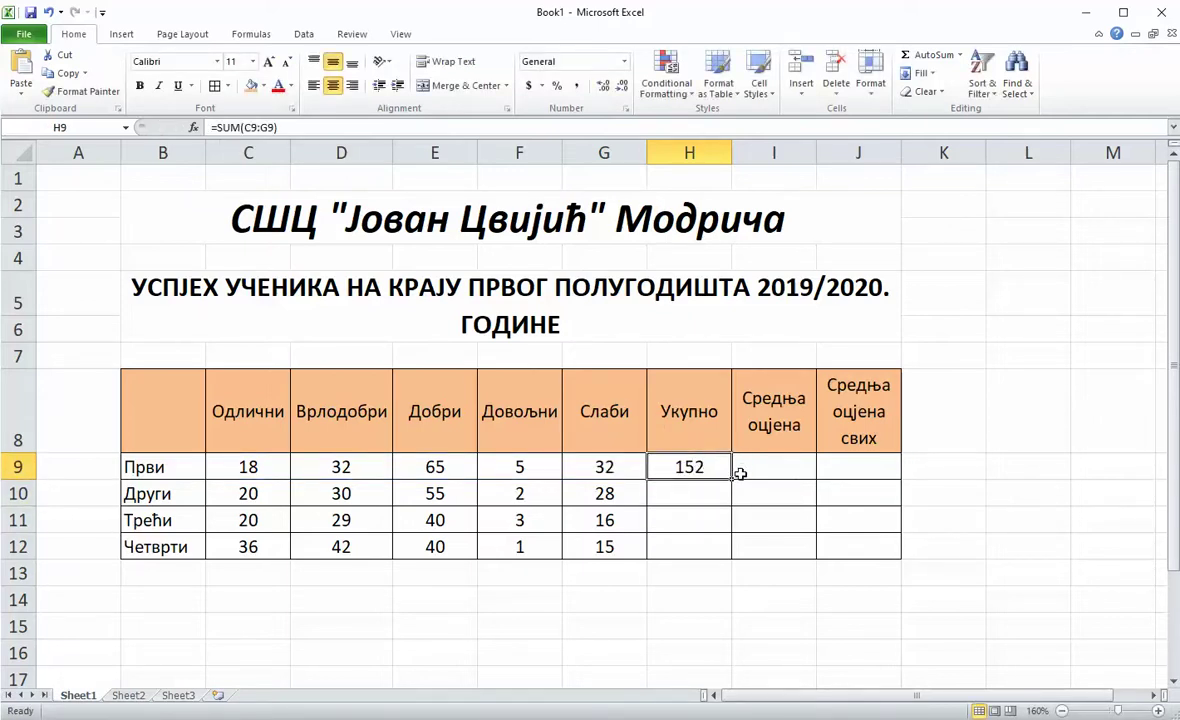
{"action": "left_click_drag", "start_coordinate": [735, 478], "coordinate": [740, 546]}
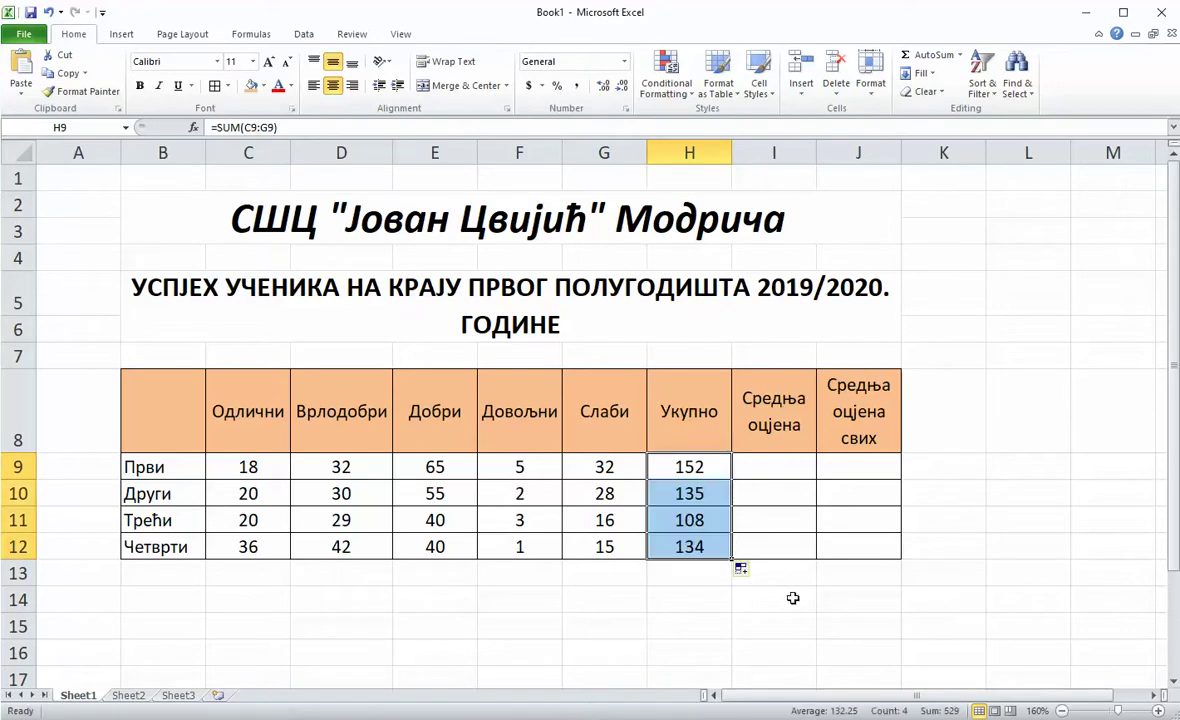
Calculate the weighted average grade in I9 with the formula =(C9*5+D9*4+E9*3+F9*2+G9*1)/H9
{"action": "left_click", "coordinate": [786, 474]}
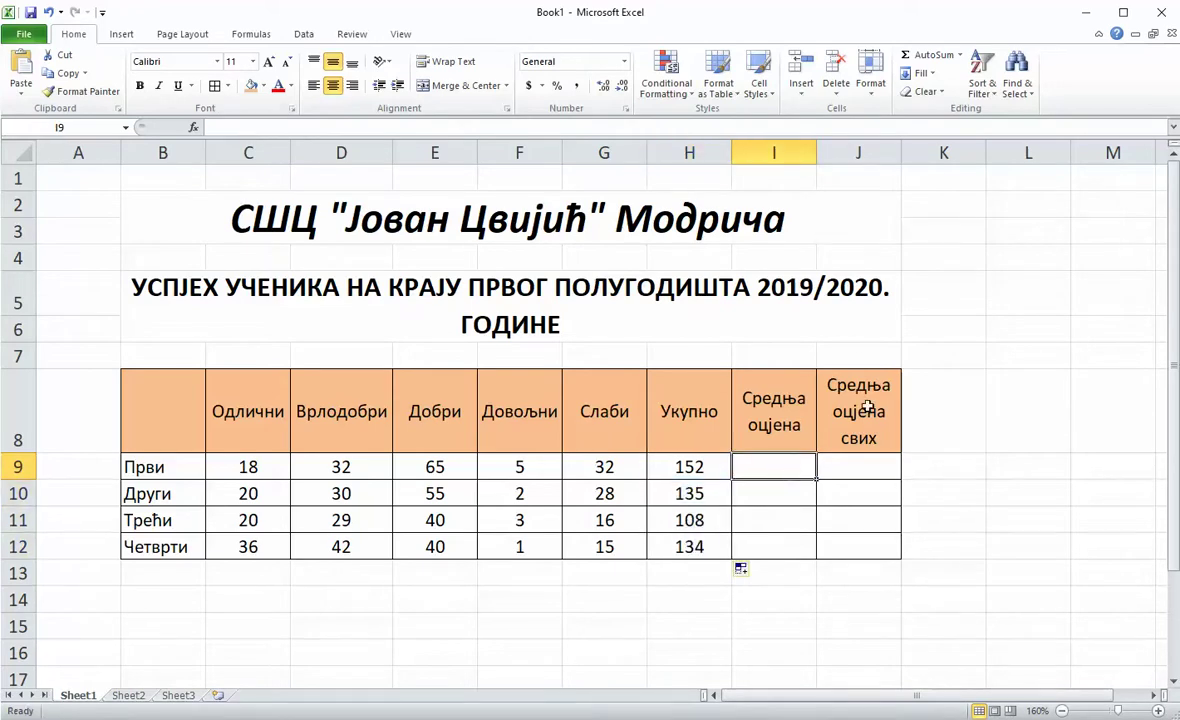
{"action": "type", "text": "="}
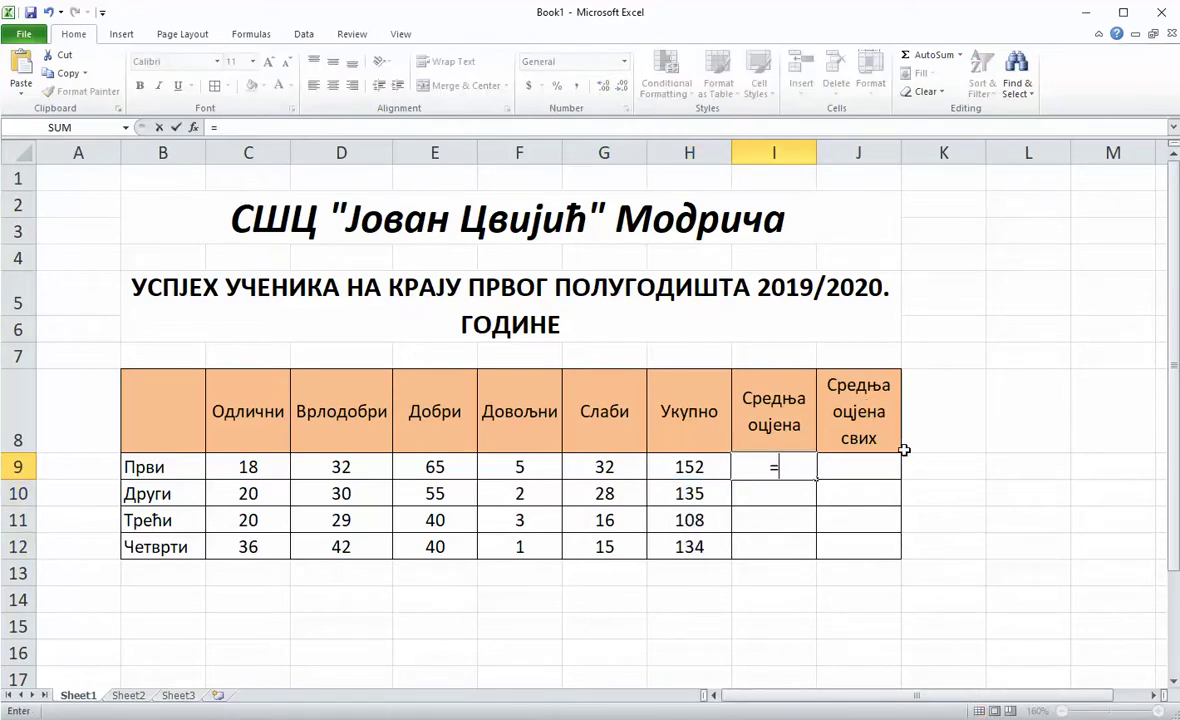
{"action": "type", "text": "("}
{"action": "left_click", "coordinate": [270, 473]}
{"action": "type", "text": "*5+"}
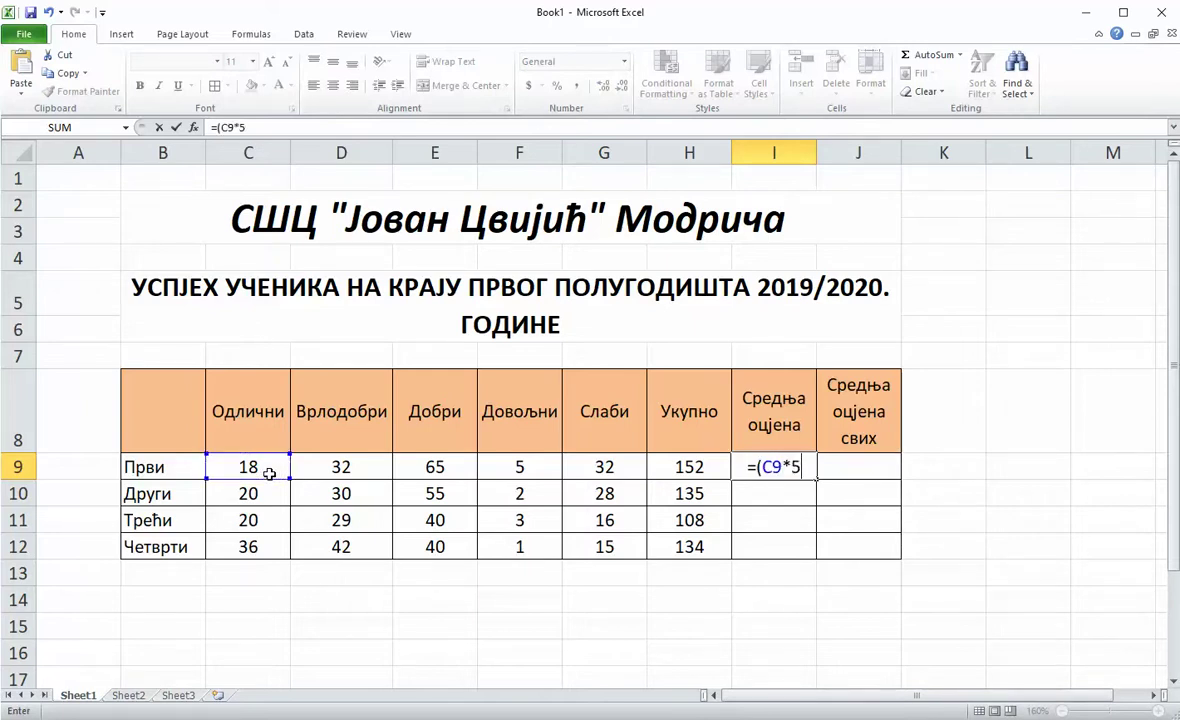
{"action": "left_click", "coordinate": [353, 466]}
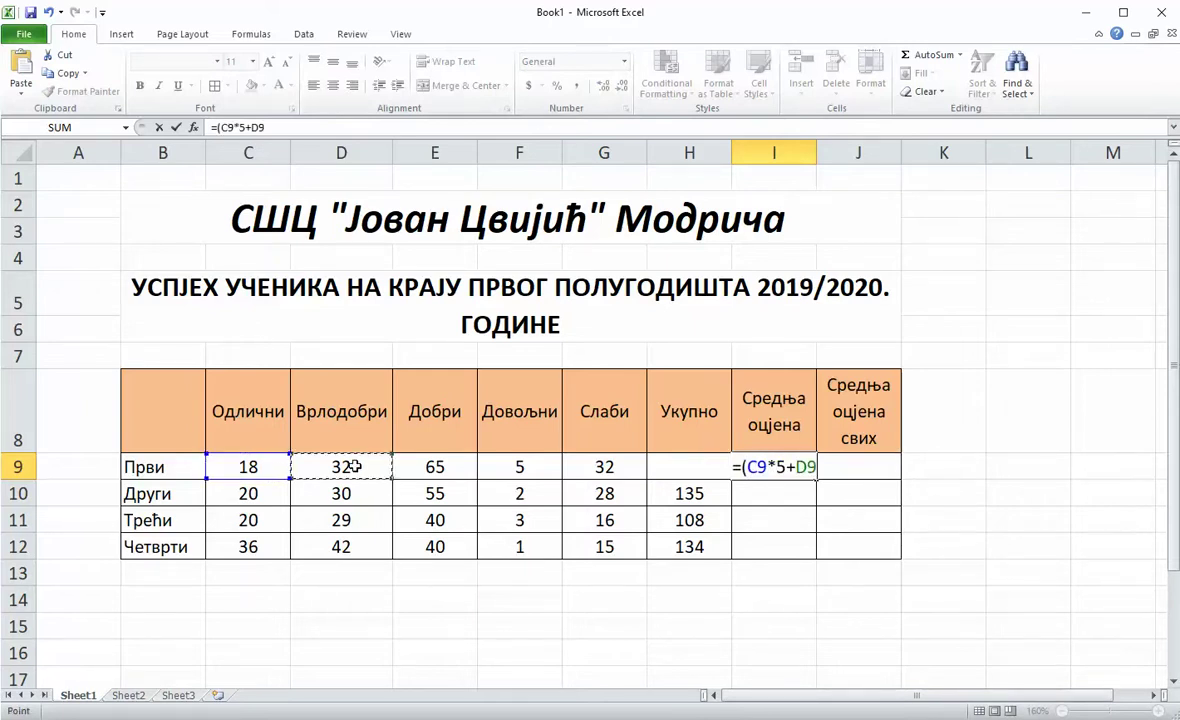
{"action": "type", "text": "*4+"}
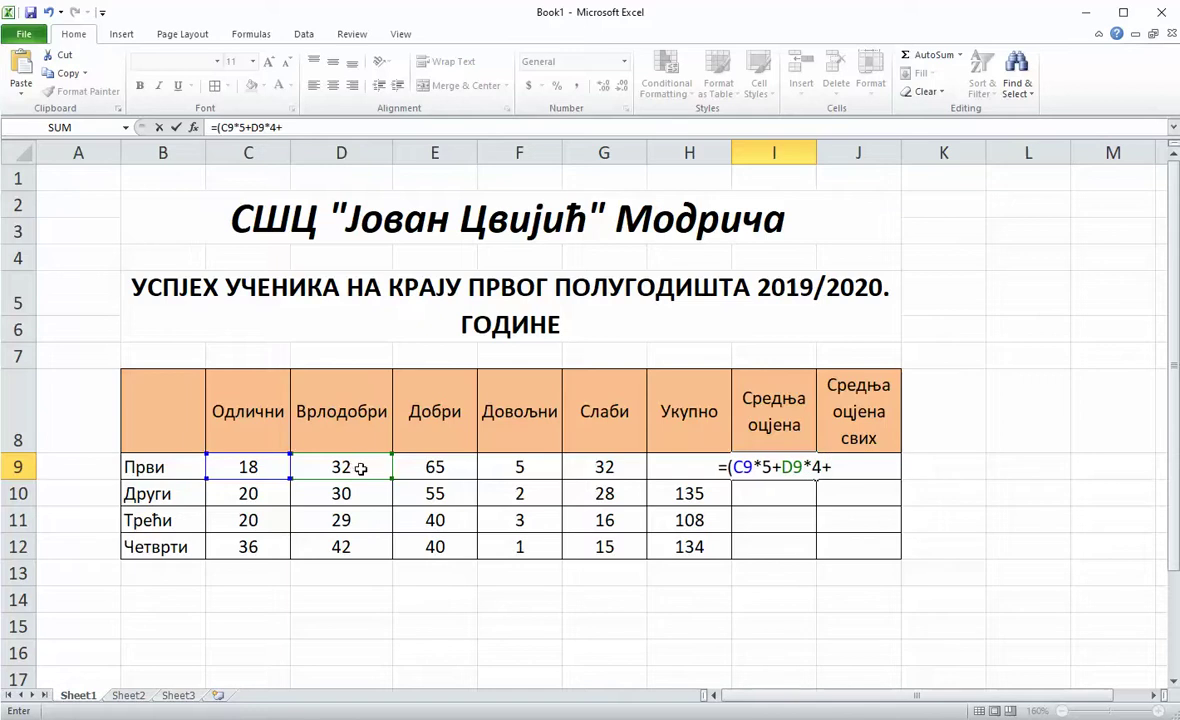
{"action": "left_click", "coordinate": [425, 467]}
{"action": "type", "text": "*"}
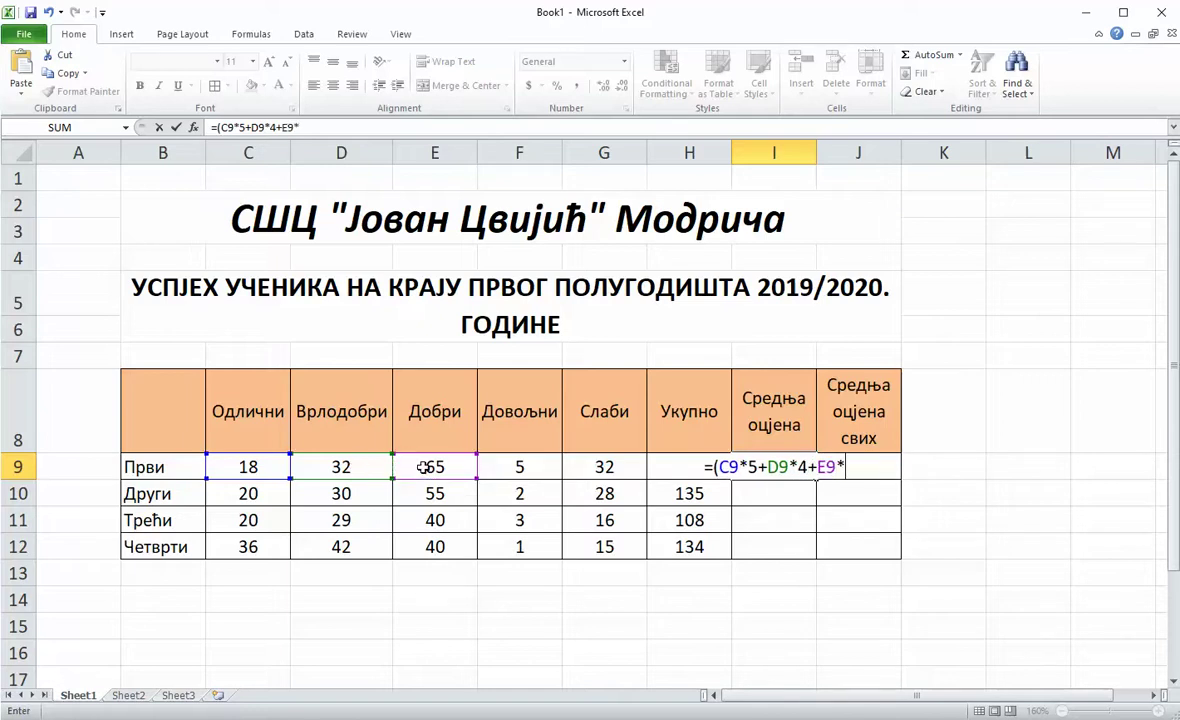
{"action": "type", "text": "3+"}
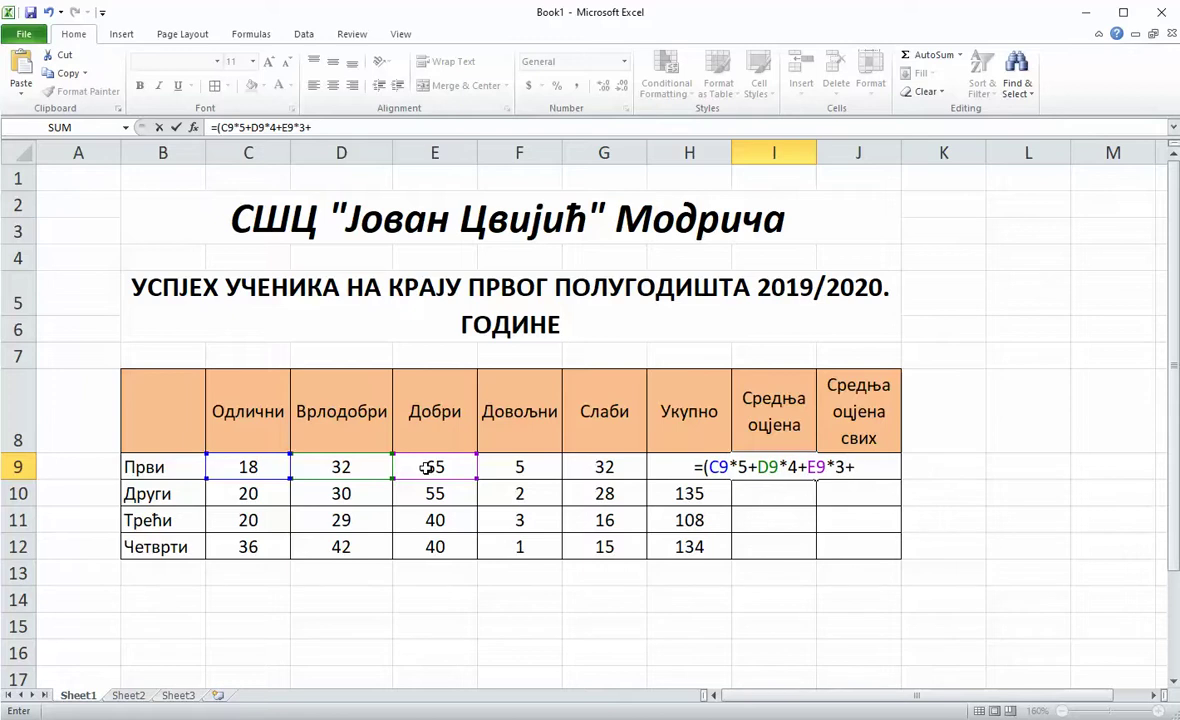
{"action": "left_click", "coordinate": [505, 472]}
{"action": "type", "text": "*2+"}
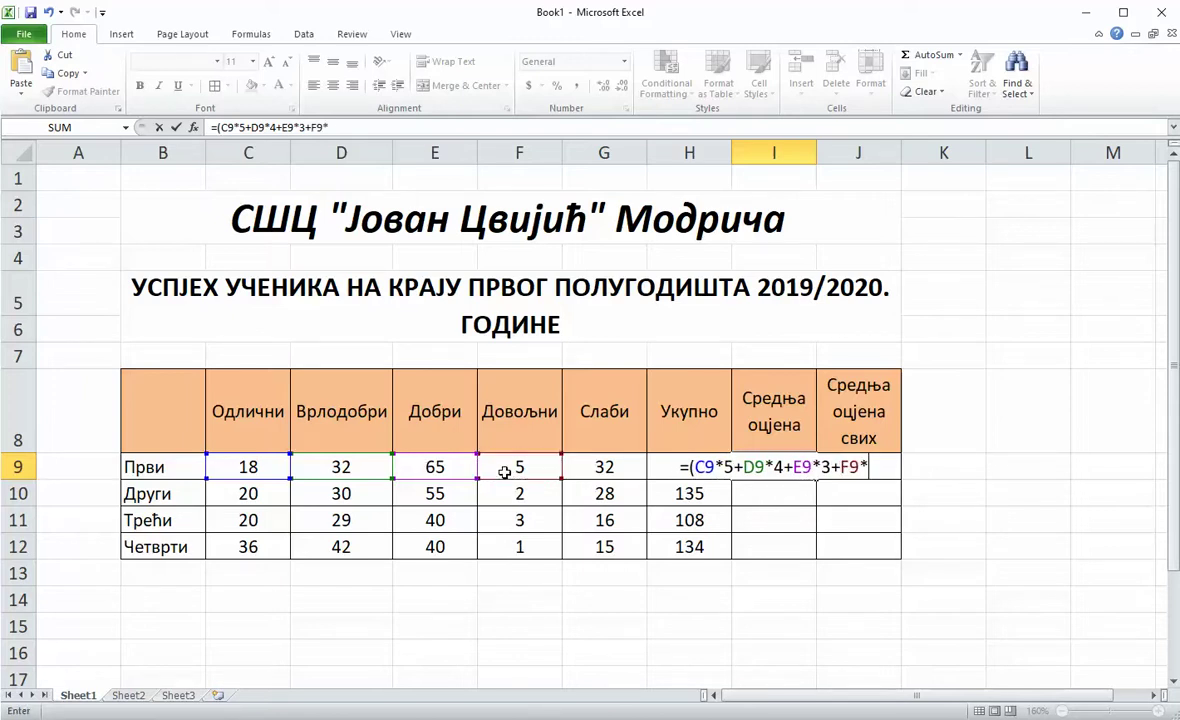
{"action": "left_click", "coordinate": [593, 467]}
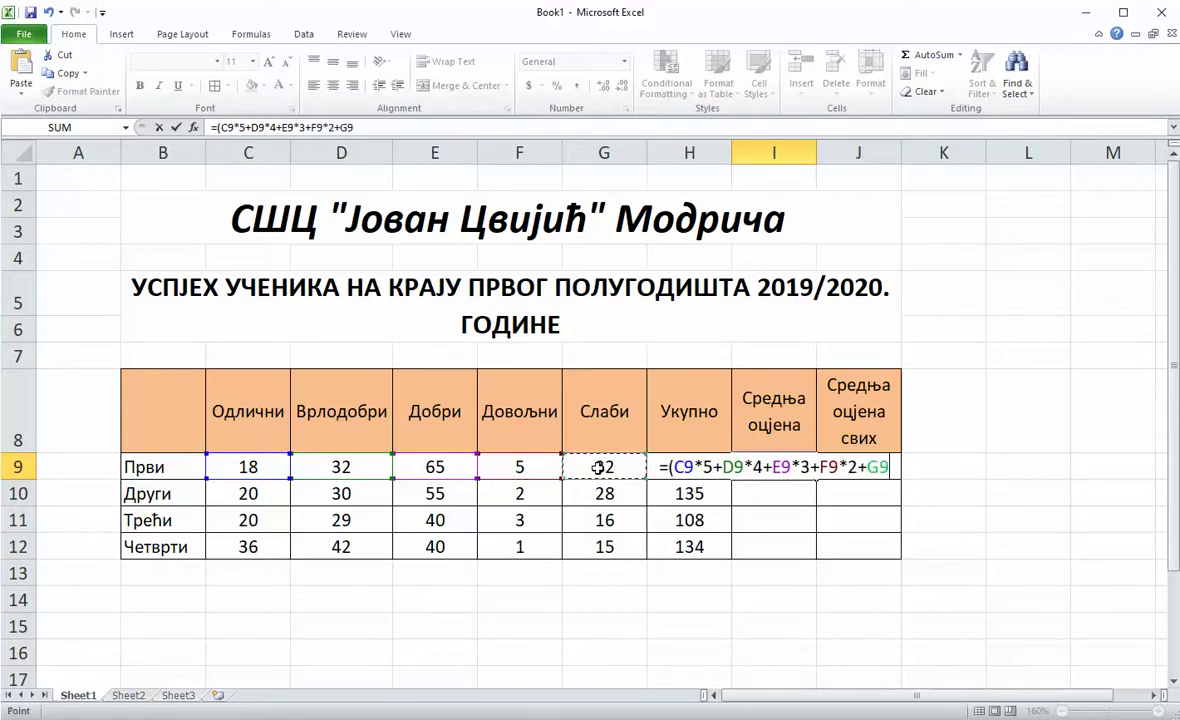
{"action": "type", "text": "*1"}
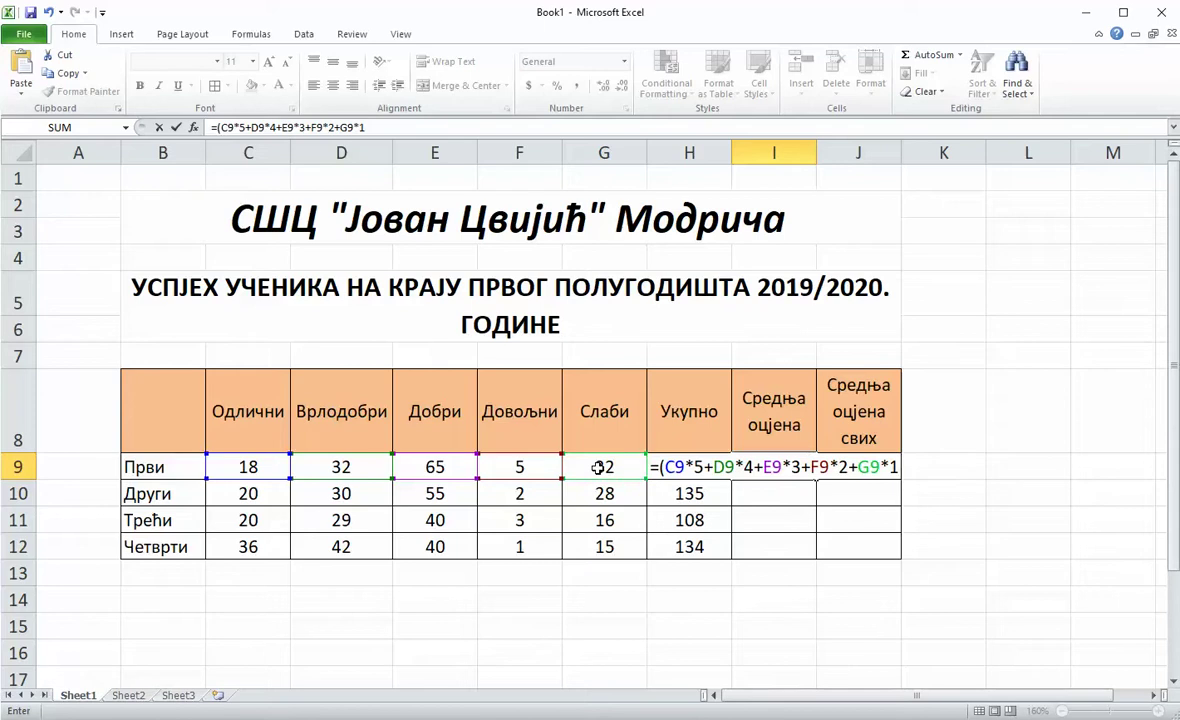
{"action": "type", "text": ")"}
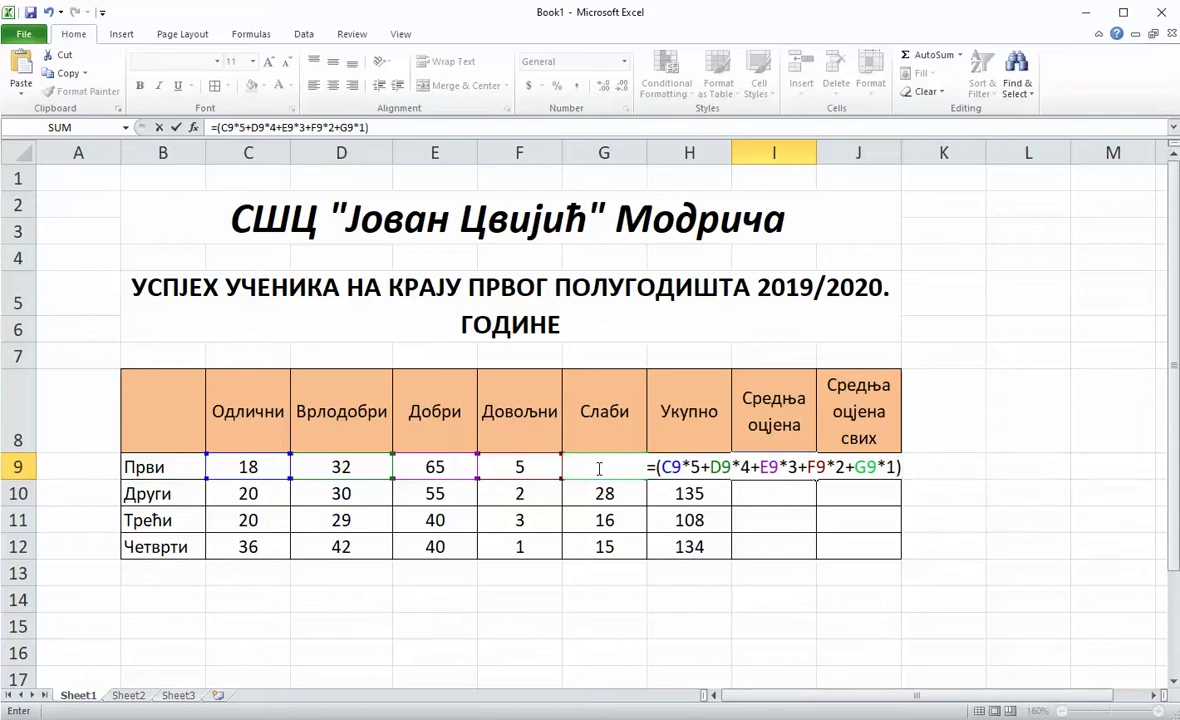
{"action": "type", "text": "/"}
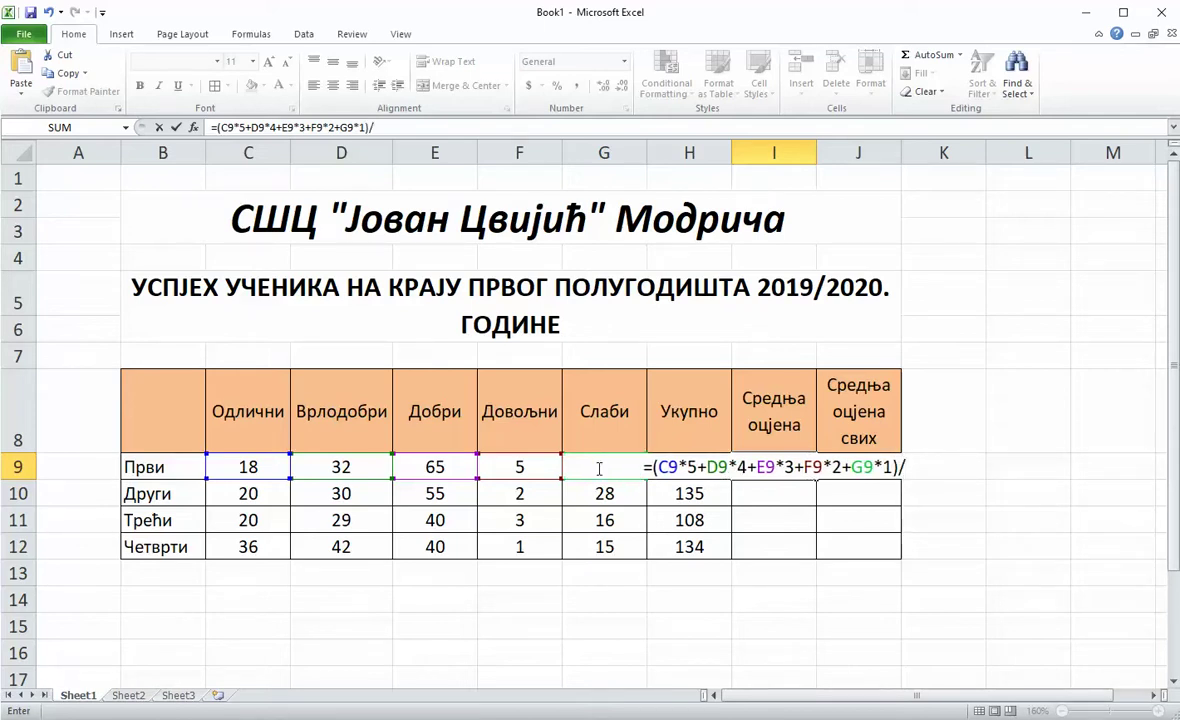
{"action": "type", "text": "H"}
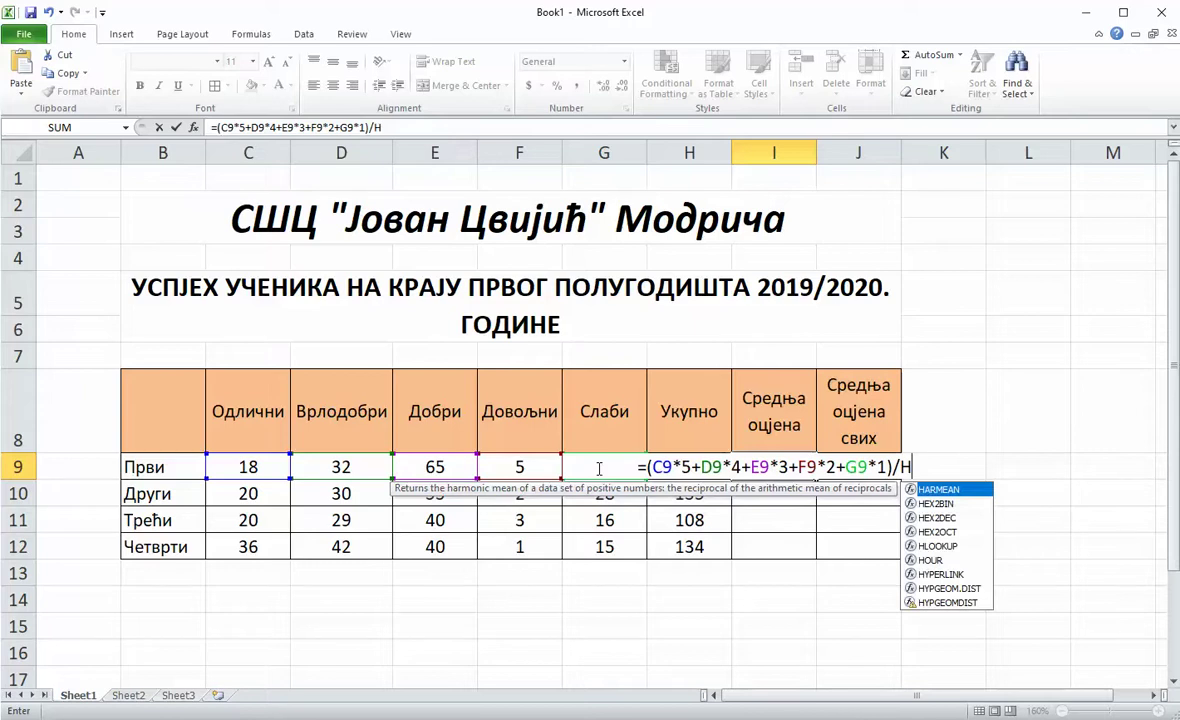
{"action": "type", "text": "9"}
{"action": "key", "text": "Return"}
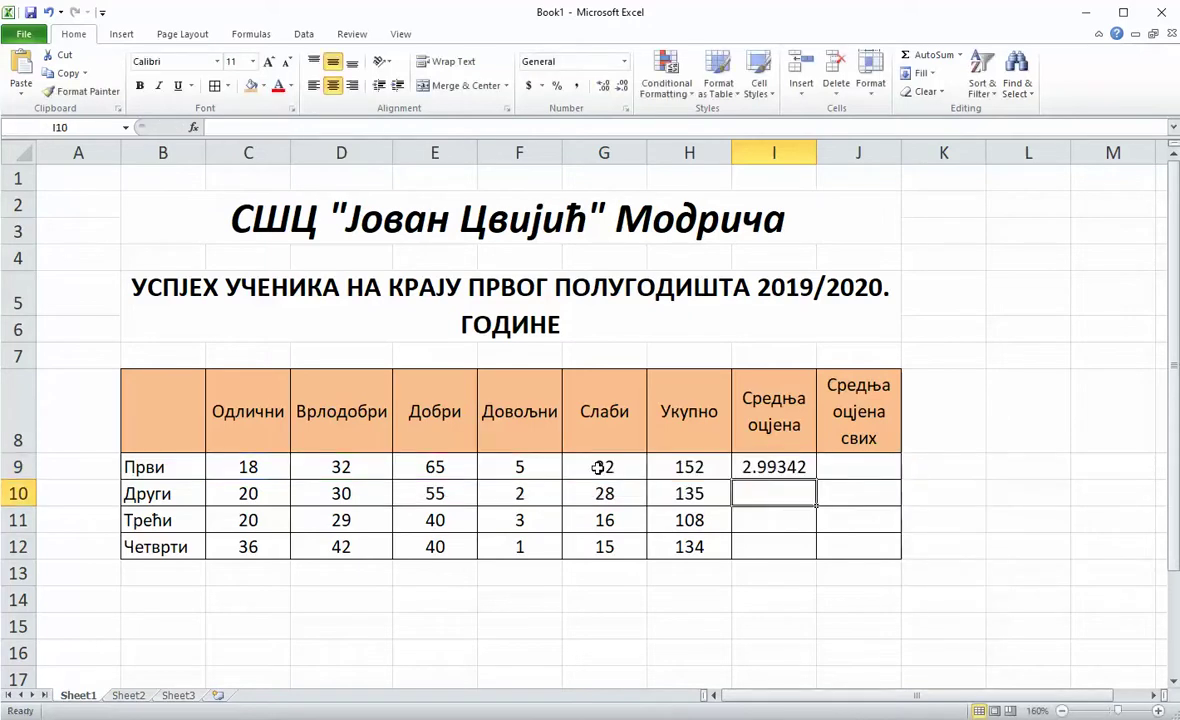
Reduce the average grade in I9 to two decimal places and fill its formula down to I12
{"action": "left_click", "coordinate": [764, 462]}
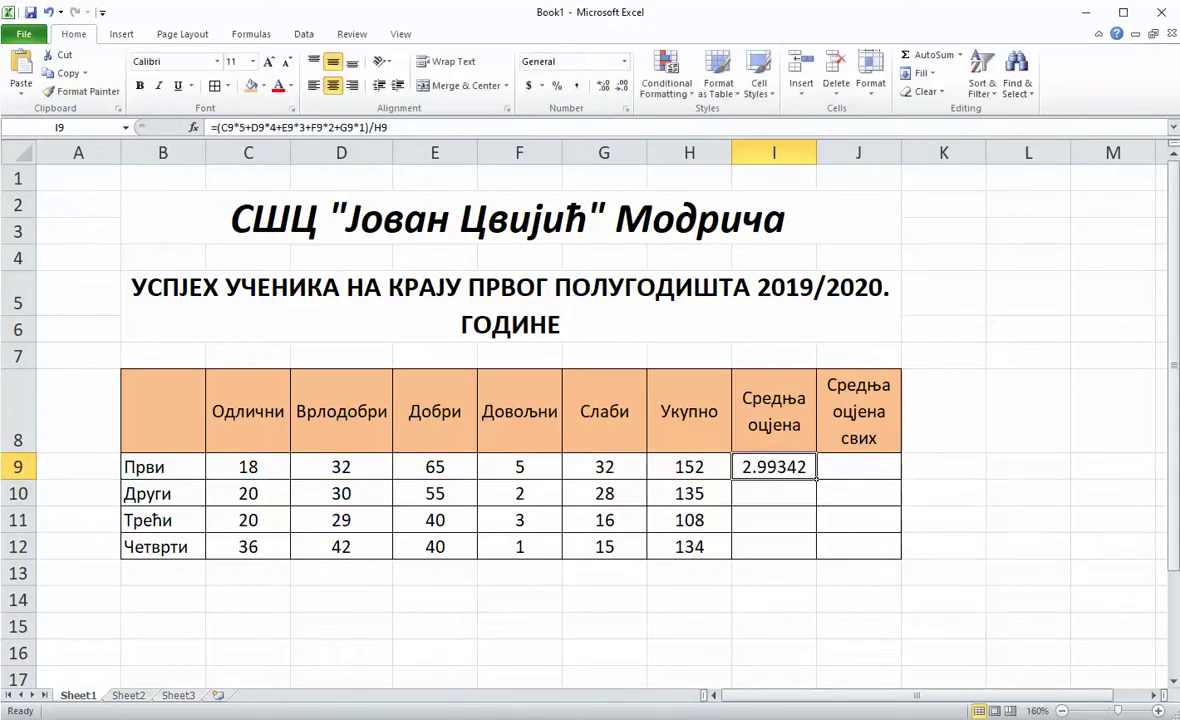
{"action": "left_click", "coordinate": [620, 90]}
{"action": "left_click", "coordinate": [620, 90]}
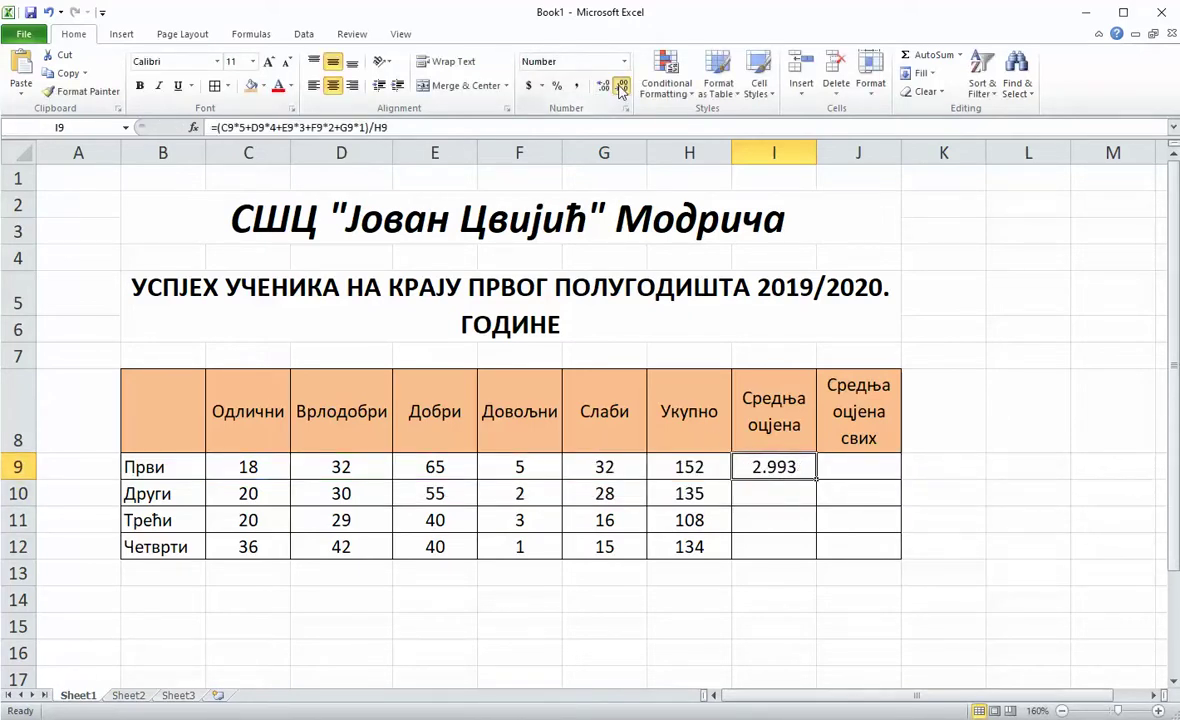
{"action": "left_click", "coordinate": [620, 90]}
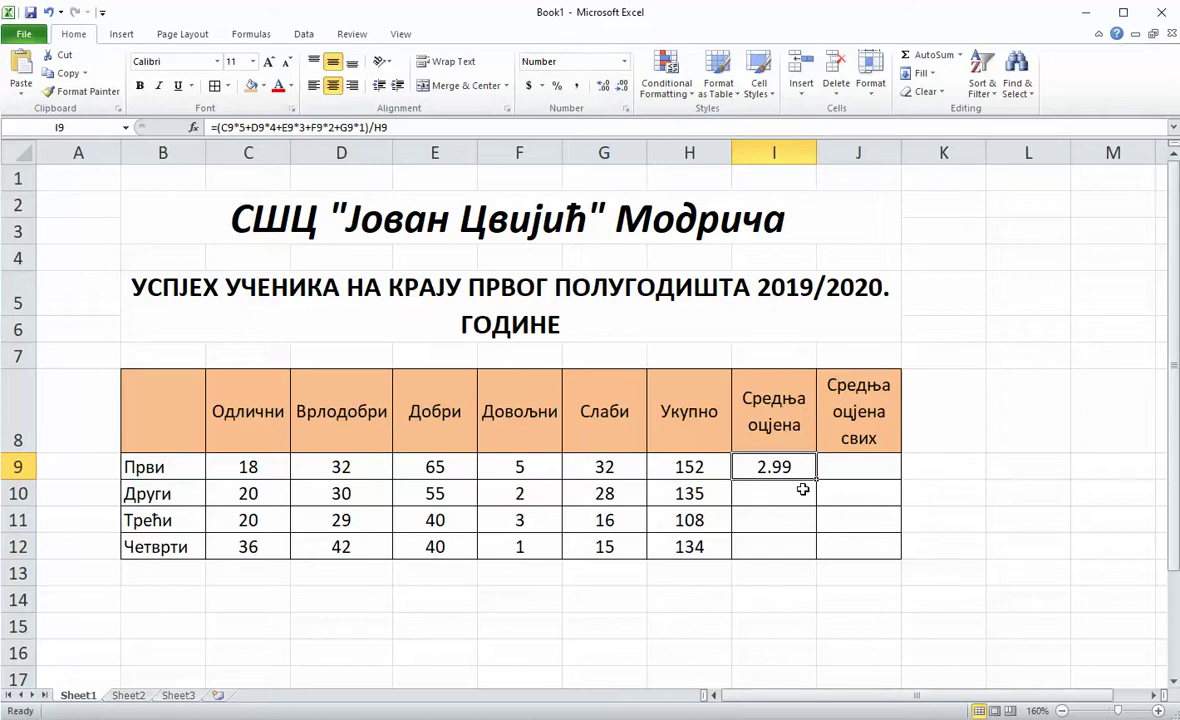
{"action": "left_click_drag", "start_coordinate": [816, 481], "coordinate": [815, 552]}
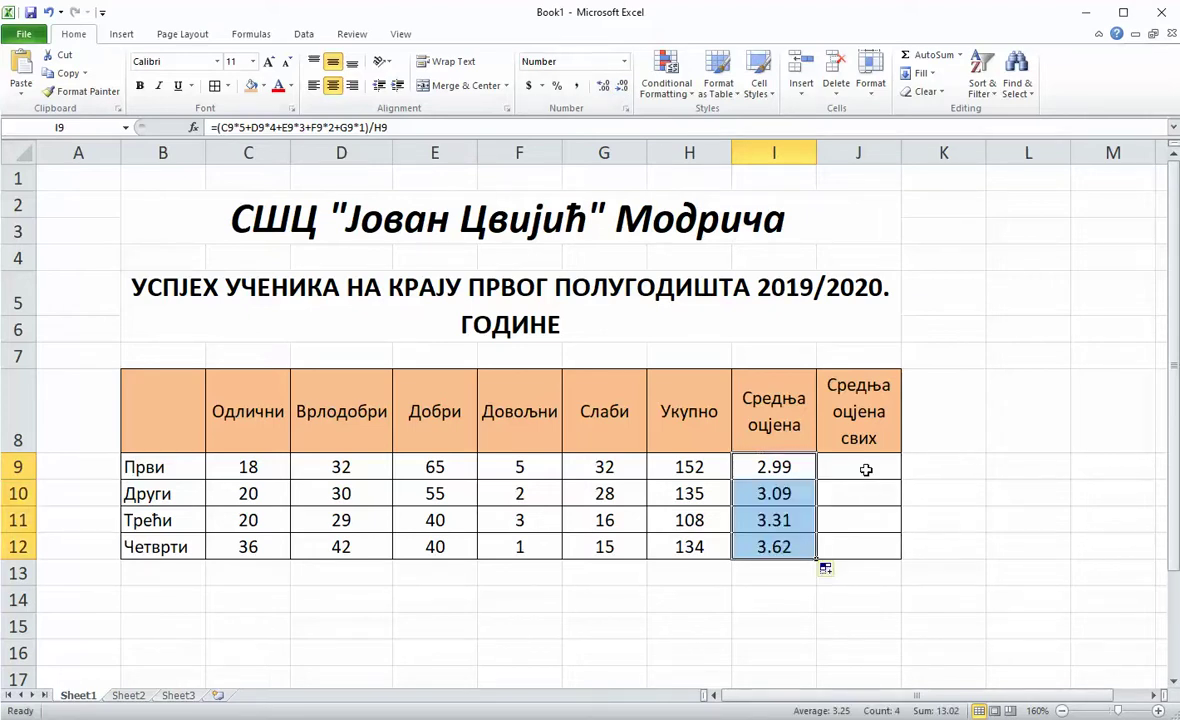
Merge and center J9:J12 and calculate the overall average grade there with =AVERAGE(I9:I12)
{"action": "left_click_drag", "start_coordinate": [864, 469], "coordinate": [858, 545]}
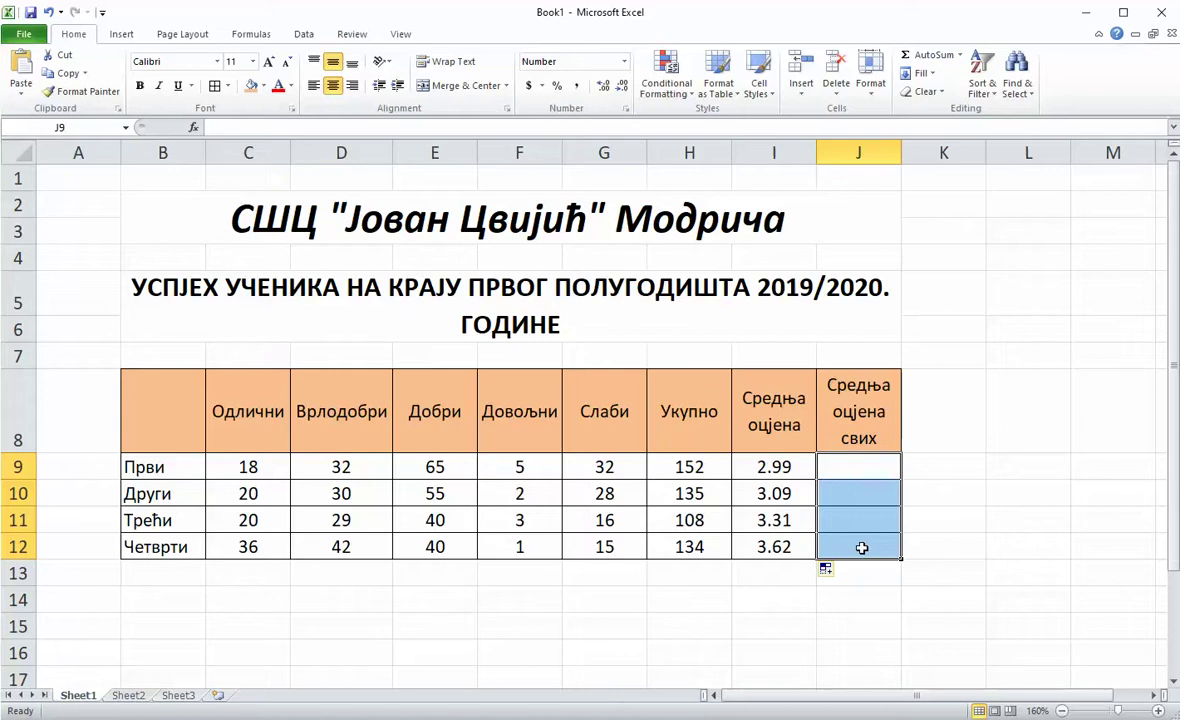
{"action": "left_click", "coordinate": [452, 90]}
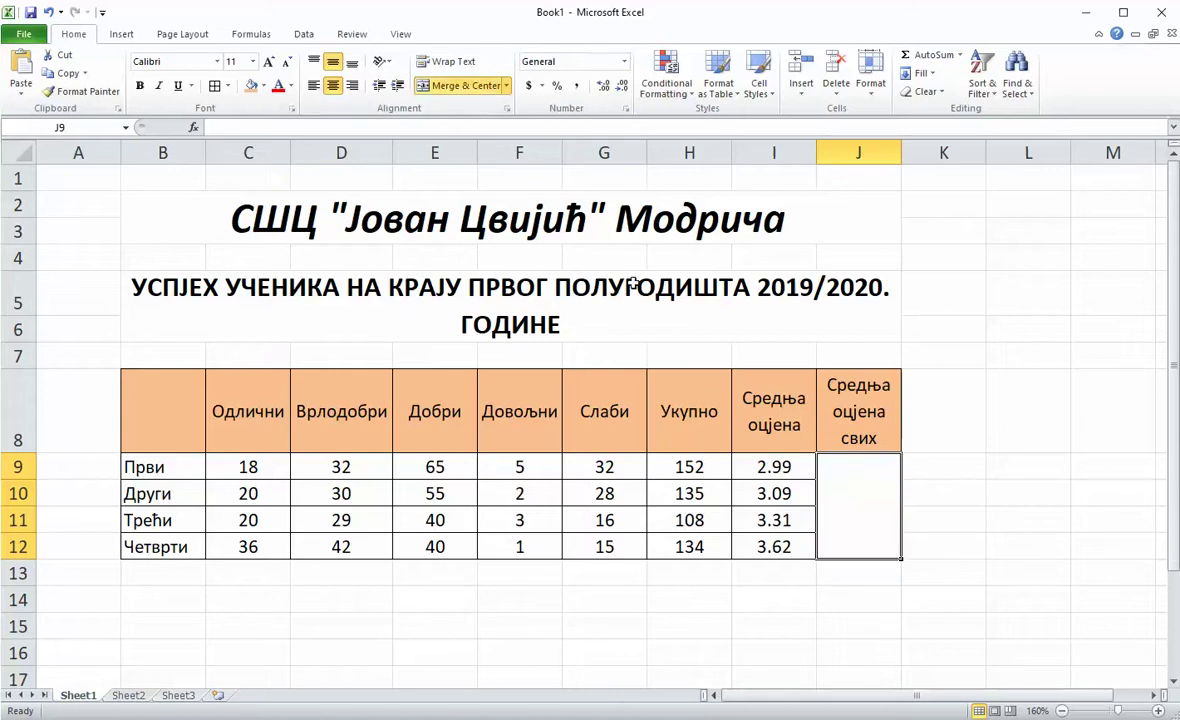
{"action": "left_click", "coordinate": [193, 127]}
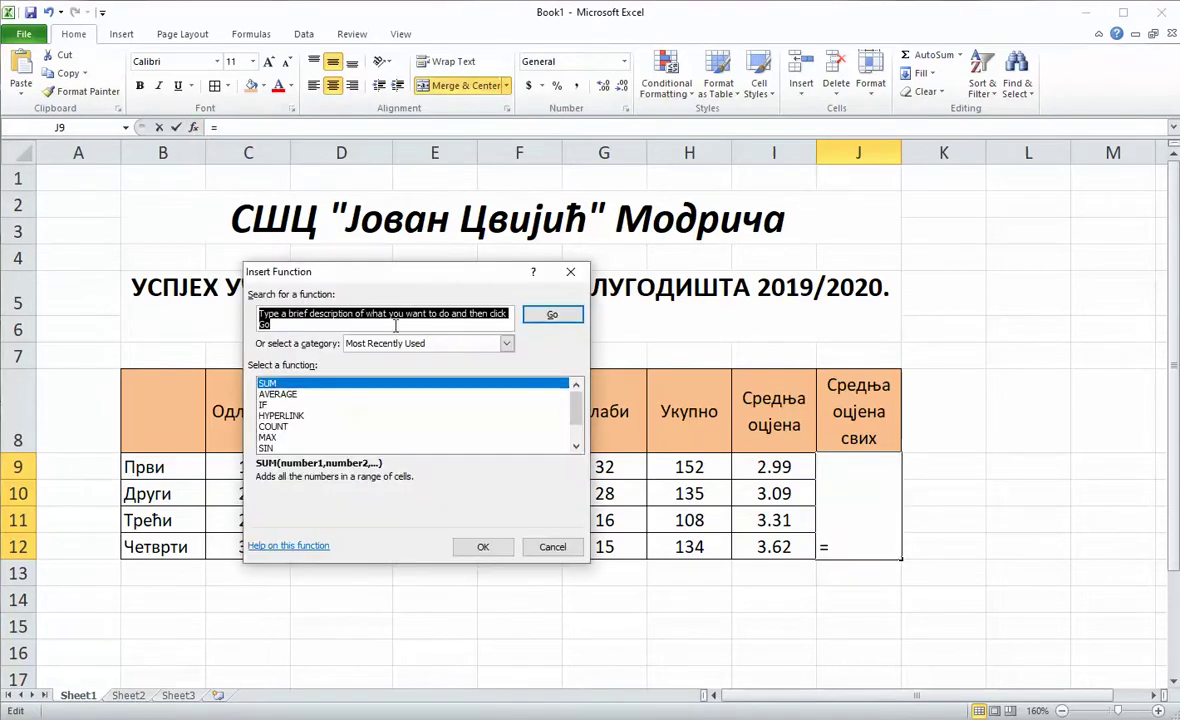
{"action": "left_click", "coordinate": [290, 395]}
{"action": "left_click", "coordinate": [481, 546]}
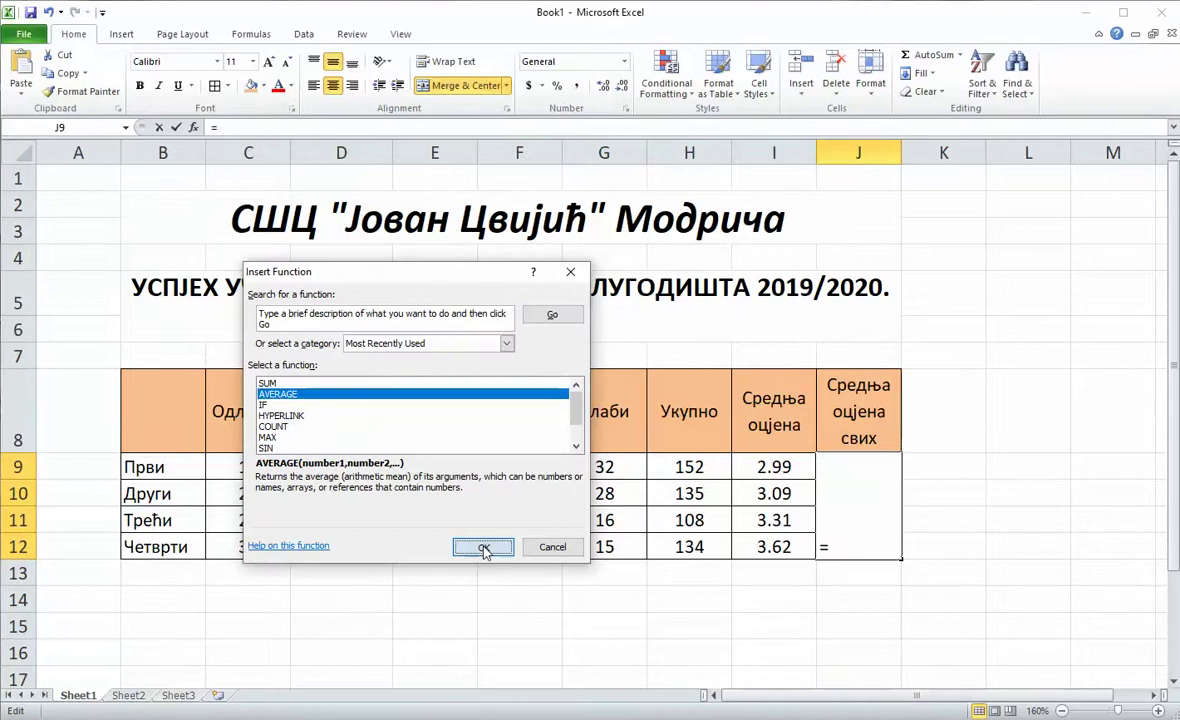
{"action": "left_click_drag", "start_coordinate": [449, 288], "coordinate": [887, 49]}
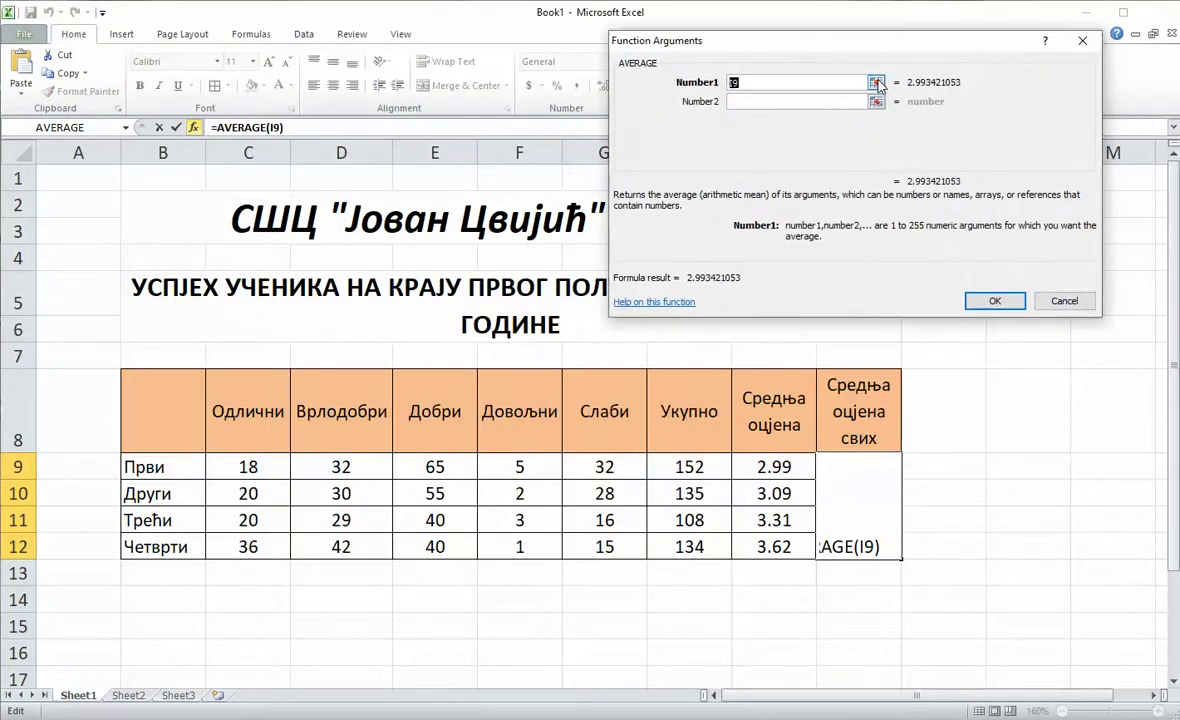
{"action": "left_click", "coordinate": [877, 83]}
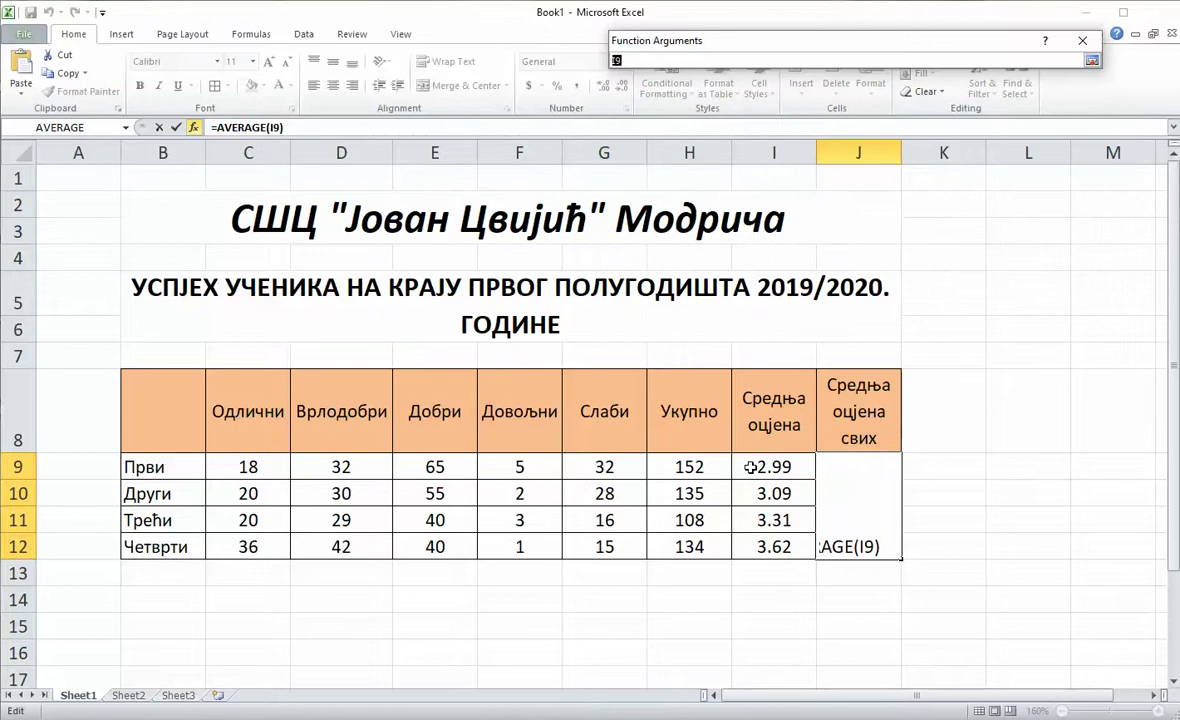
{"action": "left_click_drag", "start_coordinate": [760, 467], "coordinate": [756, 543]}
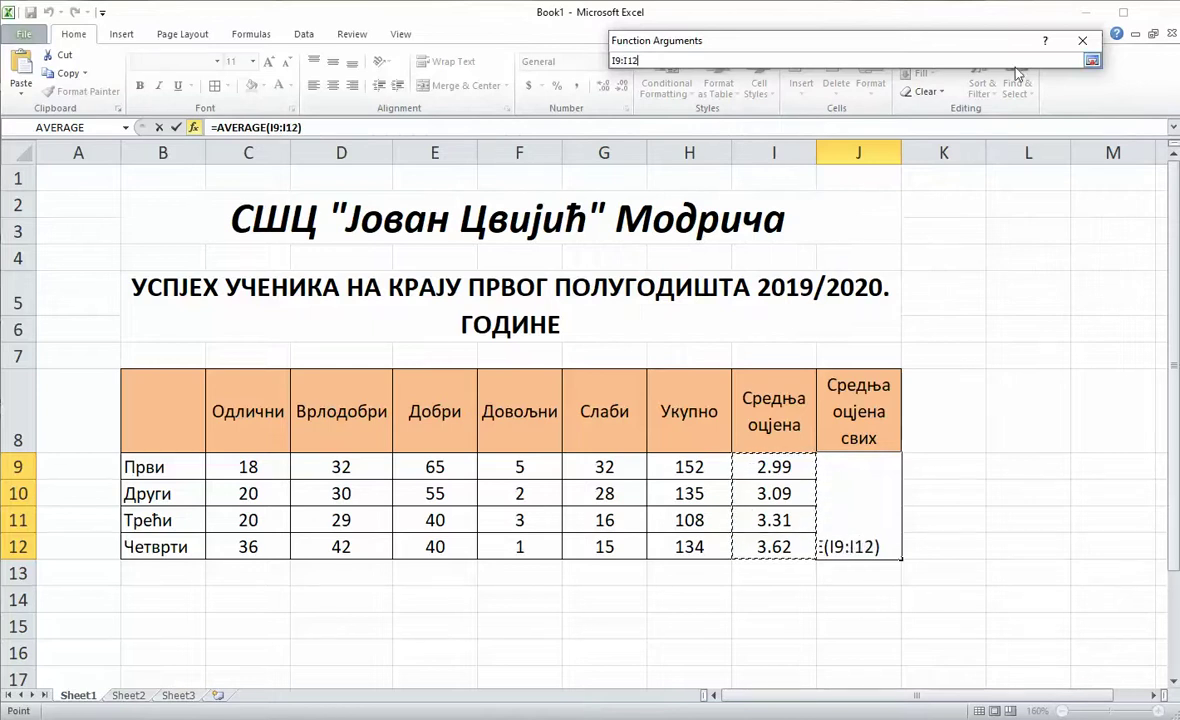
{"action": "left_click", "coordinate": [1091, 62]}
{"action": "left_click_drag", "start_coordinate": [900, 52], "coordinate": [874, 257]}
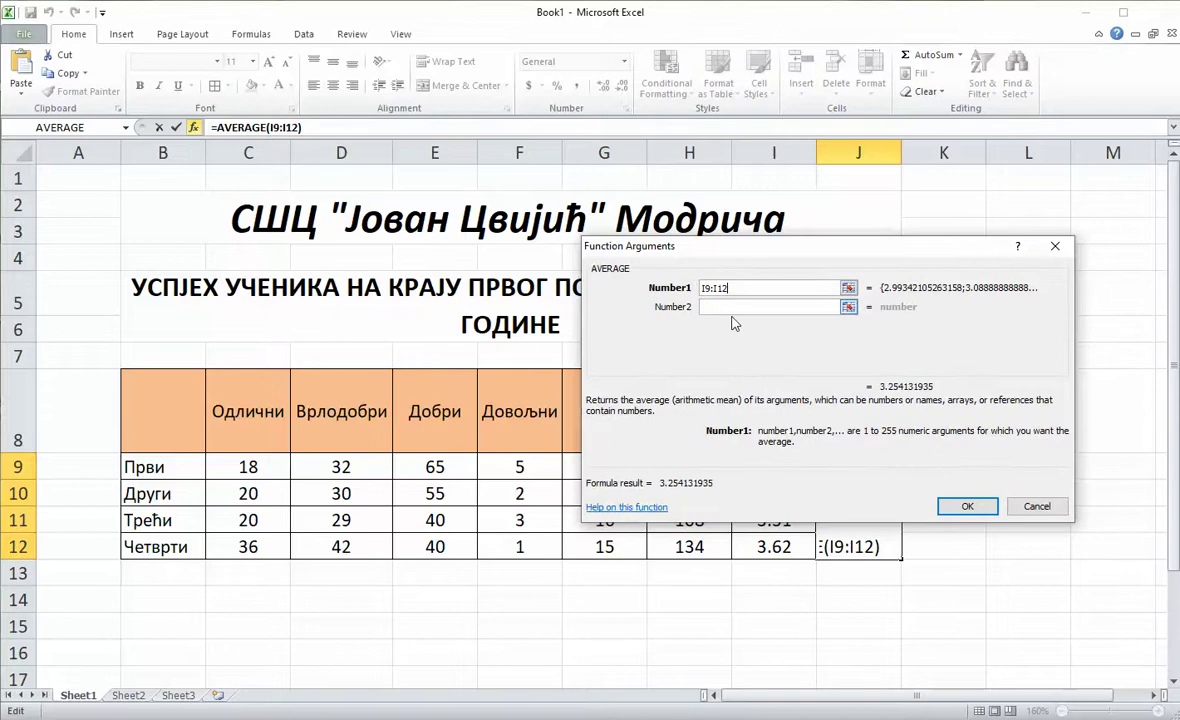
{"action": "left_click", "coordinate": [967, 506]}
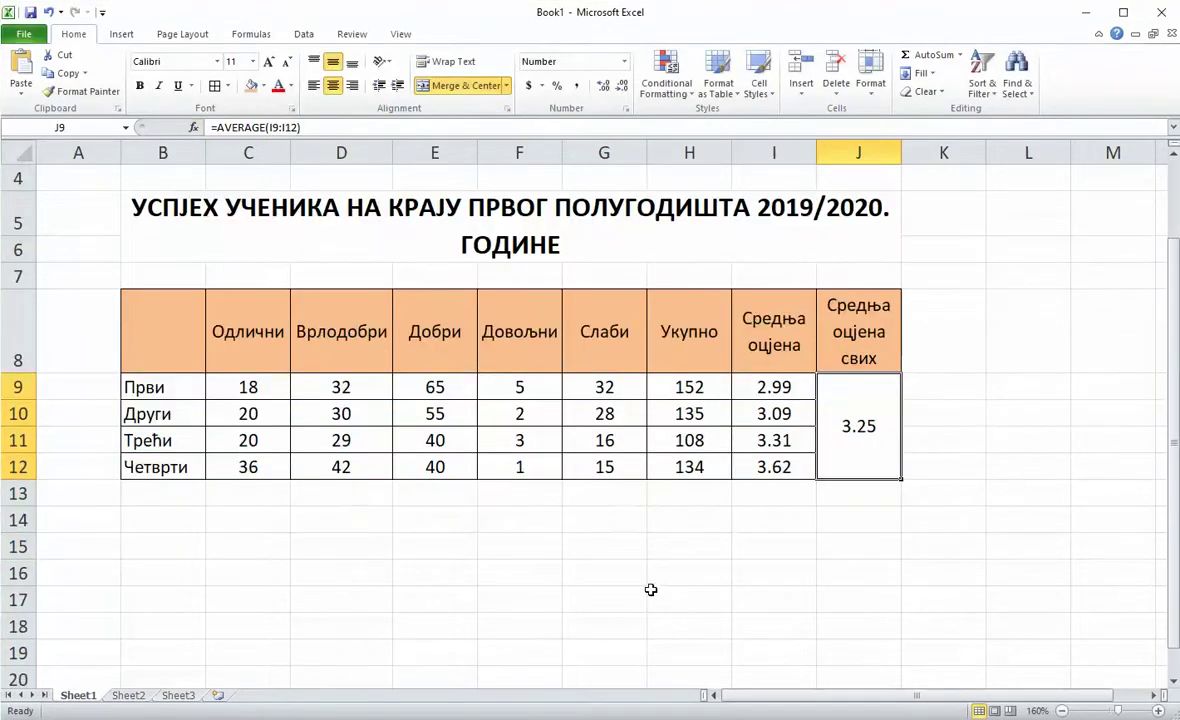
Merge and center B16:C16 and fill the merged format down to row 20
{"action": "scroll", "coordinate": [613, 549], "scroll_direction": "down", "scroll_amount": 1}
{"action": "left_click_drag", "start_coordinate": [190, 571], "coordinate": [250, 571]}
{"action": "left_click", "coordinate": [437, 87]}
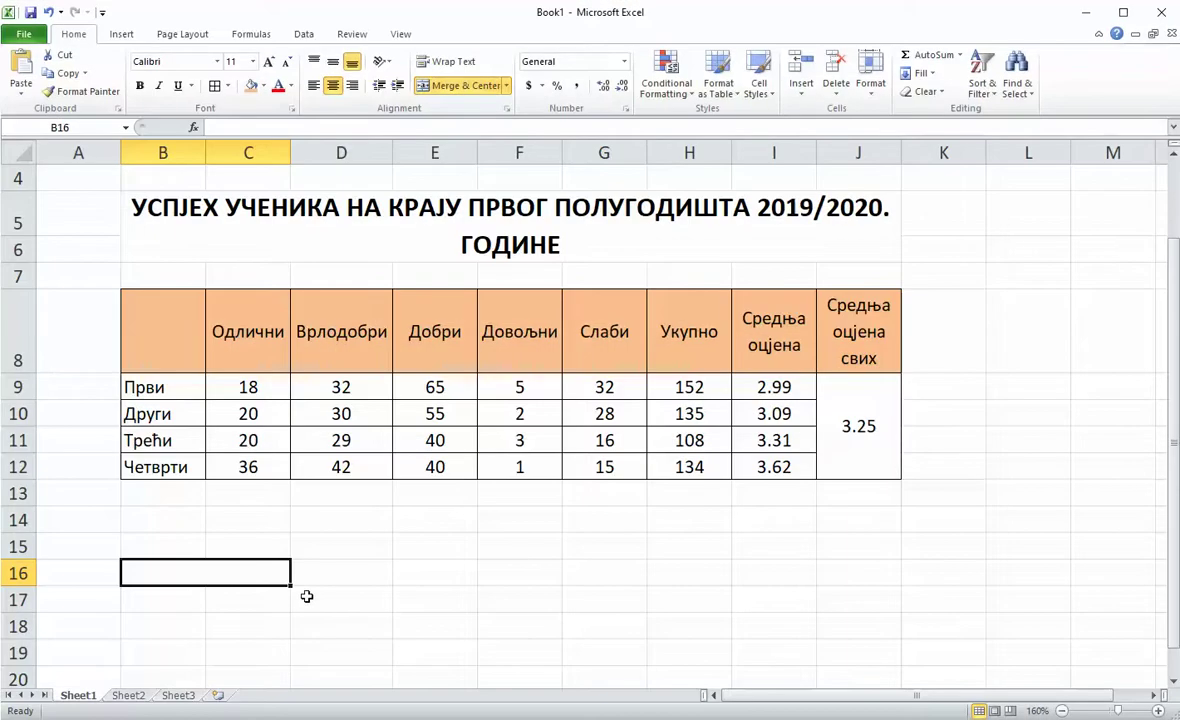
{"action": "left_click_drag", "start_coordinate": [291, 587], "coordinate": [296, 684]}
{"action": "scroll", "coordinate": [353, 630], "scroll_direction": "down", "scroll_amount": 1}
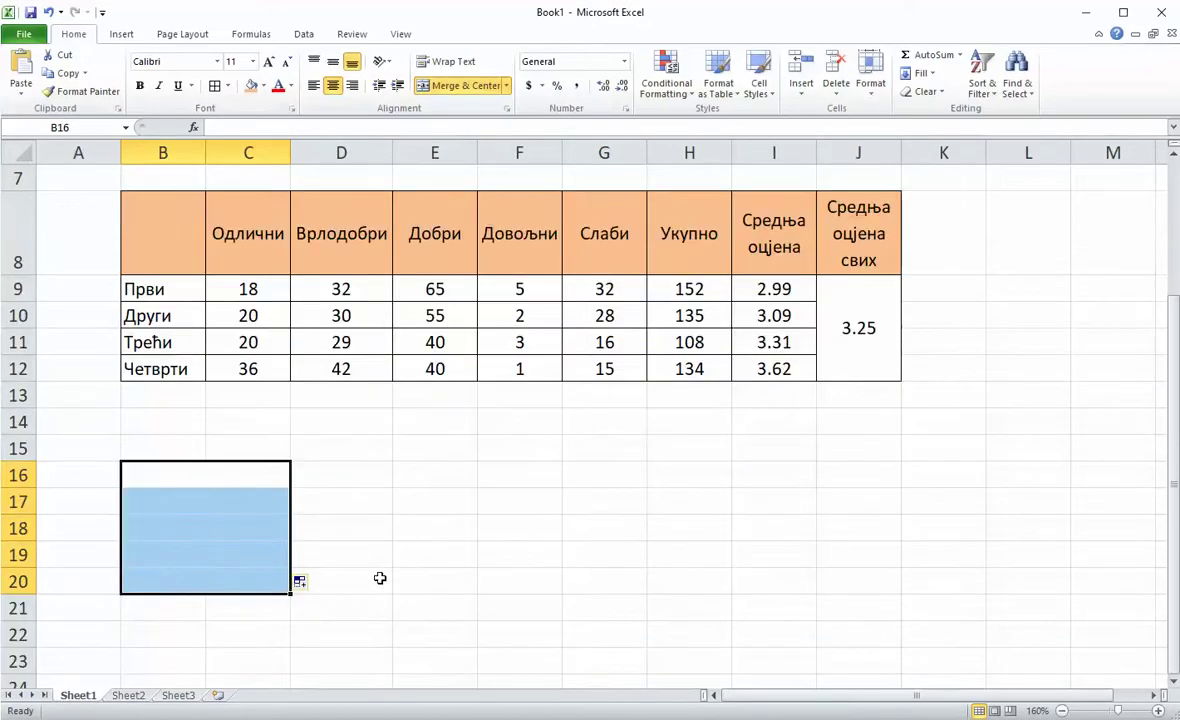
{"action": "left_click", "coordinate": [223, 481]}
{"action": "type", "text": "Ukupn"}
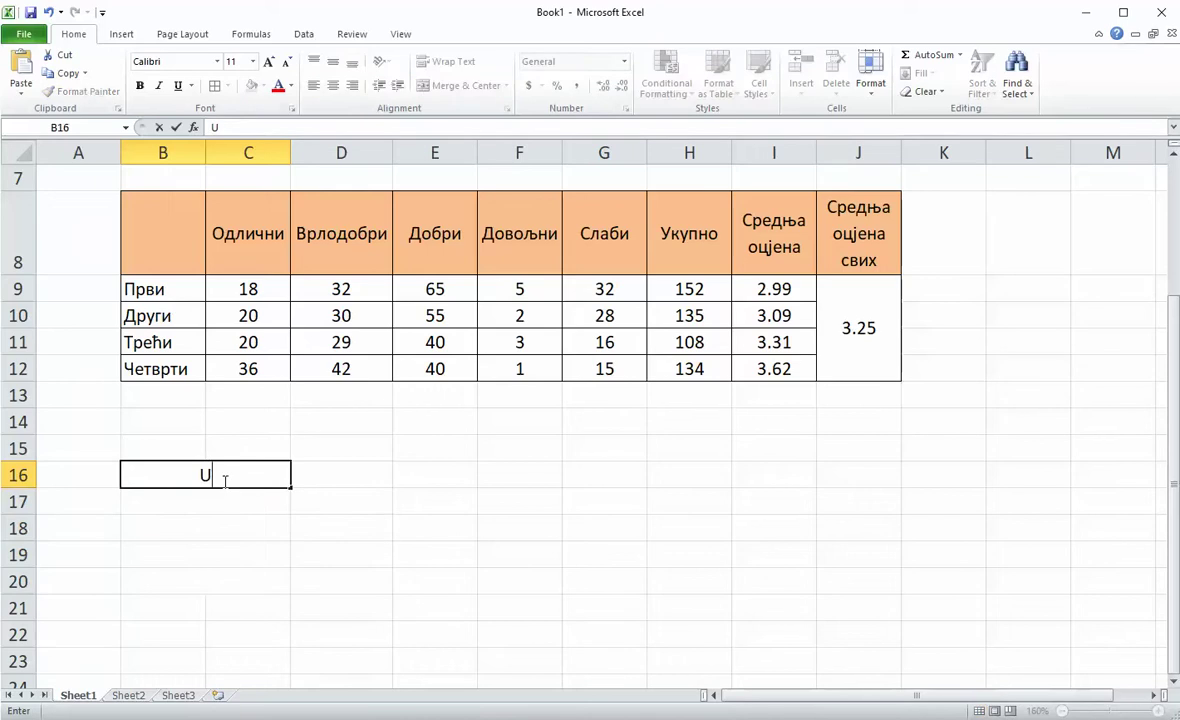
{"action": "key", "text": "BackSpace"}
{"action": "key", "text": "BackSpace"}
{"action": "key", "text": "BackSpace"}
{"action": "key", "text": "BackSpace"}
{"action": "key", "text": "BackSpace"}
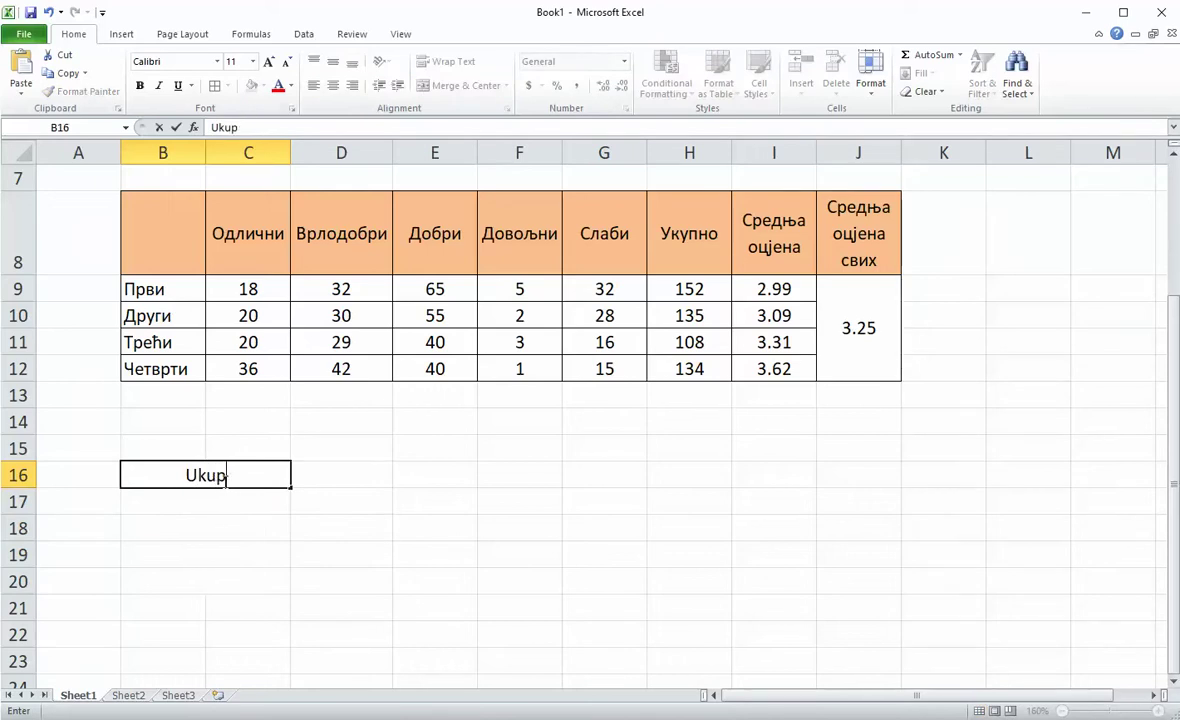
Switch the keyboard to Cyrillic and enter the label Укупно ученика in B16
{"action": "key", "text": "super+space"}
{"action": "type", "text": "Укупно "}
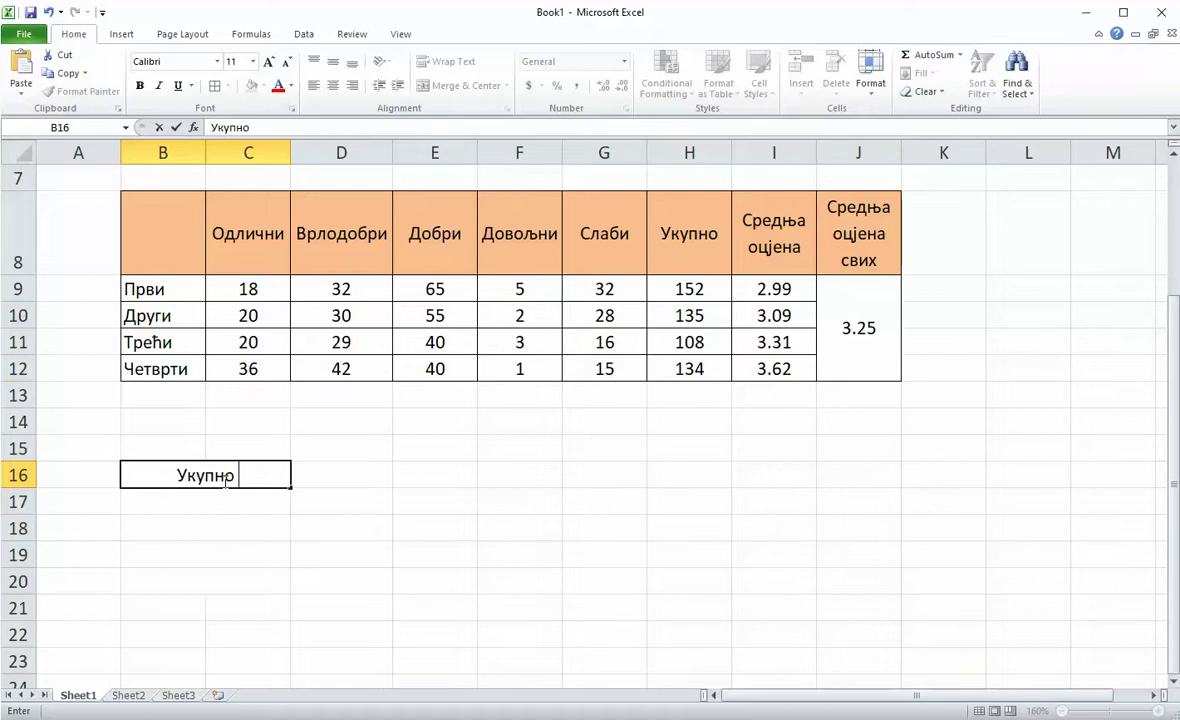
{"action": "type", "text": "ученика"}
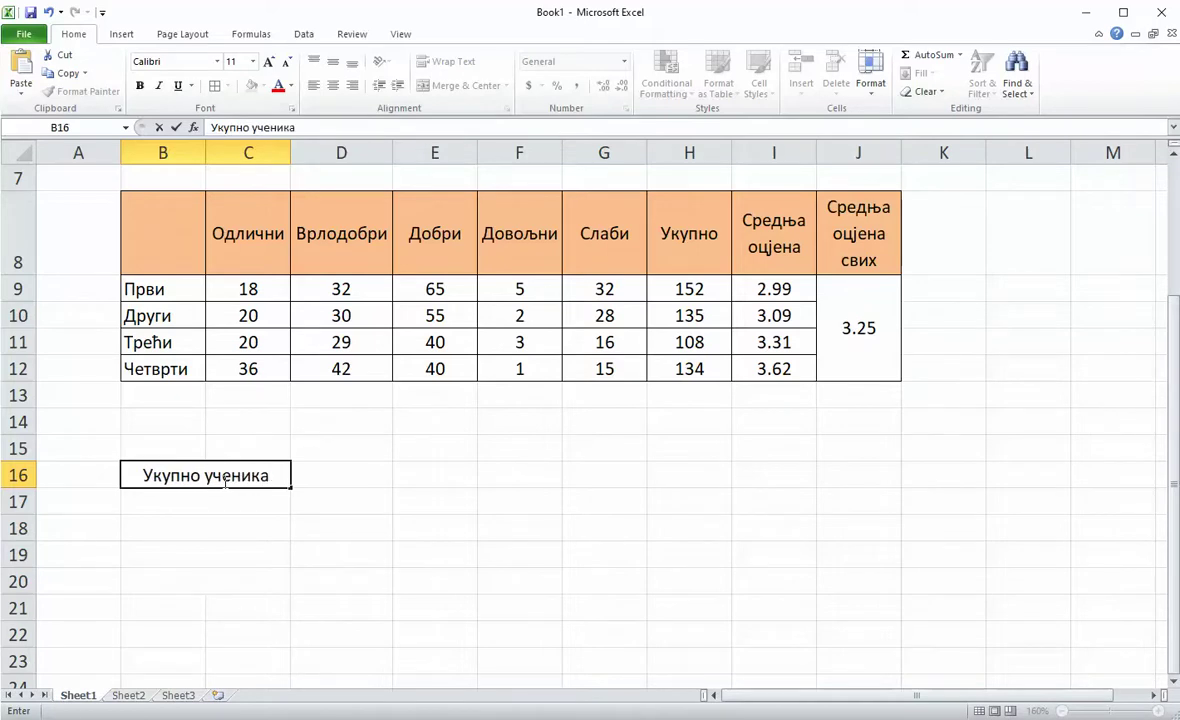
{"action": "key", "text": "Return"}
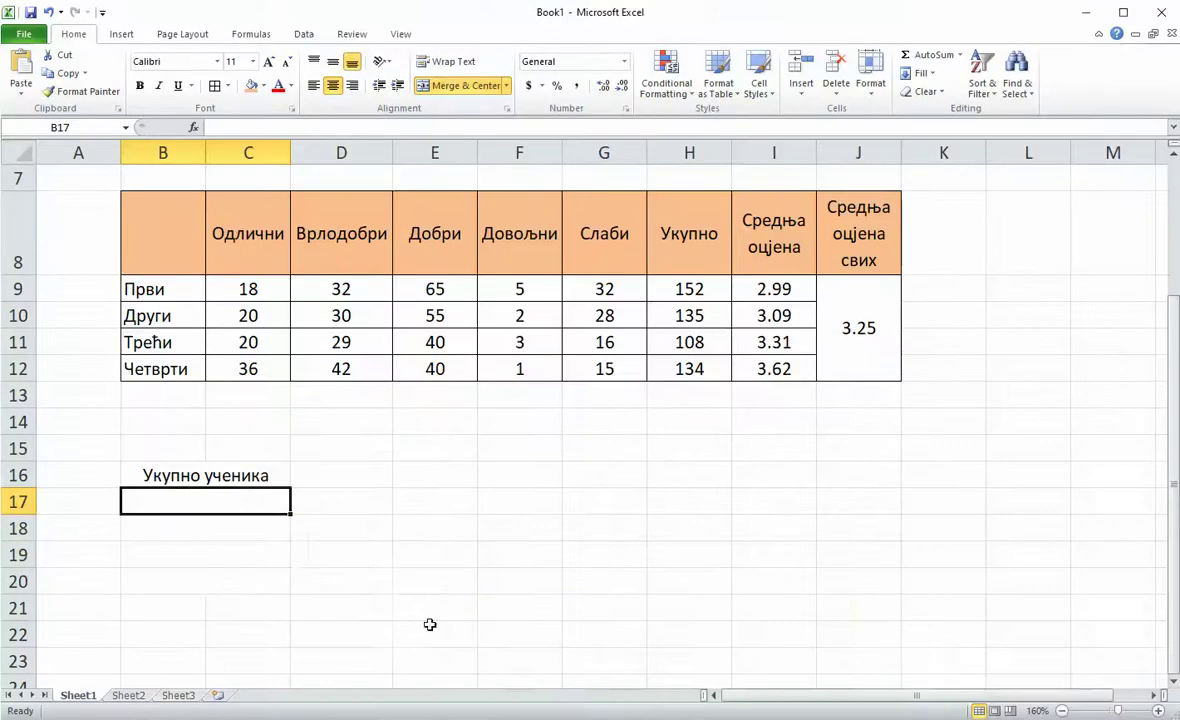
Enter the row labels Одличних, Врлодобрих, Добрих and Довоњних in B17 to B20
{"action": "type", "text": "Одличних"}
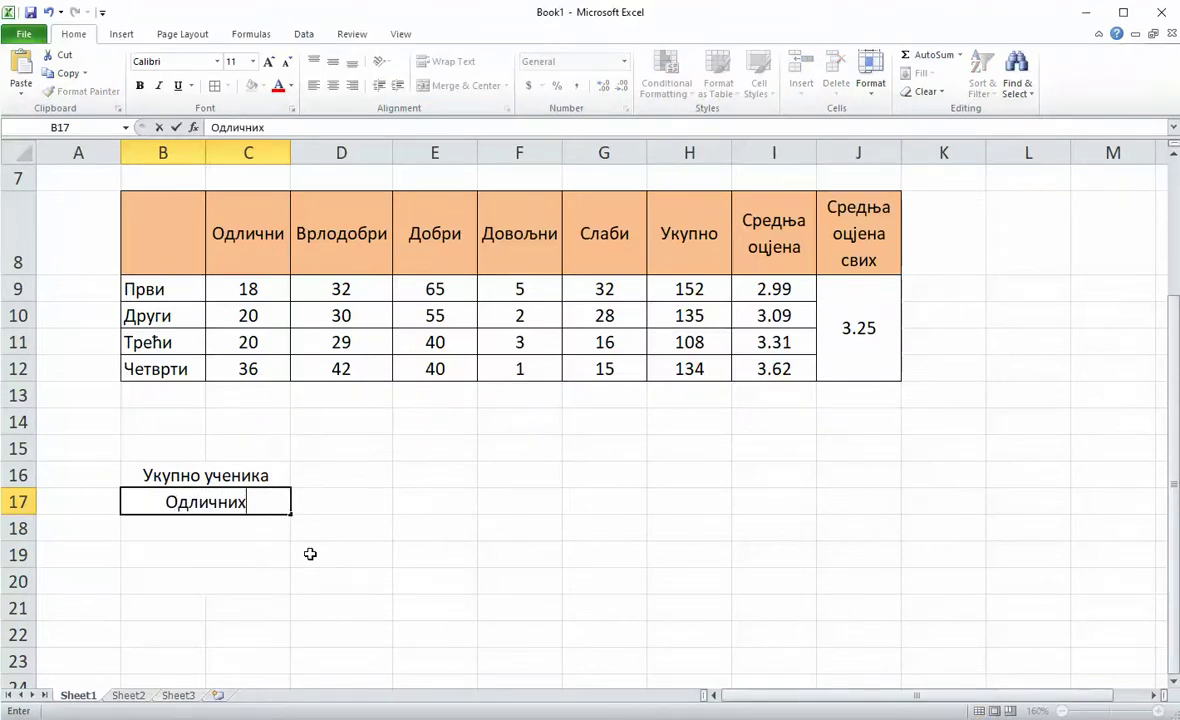
{"action": "key", "text": "Return"}
{"action": "type", "text": "В"}
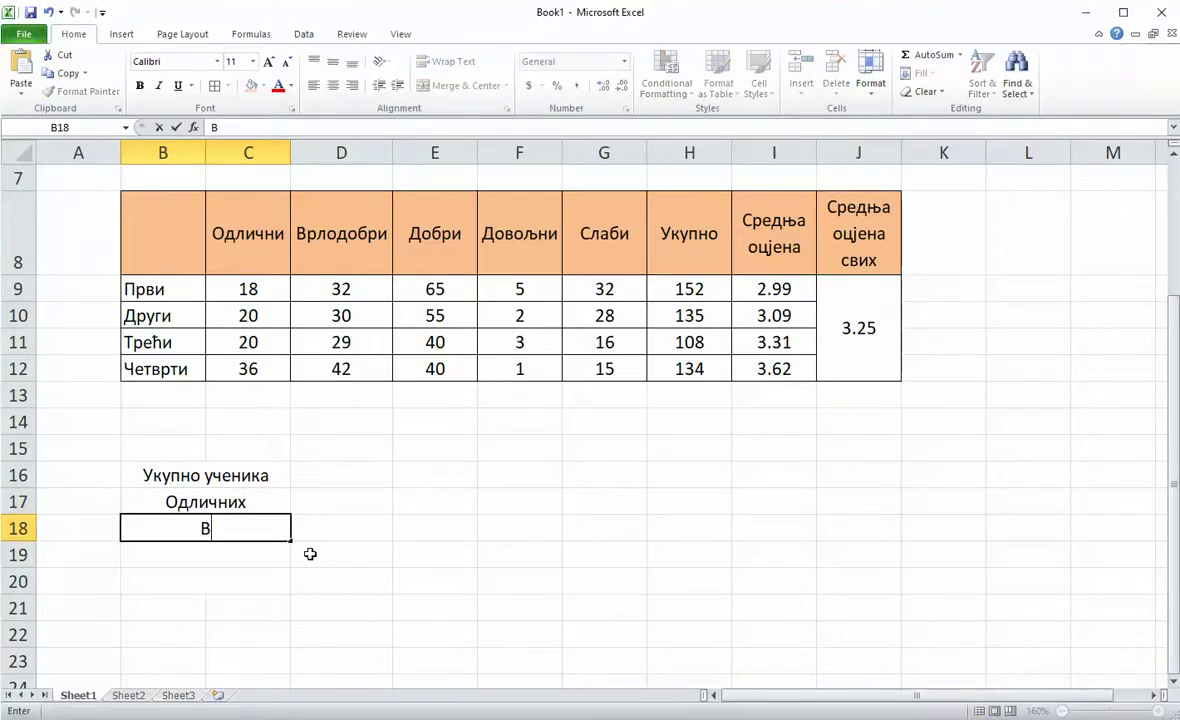
{"action": "type", "text": "рлодобрих"}
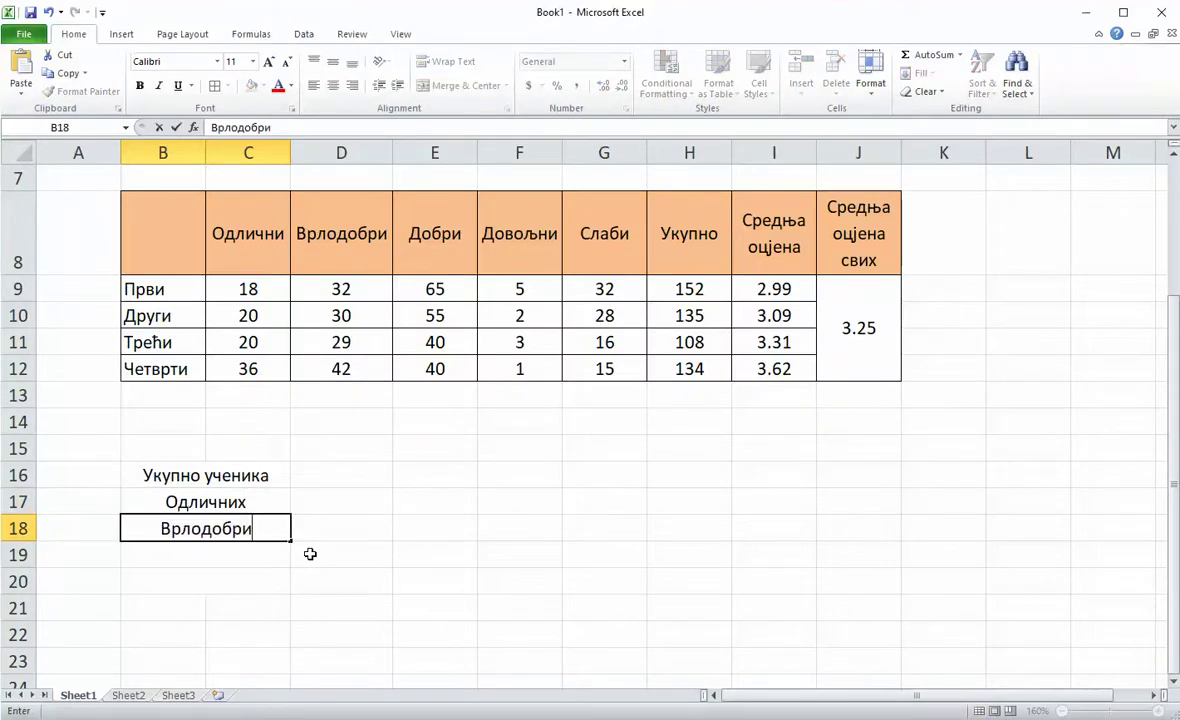
{"action": "key", "text": "Return"}
{"action": "type", "text": "Добрих"}
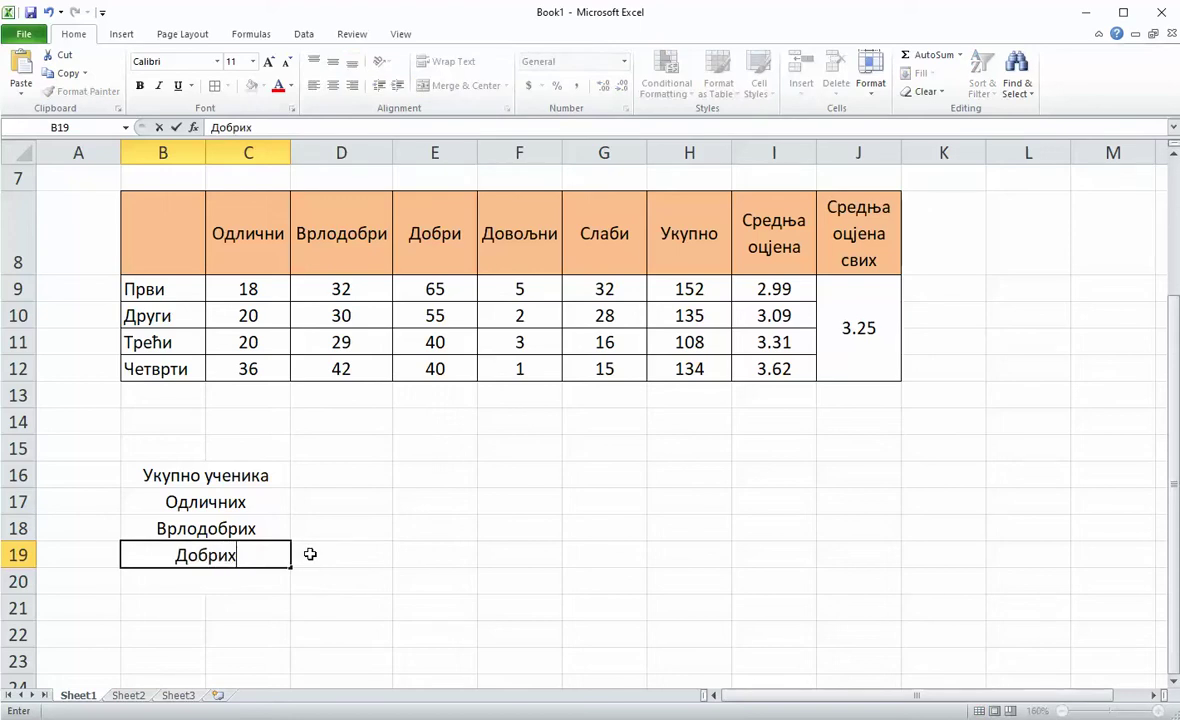
{"action": "key", "text": "Return"}
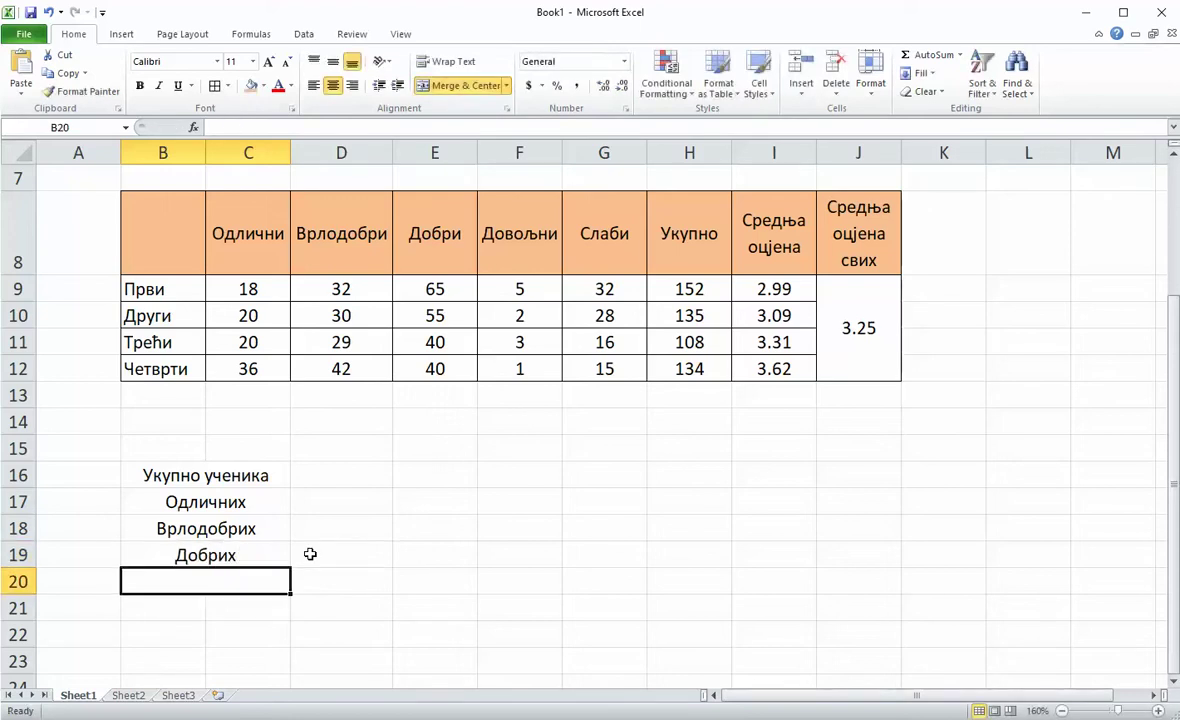
{"action": "type", "text": "Дово"}
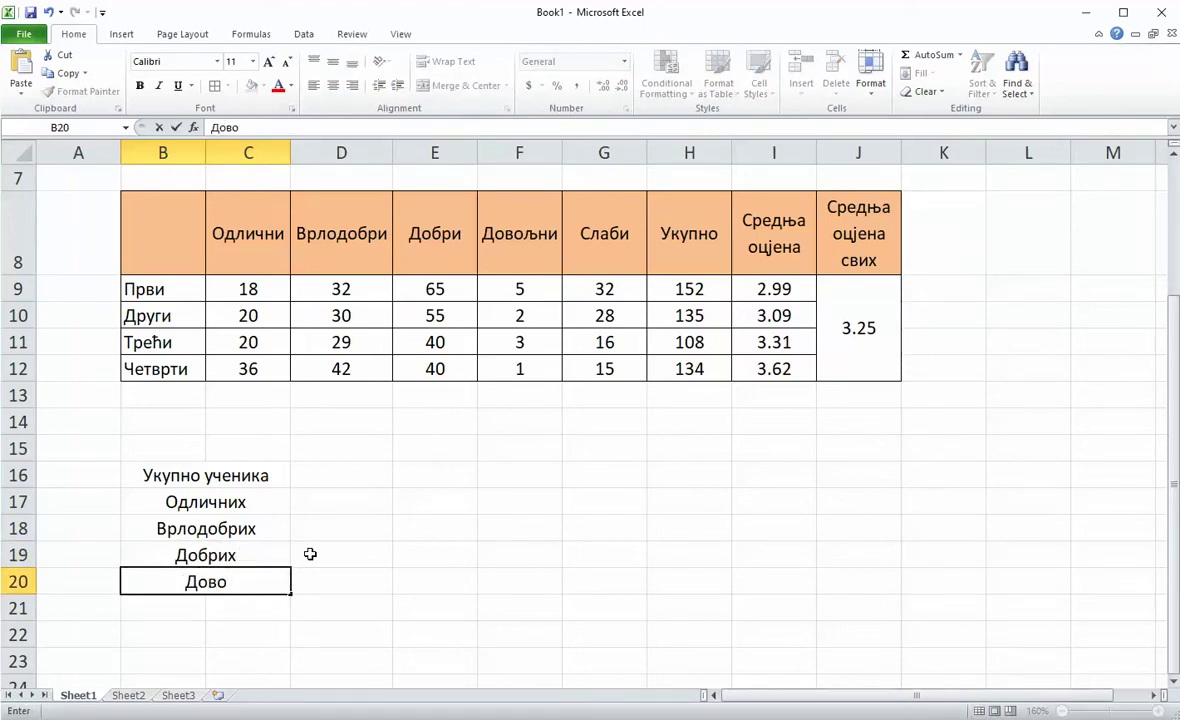
{"action": "type", "text": "љних"}
{"action": "key", "text": "Return"}
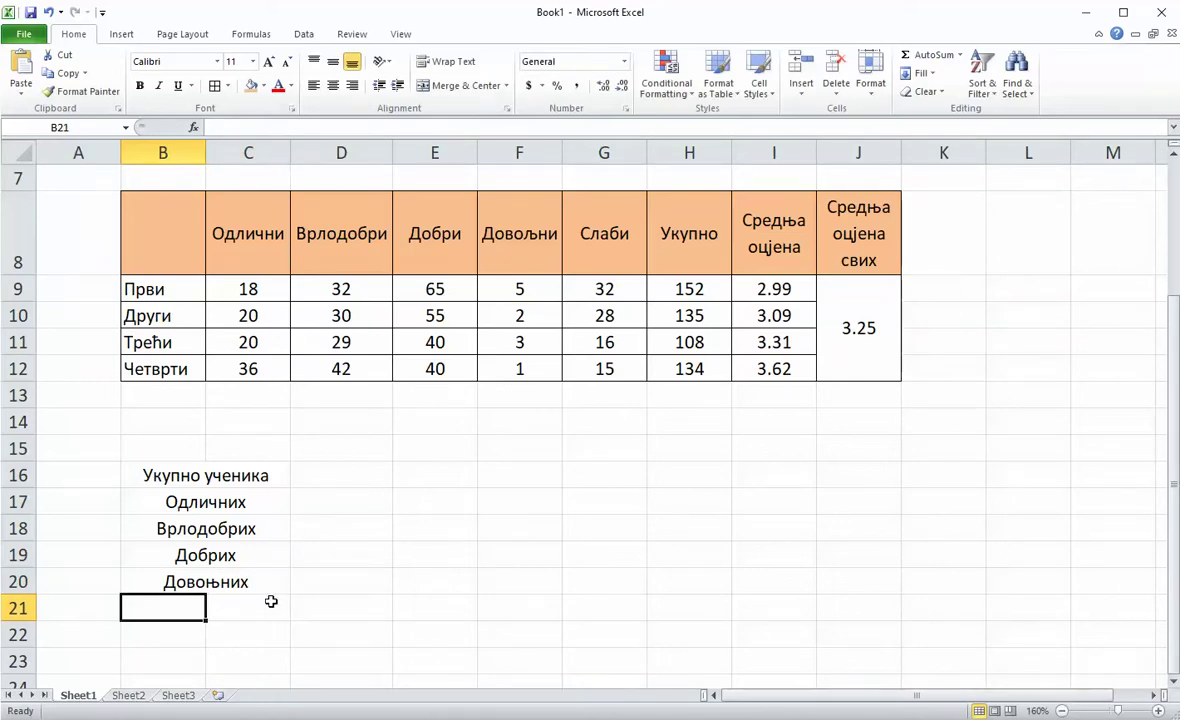
Merge and center B21:C21 and enter the label Слабих in it
{"action": "left_click_drag", "start_coordinate": [268, 604], "coordinate": [190, 604]}
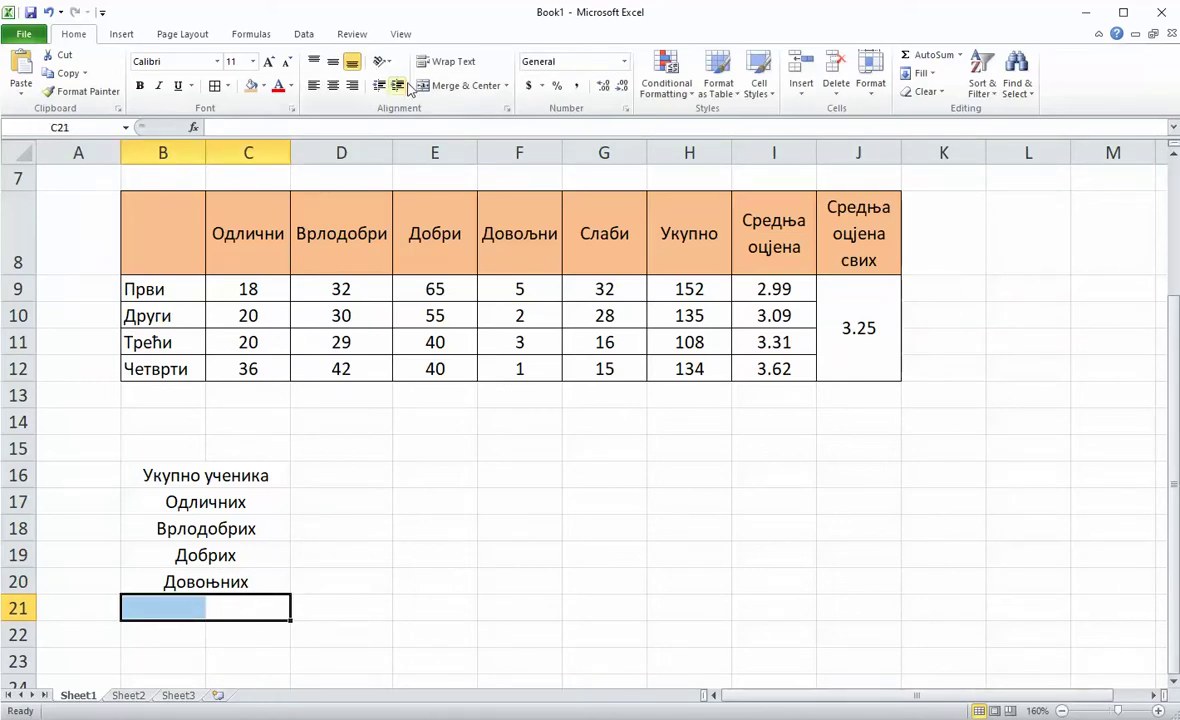
{"action": "left_click", "coordinate": [447, 86]}
{"action": "type", "text": "Сла"}
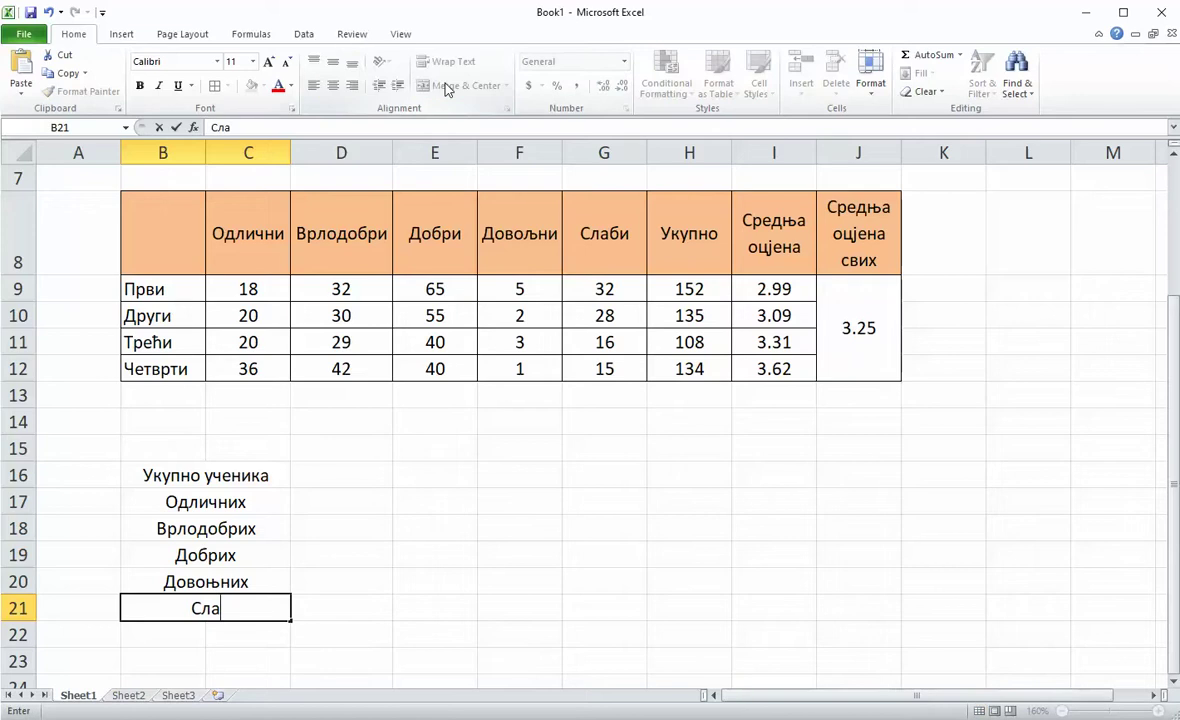
{"action": "type", "text": "бих"}
{"action": "key", "text": "Return"}
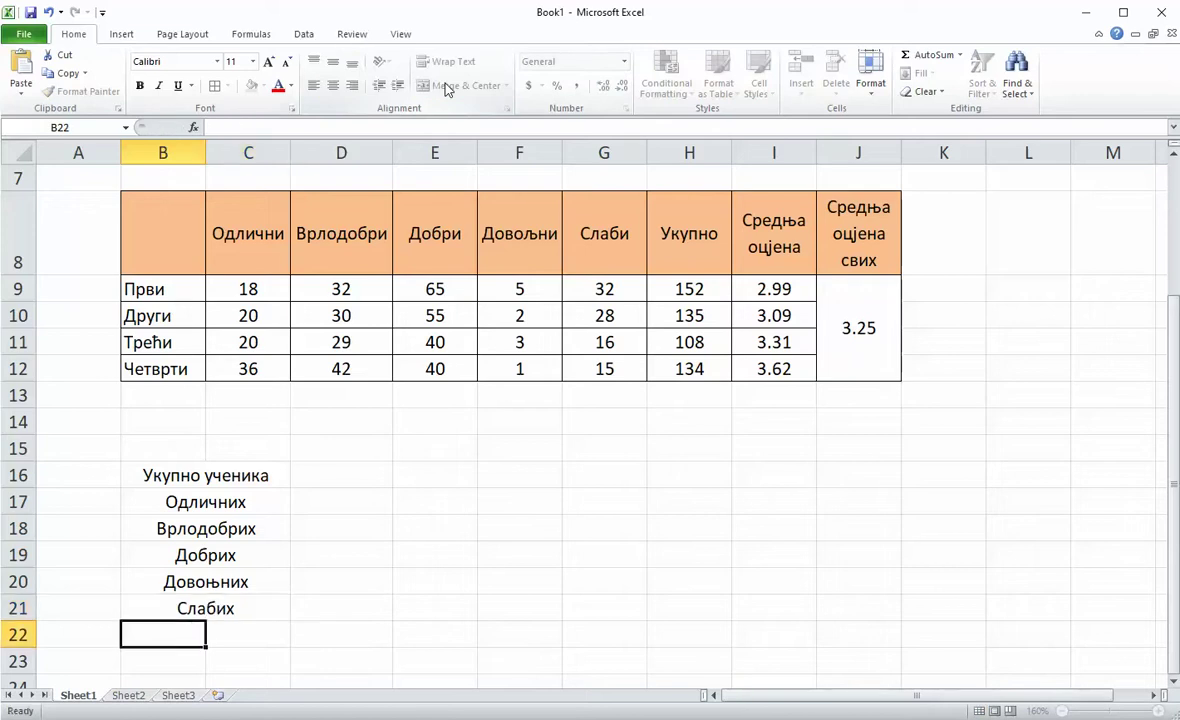
Left-align the row labels from Укупно ученика to Слабих in B16:C21
{"action": "left_click_drag", "start_coordinate": [238, 472], "coordinate": [249, 612]}
{"action": "left_click", "coordinate": [313, 85]}
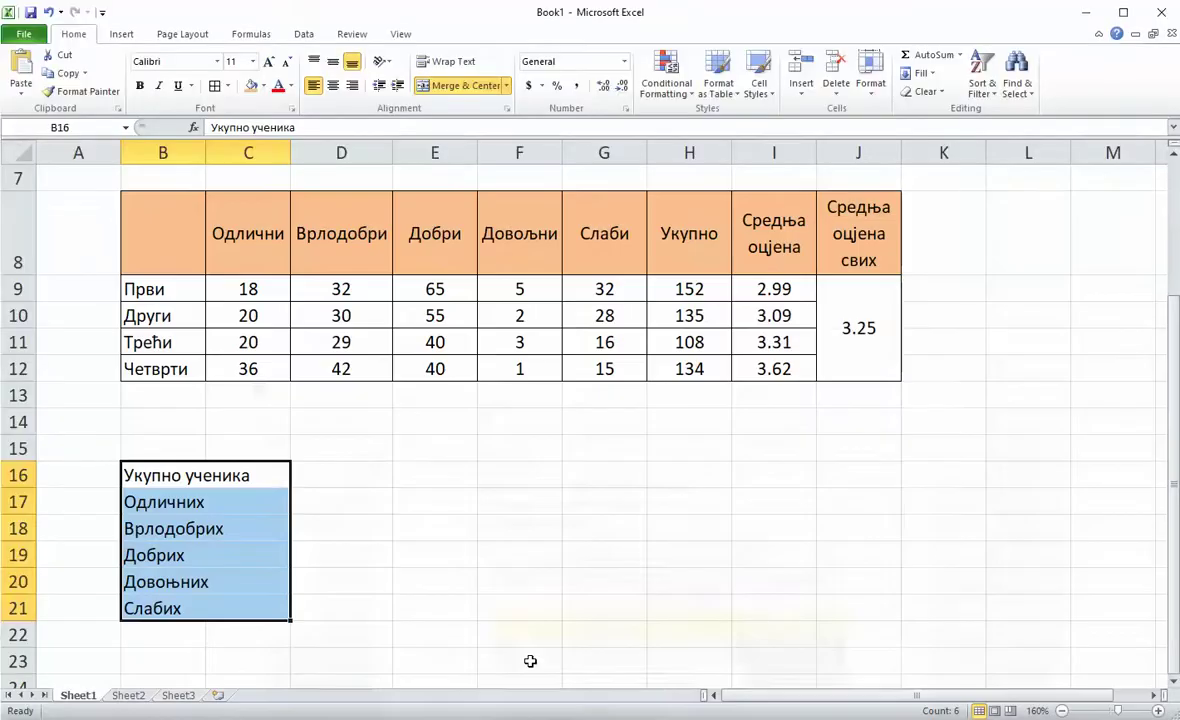
Enter the headings број in D15 and % in E15 and center both horizontally
{"action": "left_click", "coordinate": [382, 452]}
{"action": "type", "text": "Б"}
{"action": "key", "text": "BackSpace"}
{"action": "type", "text": "број"}
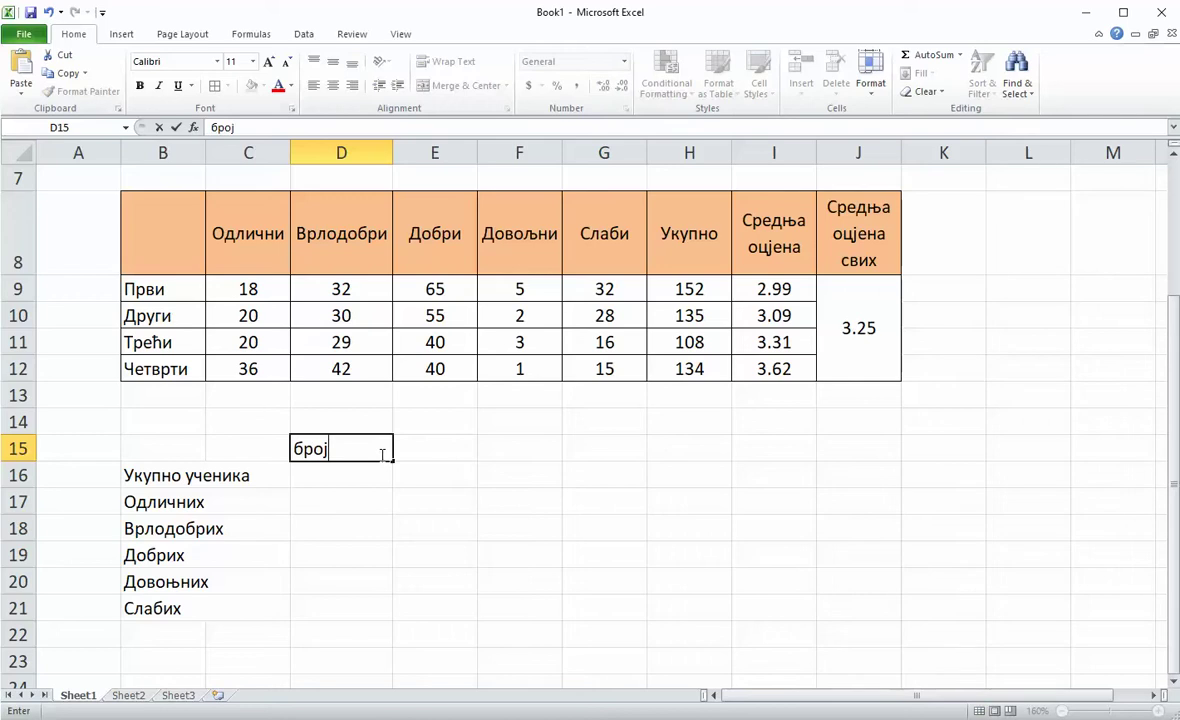
{"action": "key", "text": "Tab"}
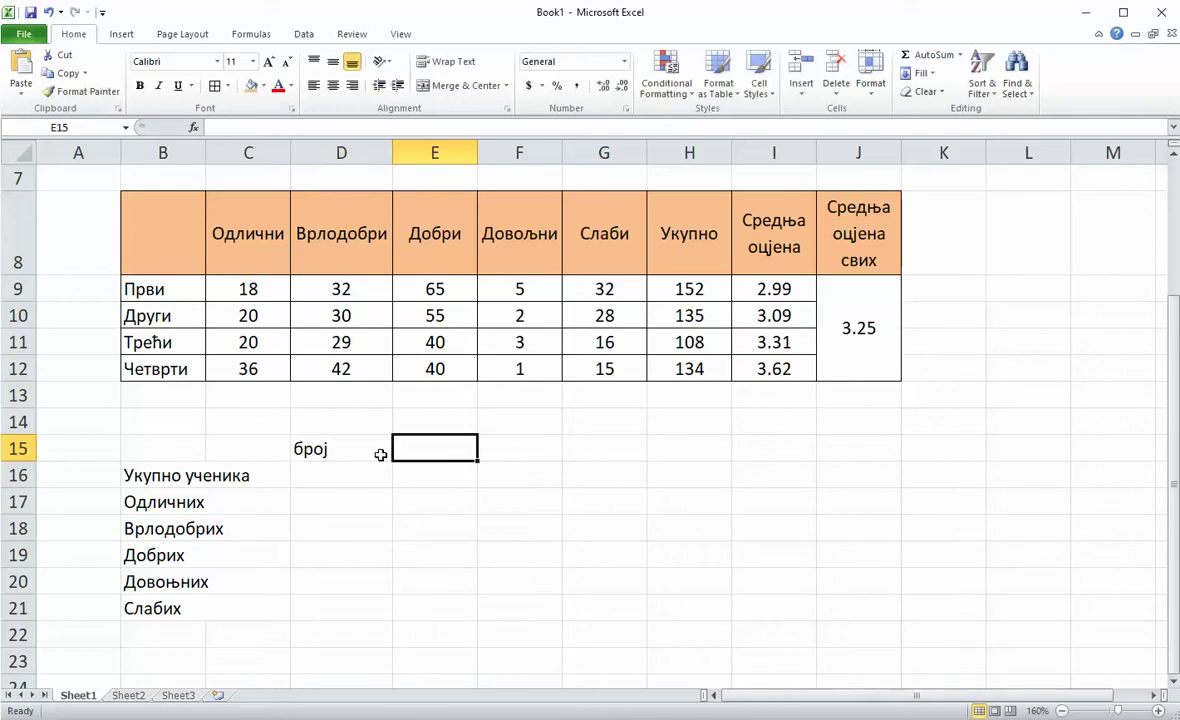
{"action": "type", "text": "%"}
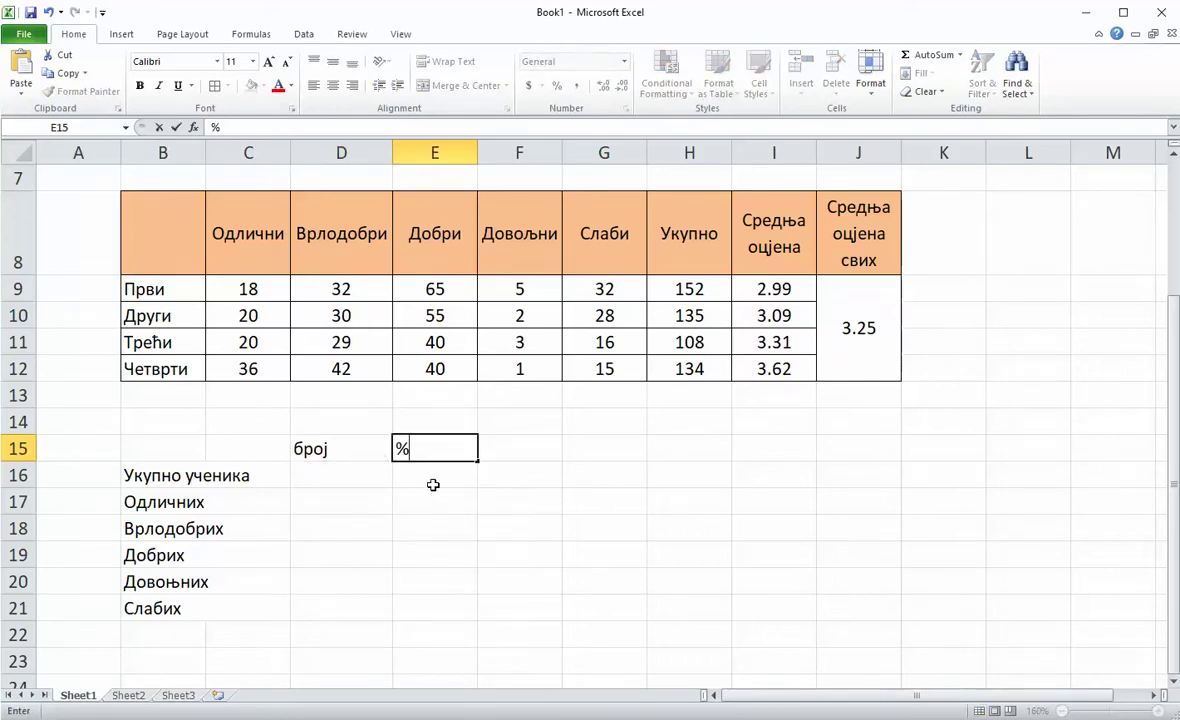
{"action": "left_click", "coordinate": [422, 498]}
{"action": "left_click_drag", "start_coordinate": [345, 451], "coordinate": [403, 448]}
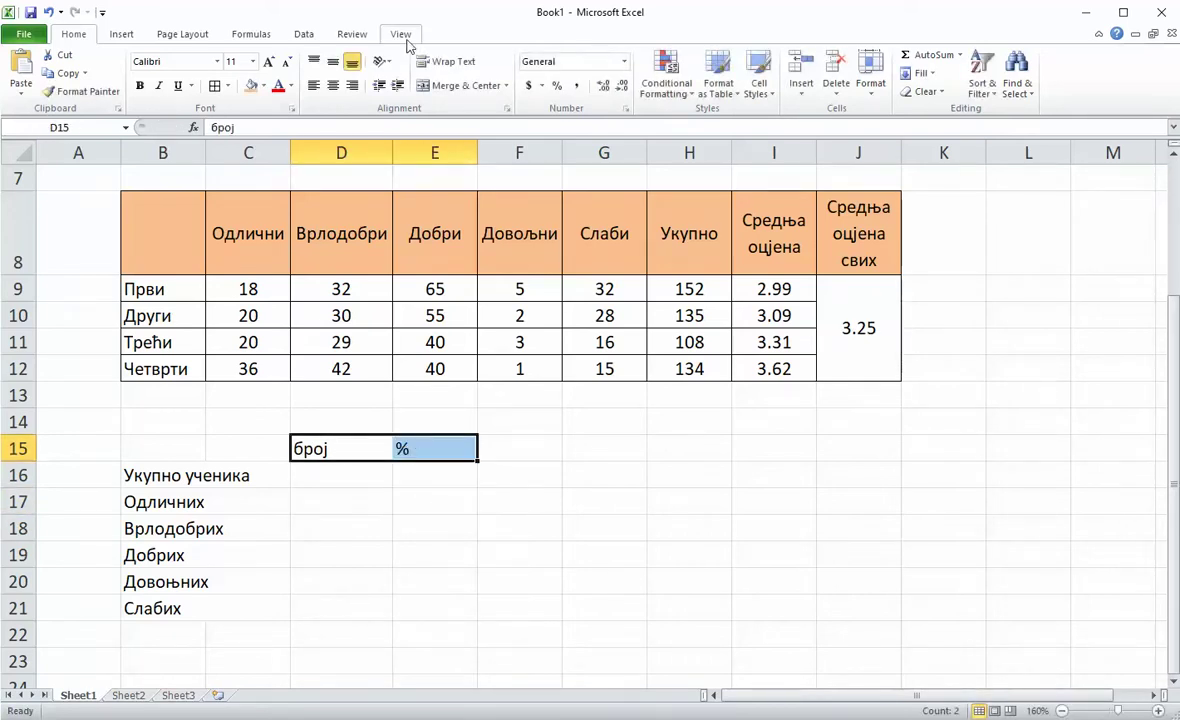
{"action": "left_click", "coordinate": [333, 86]}
{"action": "left_click", "coordinate": [450, 605]}
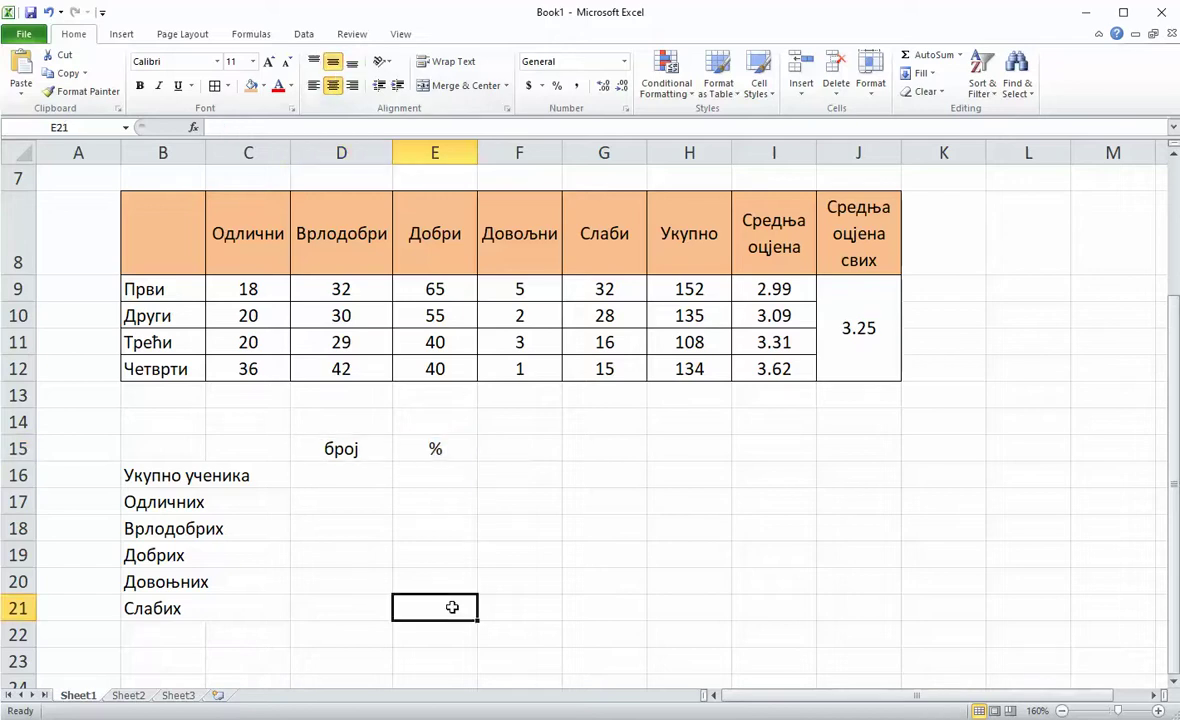
Apply all borders and a light aqua fill to the summary table range B16:E21
{"action": "left_click_drag", "start_coordinate": [205, 470], "coordinate": [416, 611]}
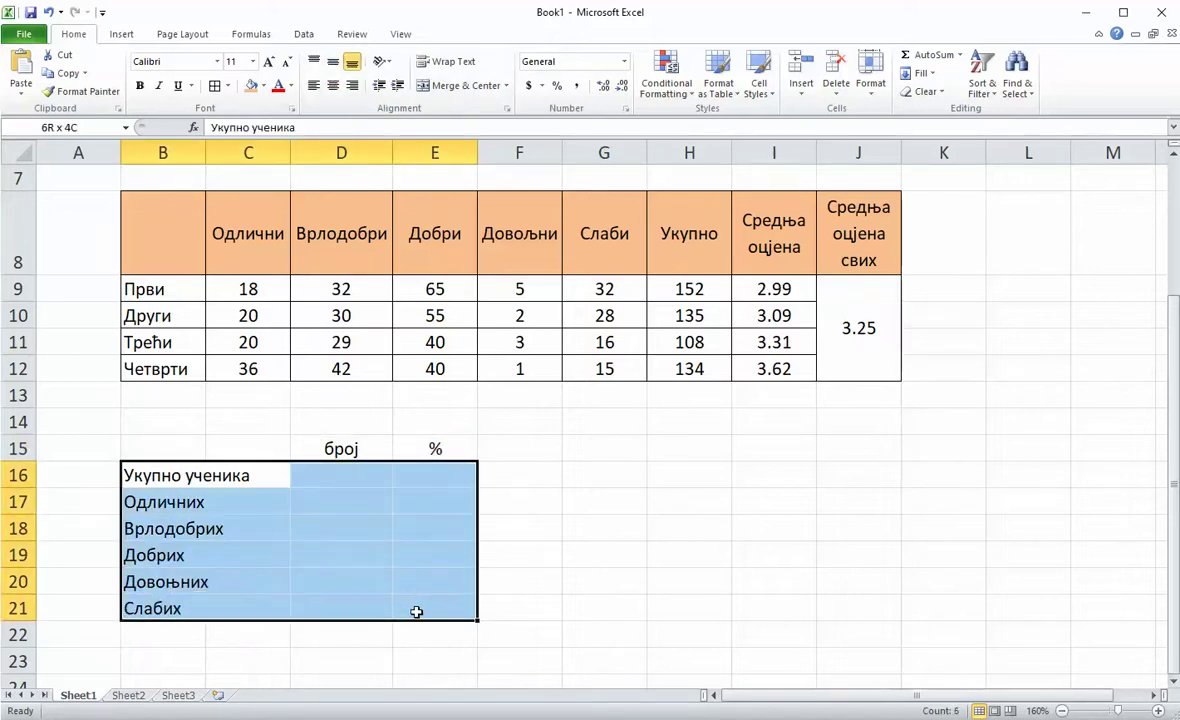
{"action": "left_click", "coordinate": [213, 87]}
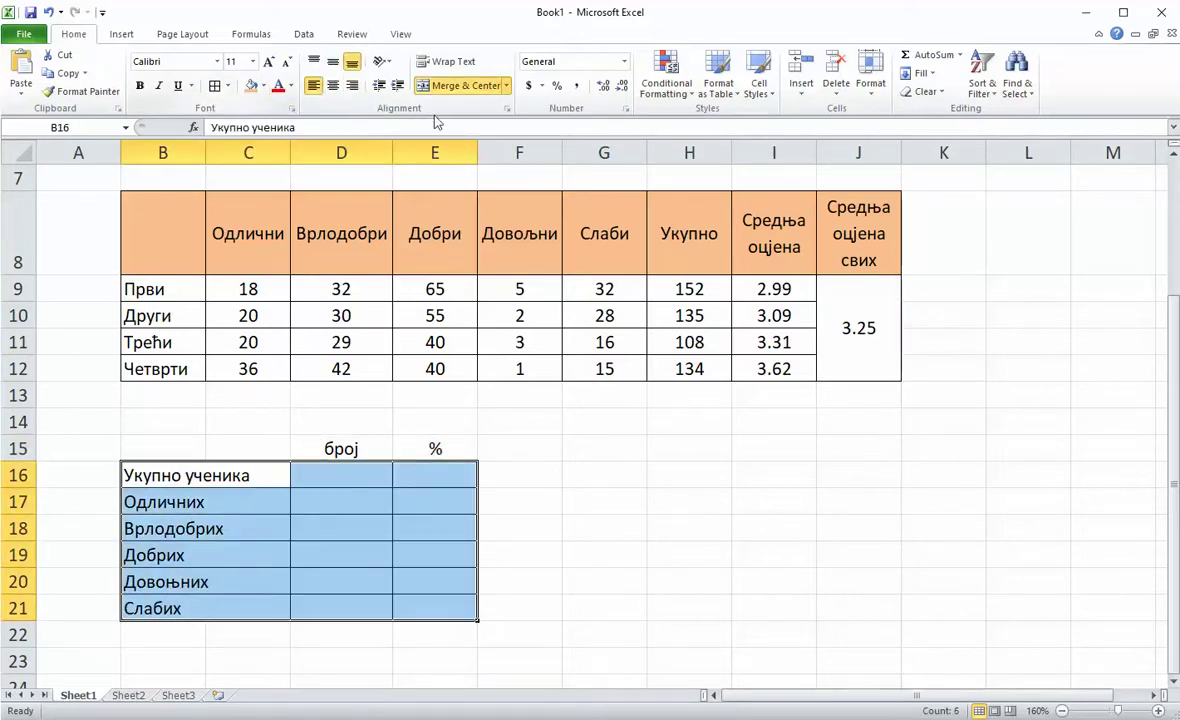
{"action": "left_click", "coordinate": [262, 88]}
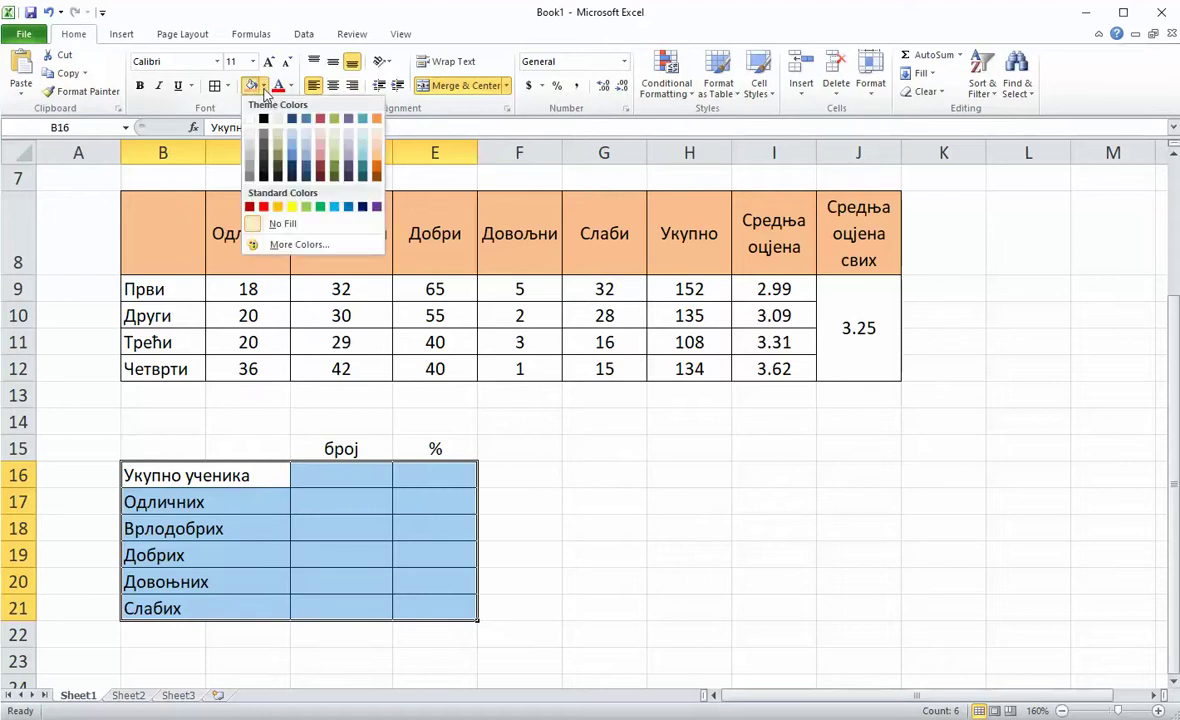
{"action": "left_click", "coordinate": [364, 152]}
{"action": "left_click", "coordinate": [584, 502]}
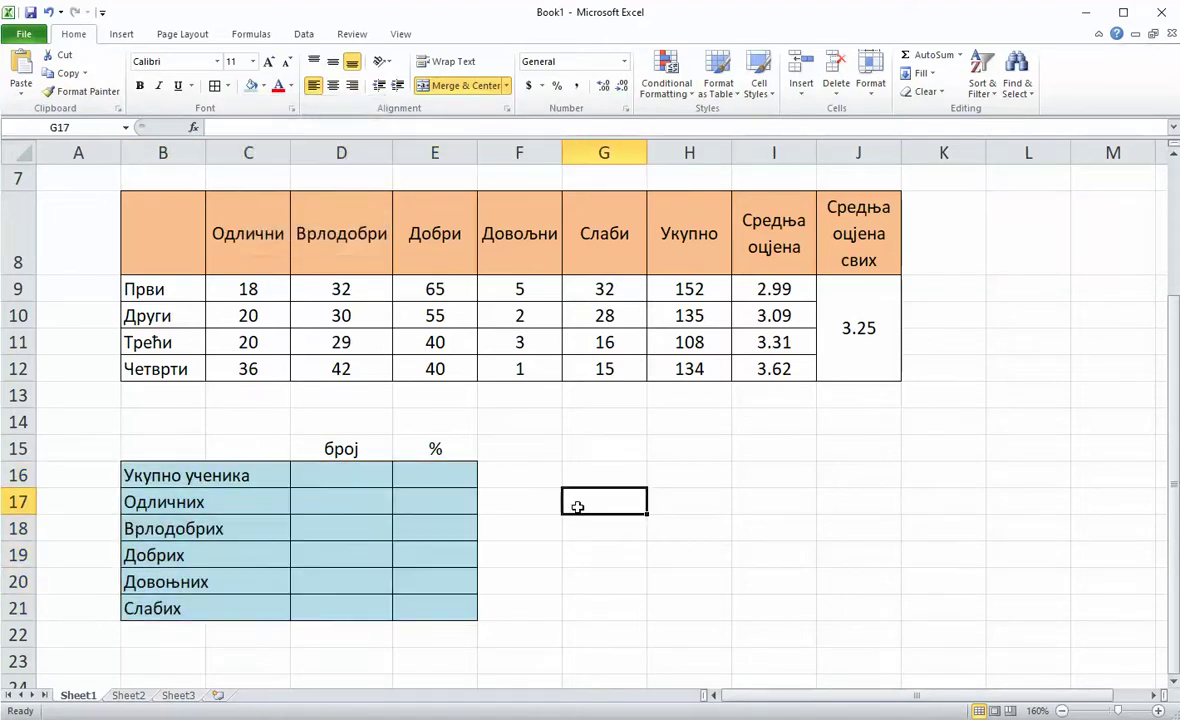
Insert a SUM function in D16 that adds the Укупно column values H9:H12
{"action": "left_click", "coordinate": [364, 480]}
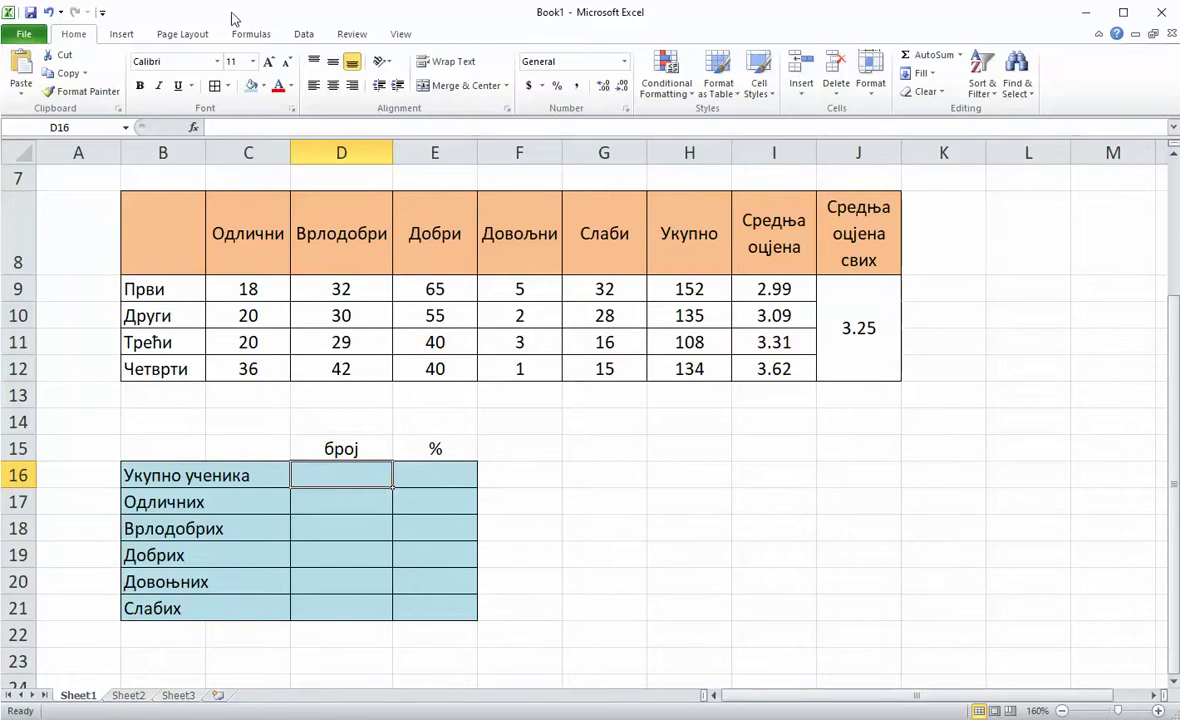
{"action": "left_click", "coordinate": [194, 130]}
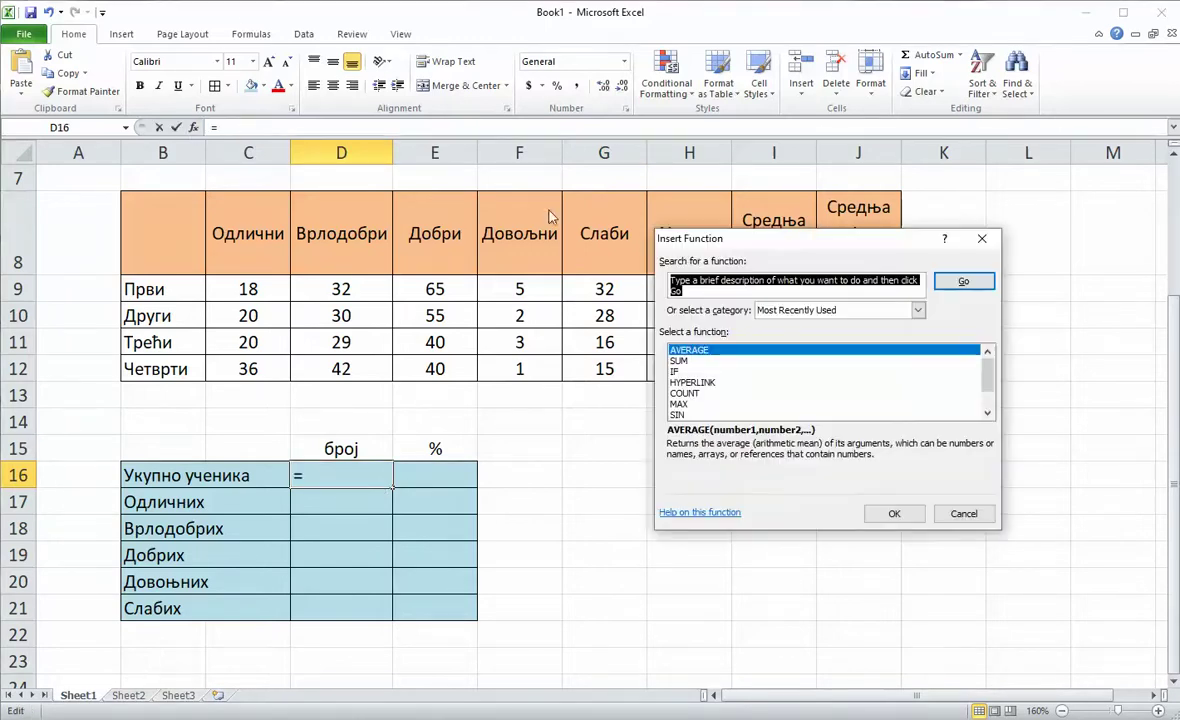
{"action": "left_click", "coordinate": [688, 360]}
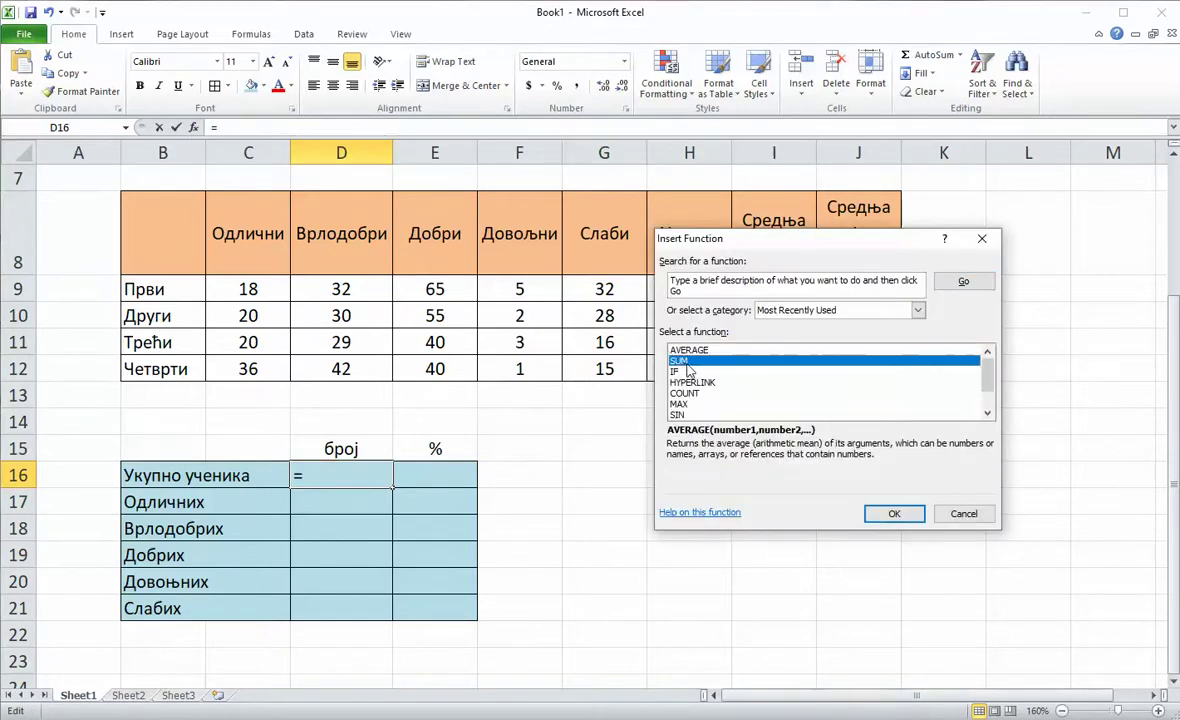
{"action": "left_click", "coordinate": [894, 514]}
{"action": "left_click_drag", "start_coordinate": [838, 262], "coordinate": [819, 429]}
{"action": "left_click_drag", "start_coordinate": [682, 291], "coordinate": [706, 366]}
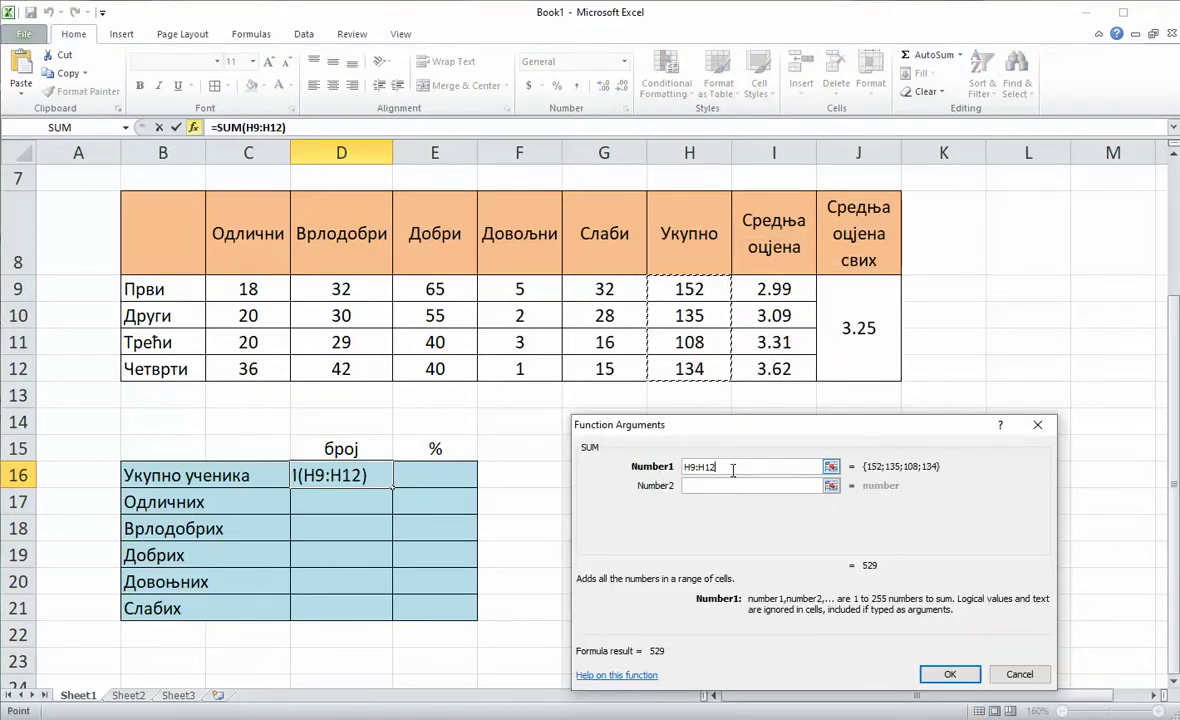
{"action": "left_click", "coordinate": [946, 673]}
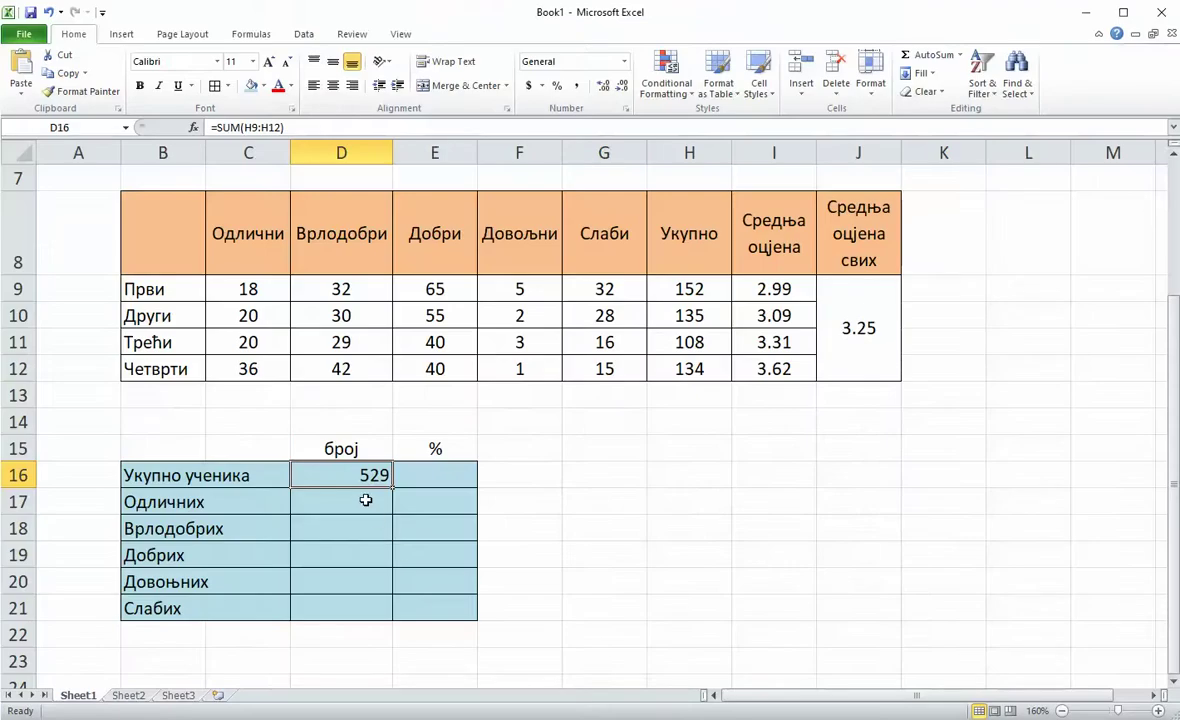
Insert a SUM function in D17 that adds the Одлични column values C9:C12
{"action": "left_click", "coordinate": [366, 500]}
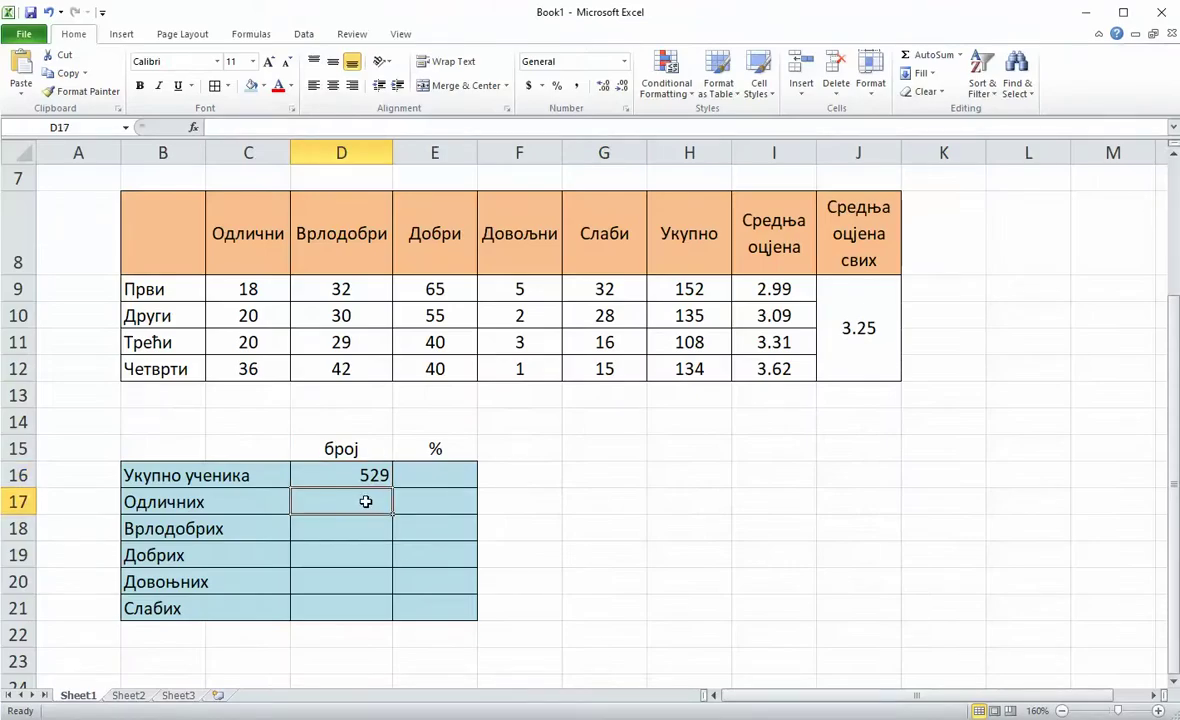
{"action": "left_click", "coordinate": [194, 127]}
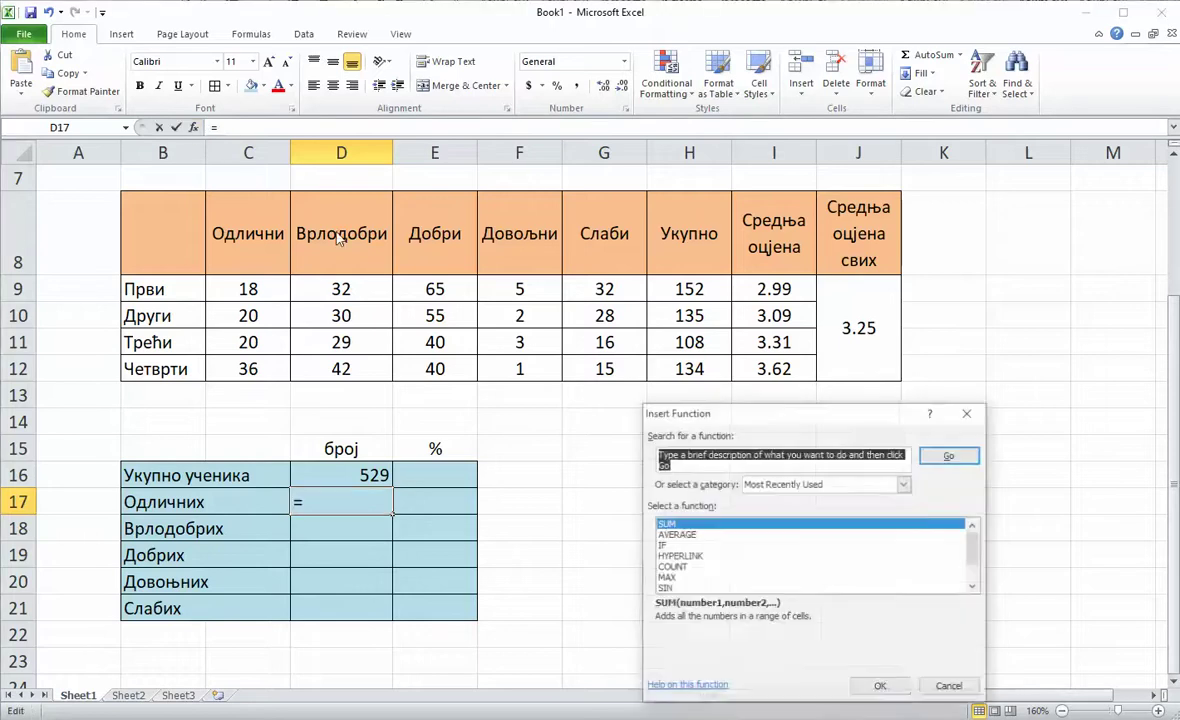
{"action": "left_click", "coordinate": [873, 688]}
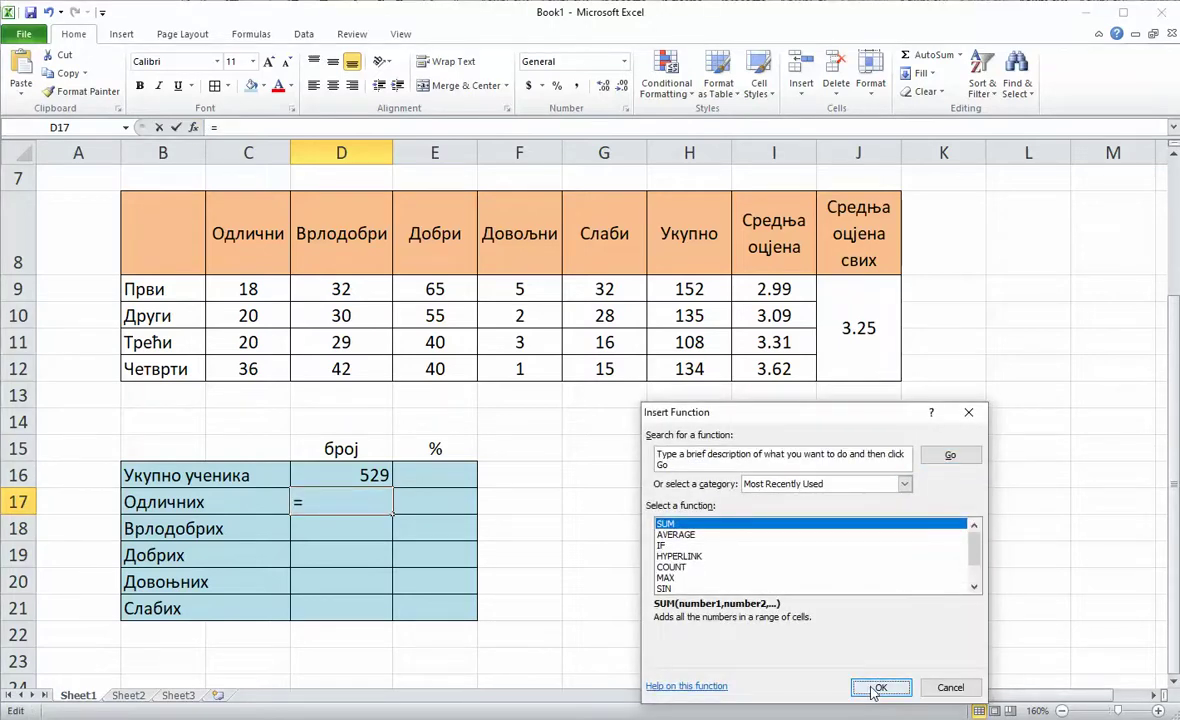
{"action": "left_click", "coordinate": [876, 688]}
{"action": "left_click_drag", "start_coordinate": [257, 289], "coordinate": [248, 369]}
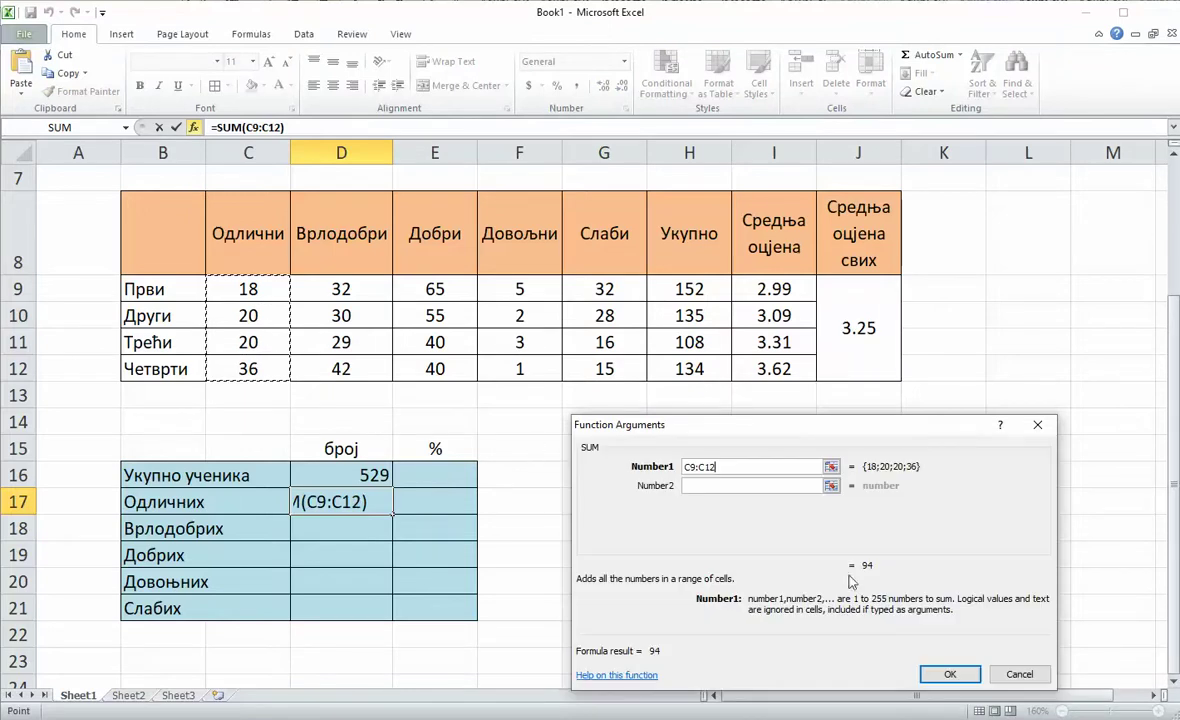
{"action": "left_click", "coordinate": [951, 676]}
Insert a SUM function in D18 that adds the Врлодобри column values D9:D12
{"action": "left_click", "coordinate": [371, 531]}
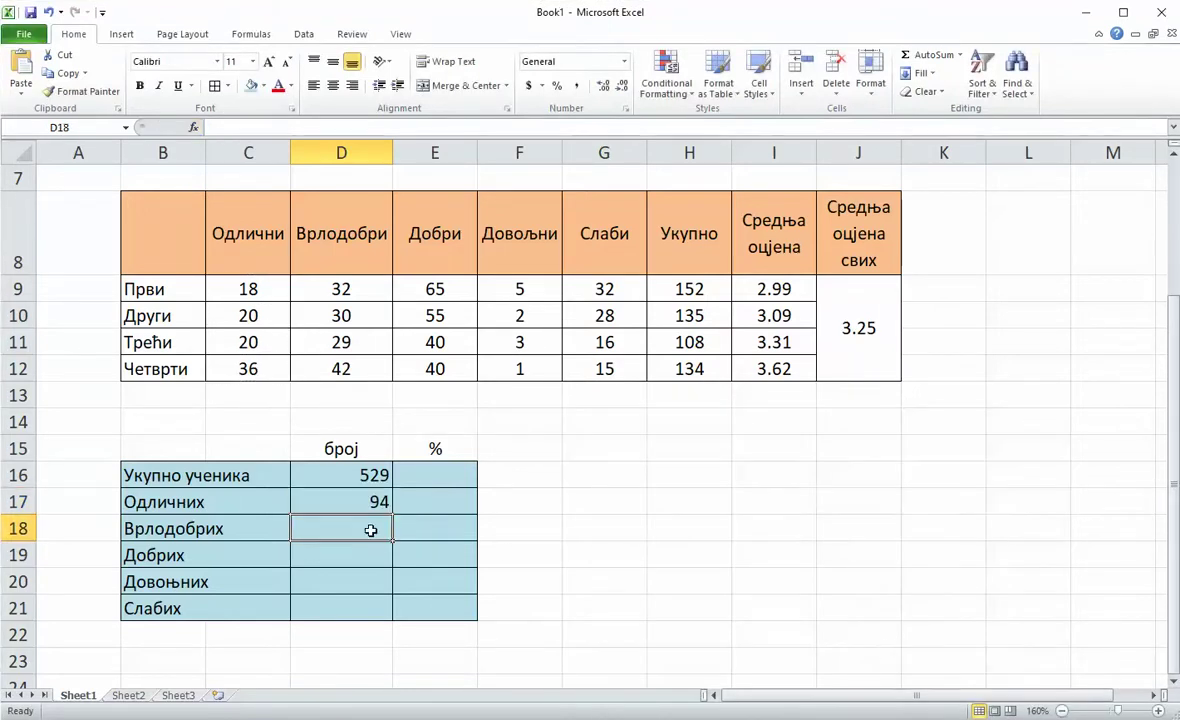
{"action": "left_click", "coordinate": [194, 129]}
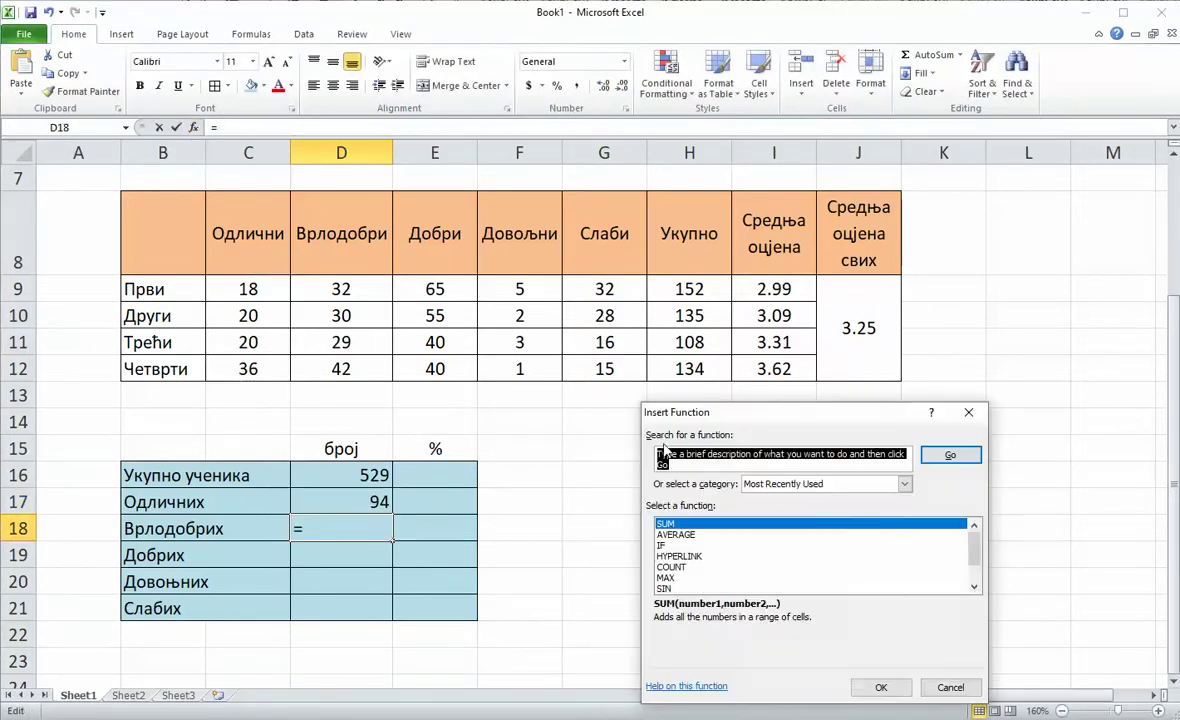
{"action": "left_click", "coordinate": [881, 687]}
{"action": "left_click_drag", "start_coordinate": [311, 288], "coordinate": [308, 369]}
{"action": "left_click", "coordinate": [952, 680]}
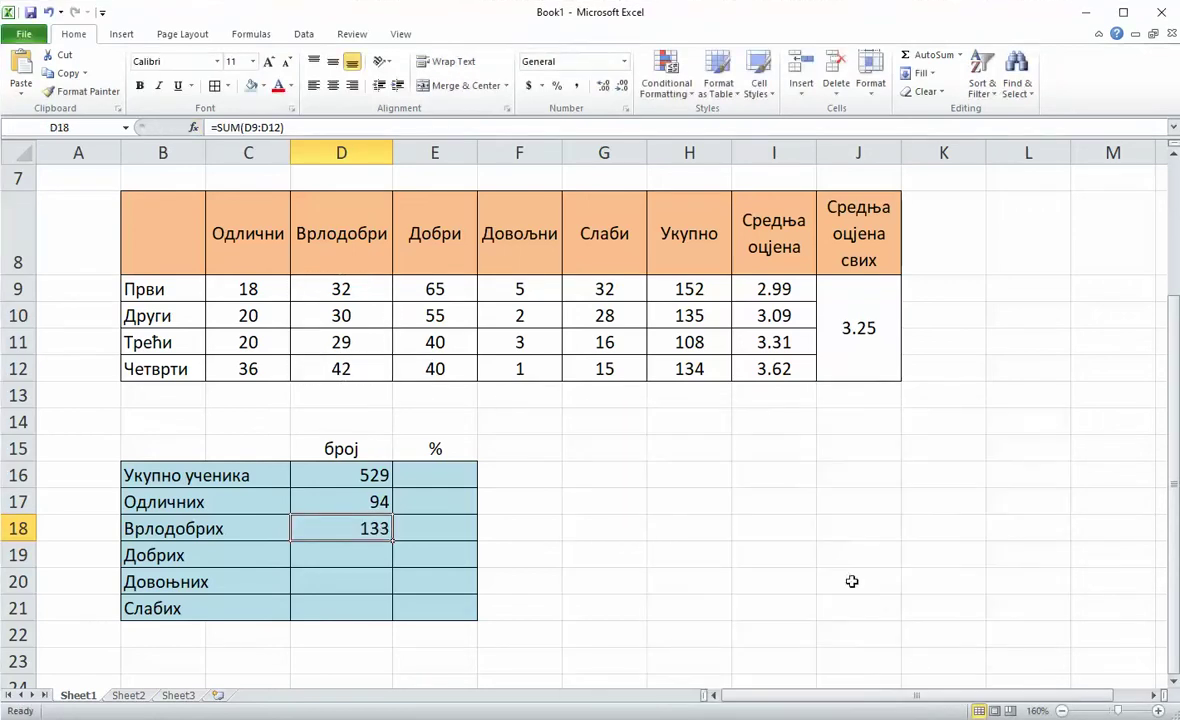
Insert a SUM function in D19 that adds the Добри column values E9:E12
{"action": "key", "text": "Return"}
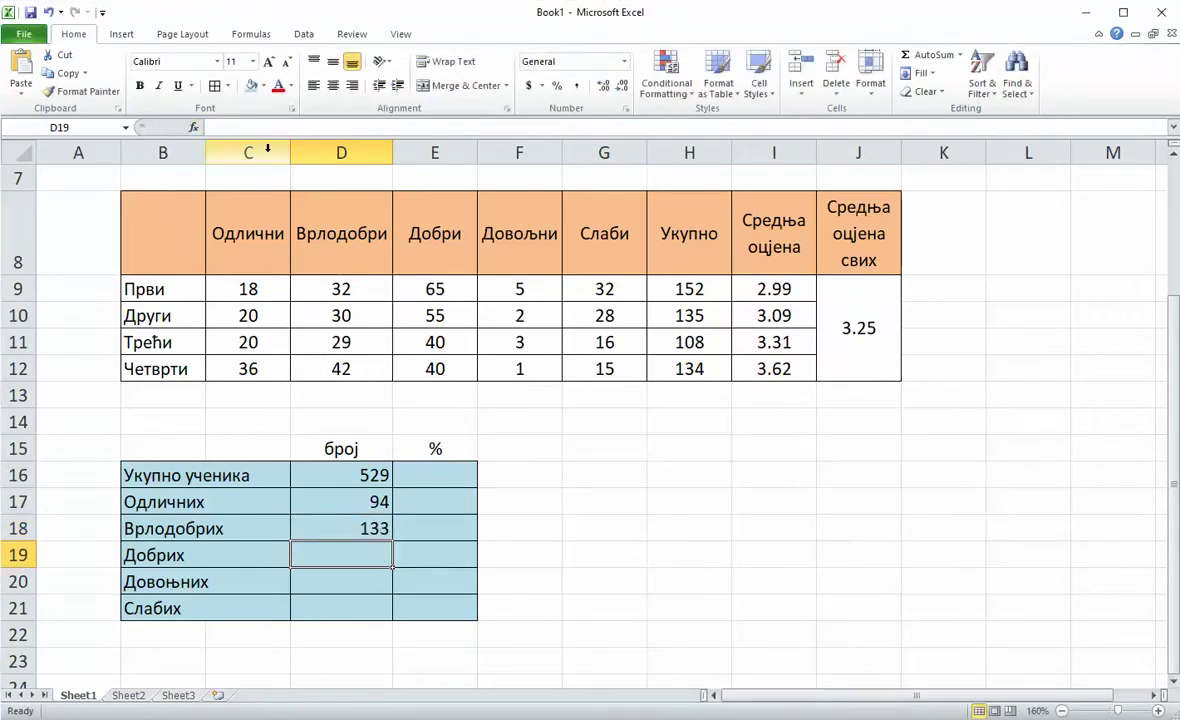
{"action": "left_click", "coordinate": [192, 127]}
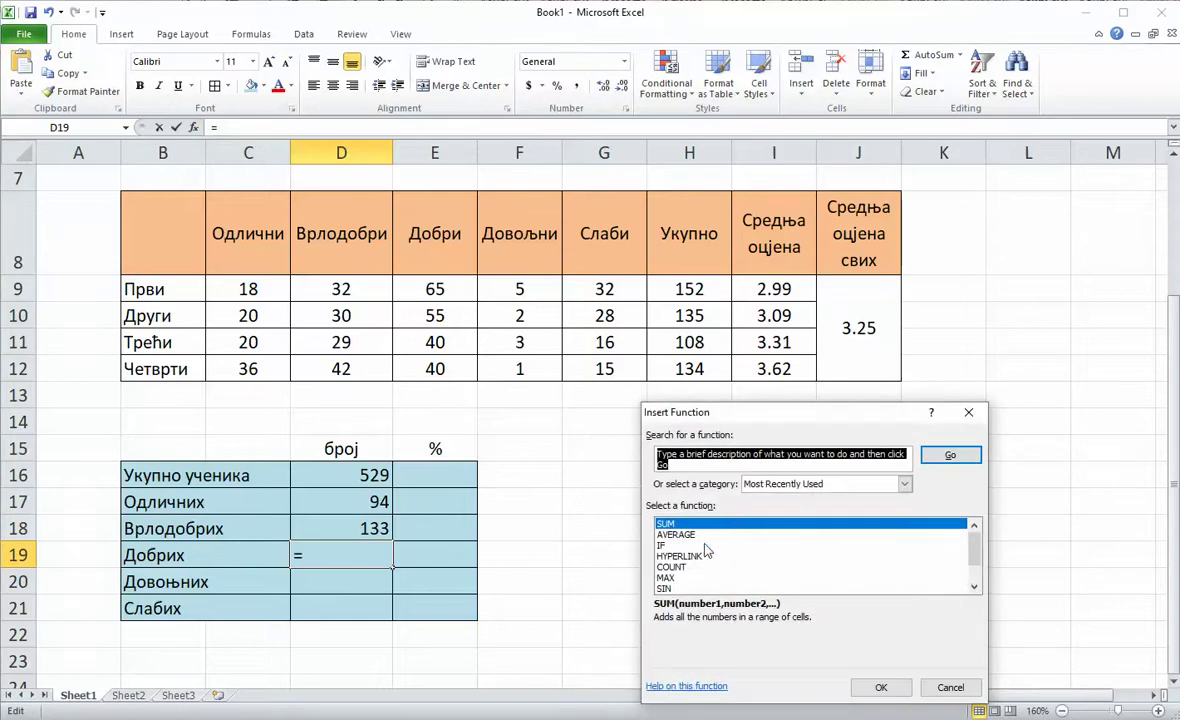
{"action": "left_click", "coordinate": [870, 685]}
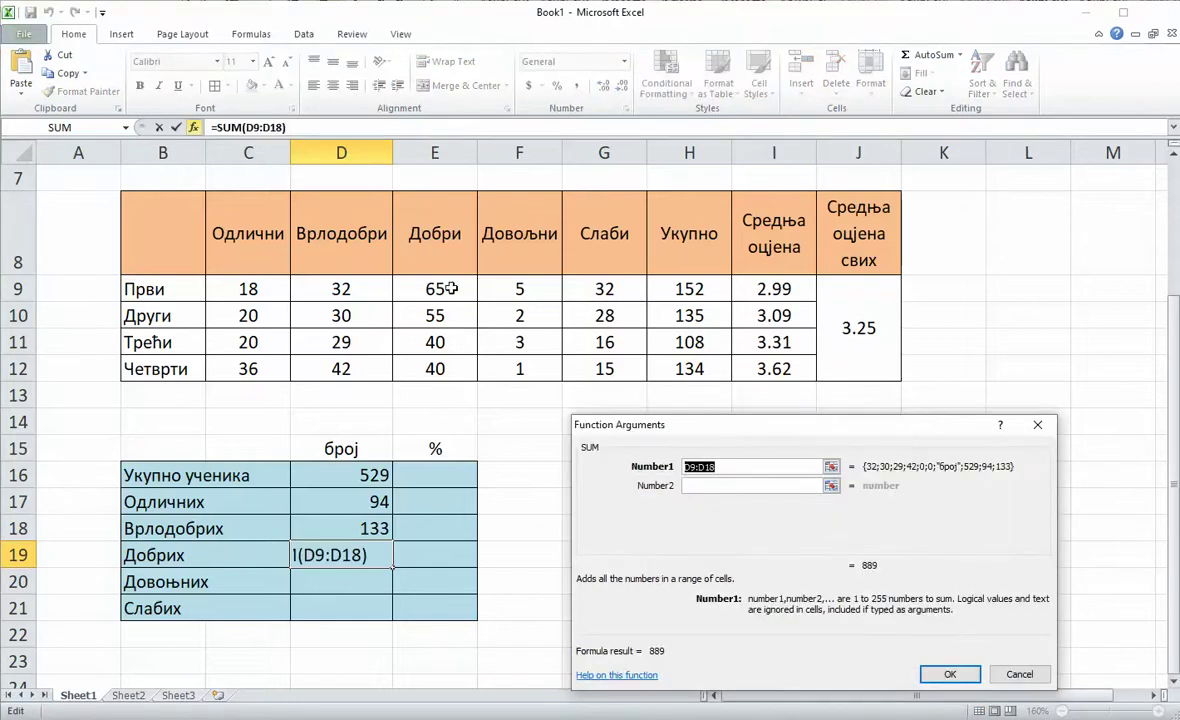
{"action": "left_click_drag", "start_coordinate": [445, 290], "coordinate": [440, 357]}
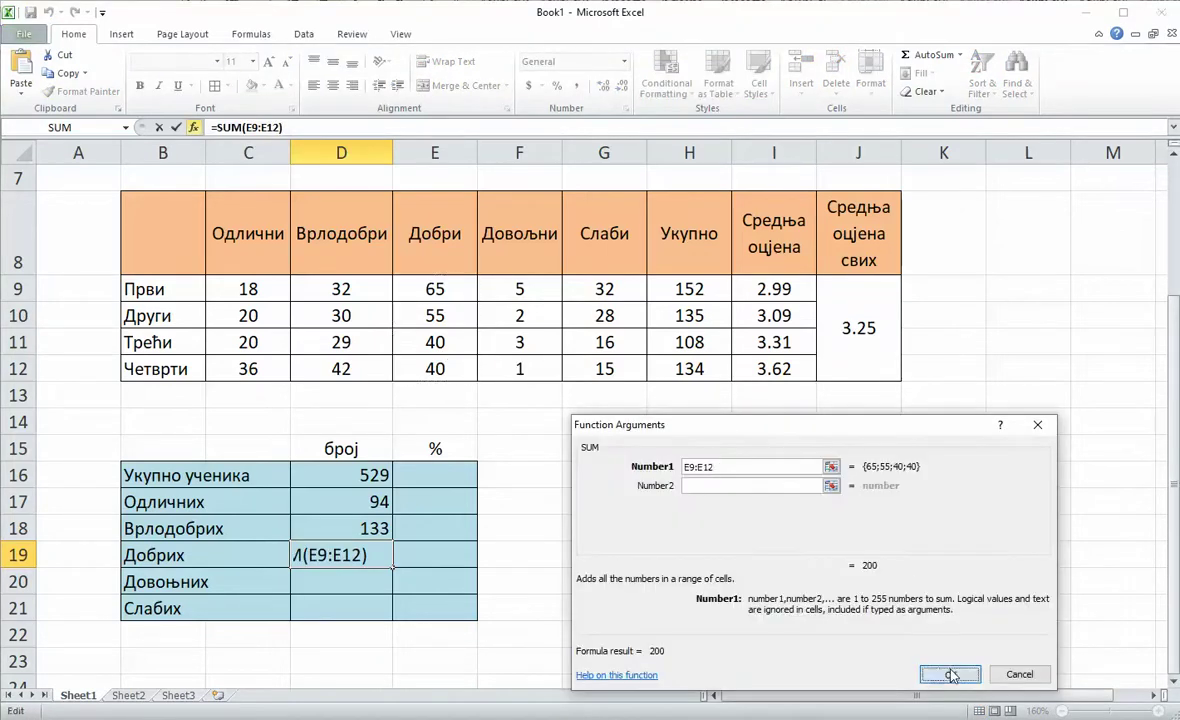
{"action": "left_click", "coordinate": [954, 672]}
Insert a SUM function in D20 that adds the Довољни column values F9:F12
{"action": "left_click", "coordinate": [385, 580]}
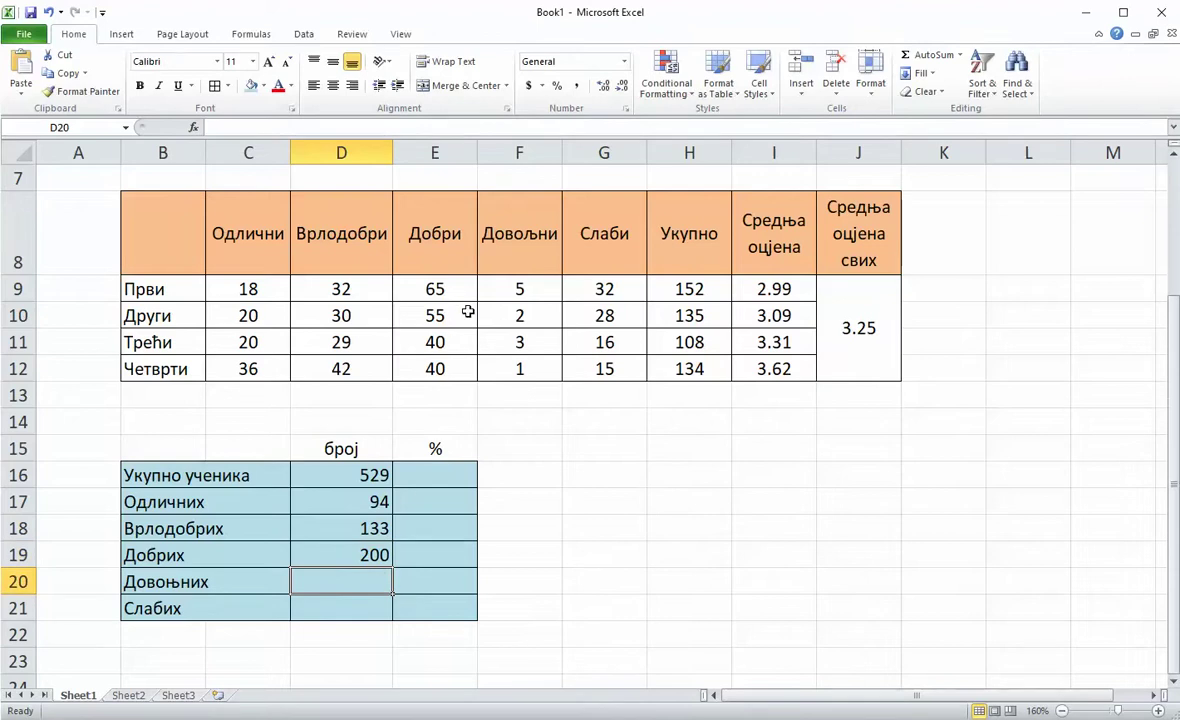
{"action": "left_click", "coordinate": [193, 127]}
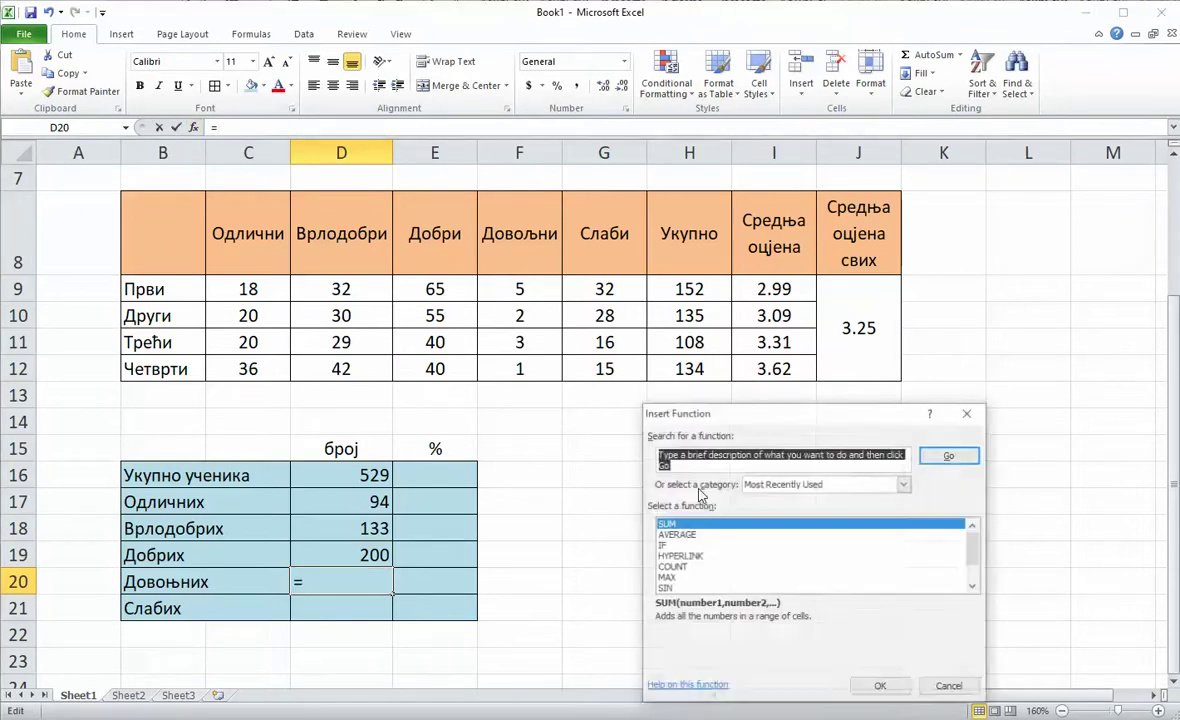
{"action": "left_click", "coordinate": [864, 681]}
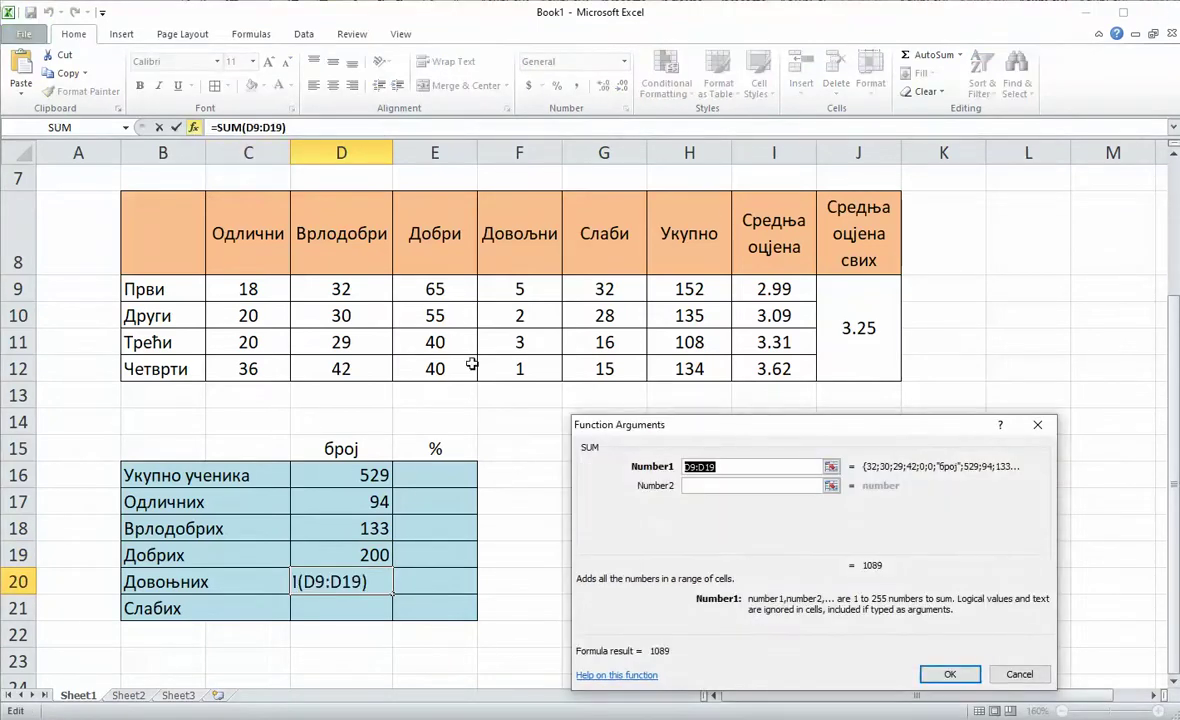
{"action": "left_click_drag", "start_coordinate": [519, 288], "coordinate": [522, 368]}
{"action": "left_click", "coordinate": [948, 673]}
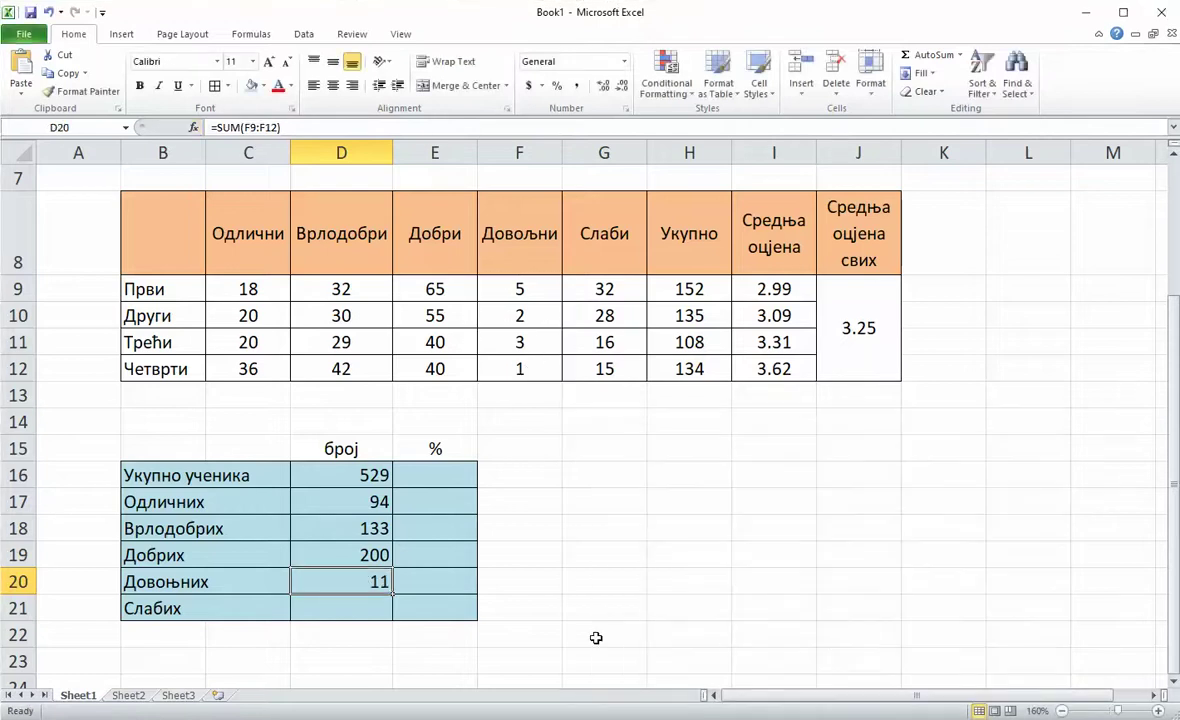
Insert a SUM function in D21 that adds the Слаби column values G9:G12
{"action": "left_click", "coordinate": [350, 607]}
{"action": "left_click", "coordinate": [194, 128]}
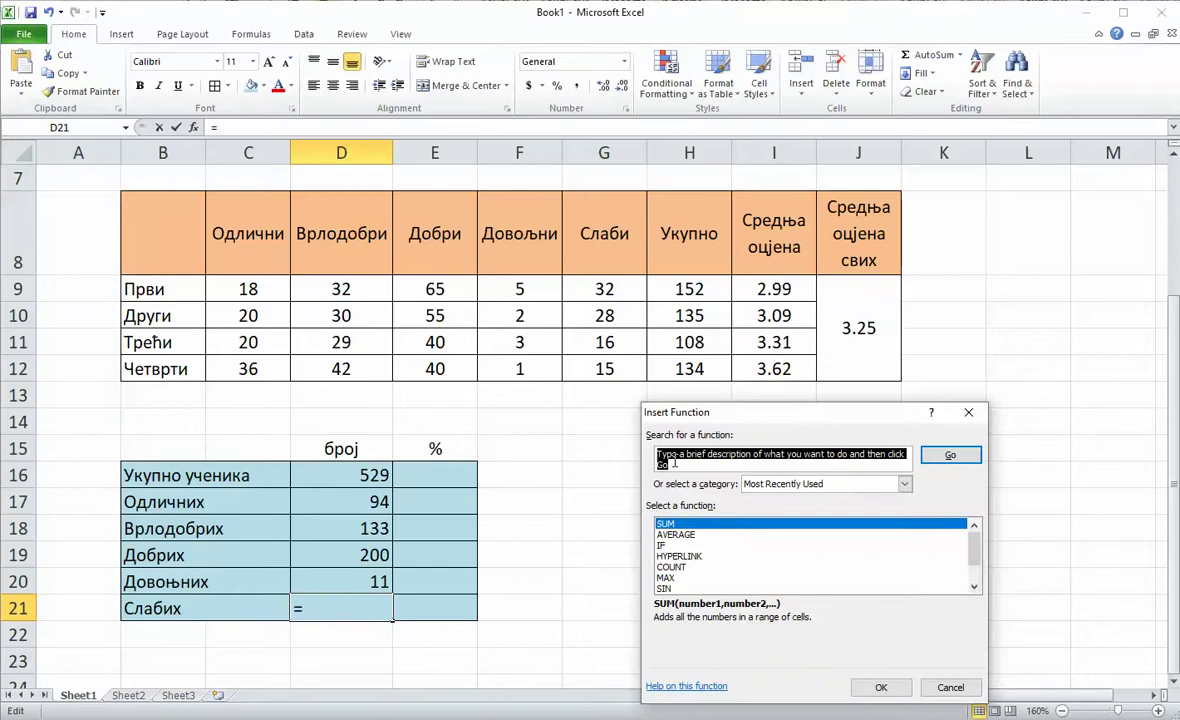
{"action": "left_click", "coordinate": [877, 686]}
{"action": "left_click_drag", "start_coordinate": [612, 289], "coordinate": [612, 368]}
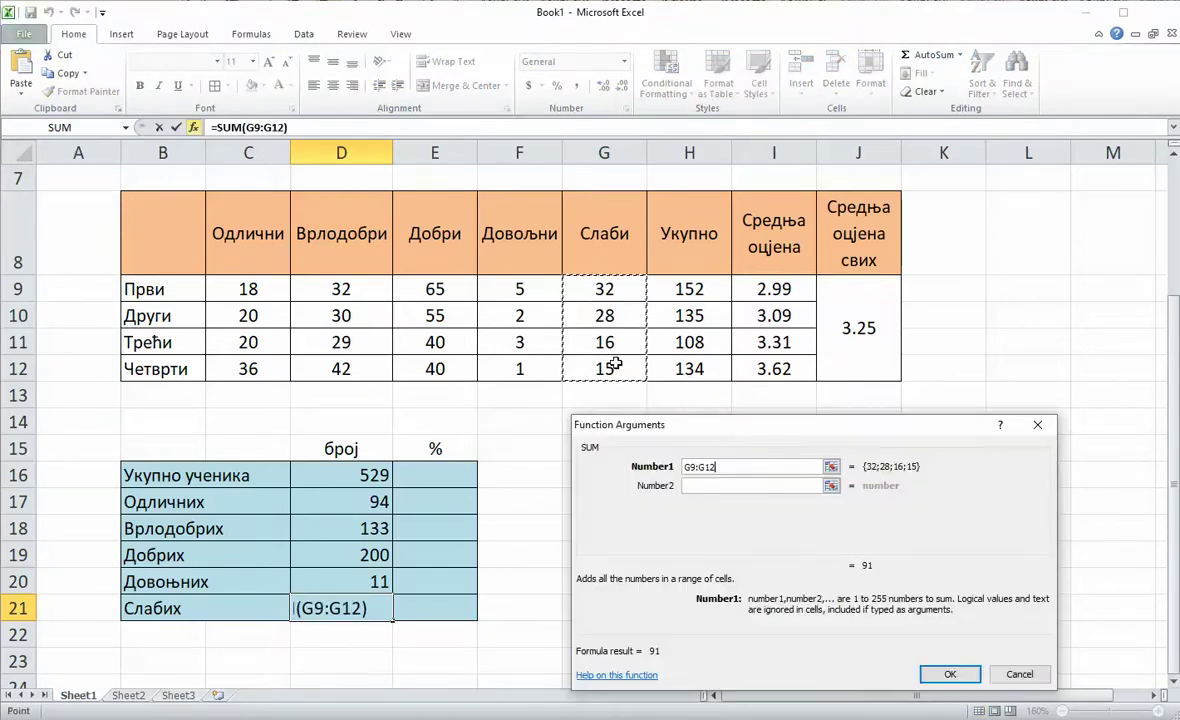
{"action": "left_click", "coordinate": [950, 674]}
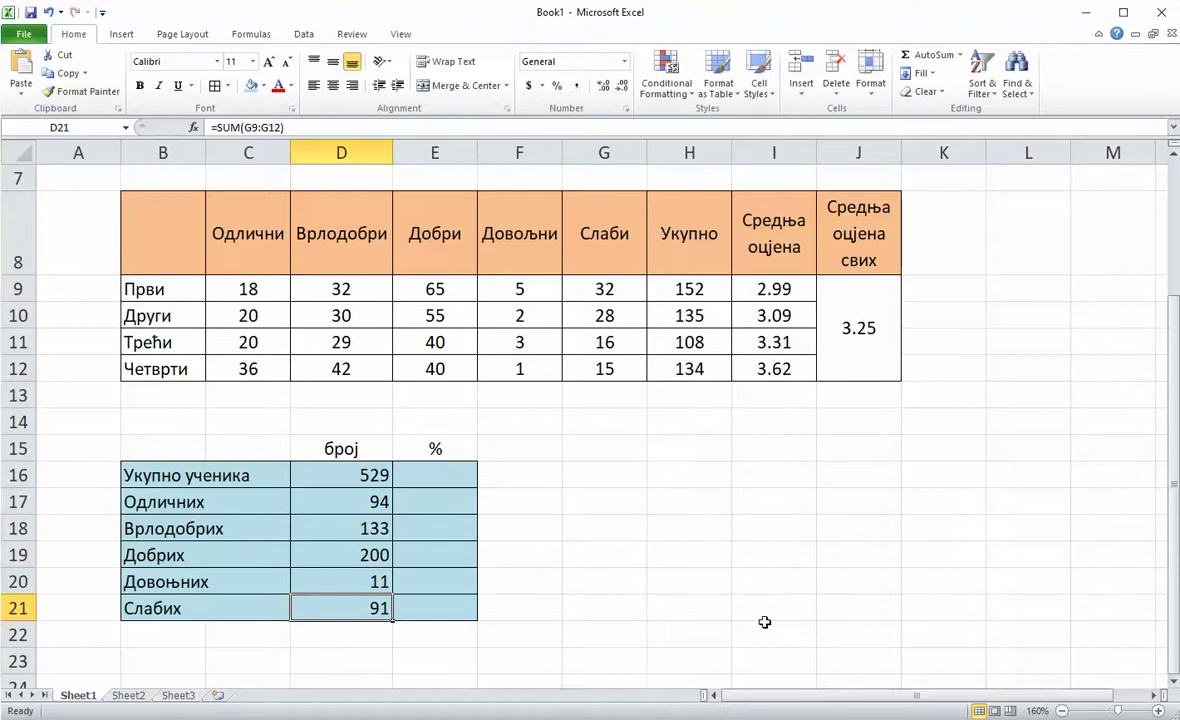
Enter the percentage formula =D17*100/$D$16 in E17, with an absolute reference to the total number of students
{"action": "left_click", "coordinate": [422, 503]}
{"action": "scroll", "coordinate": [453, 521], "scroll_direction": "up", "scroll_amount": 3, "text": "ctrl"}
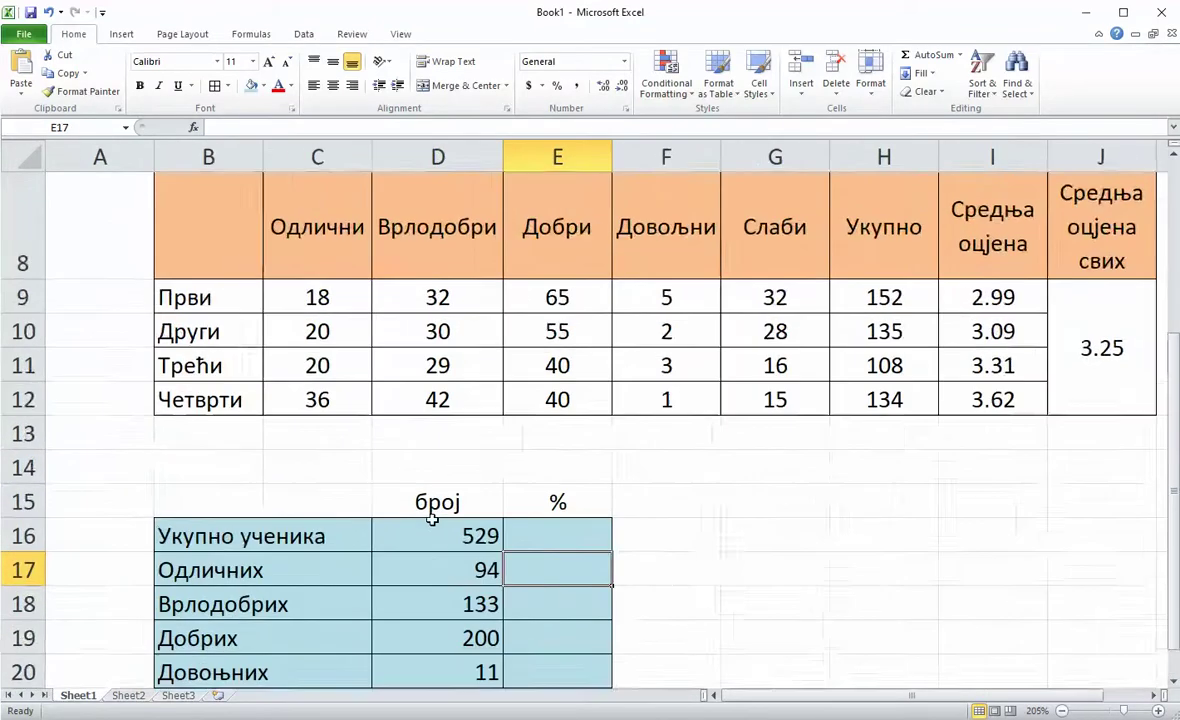
{"action": "type", "text": "="}
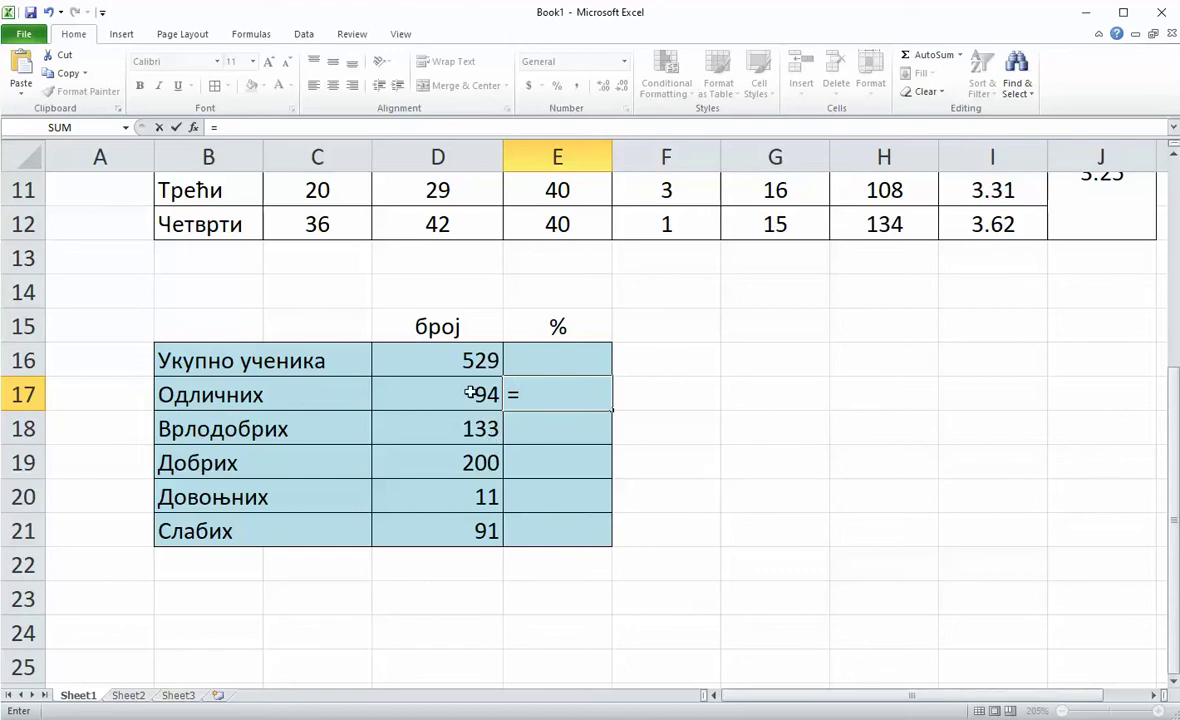
{"action": "left_click", "coordinate": [470, 394]}
{"action": "type", "text": "*"}
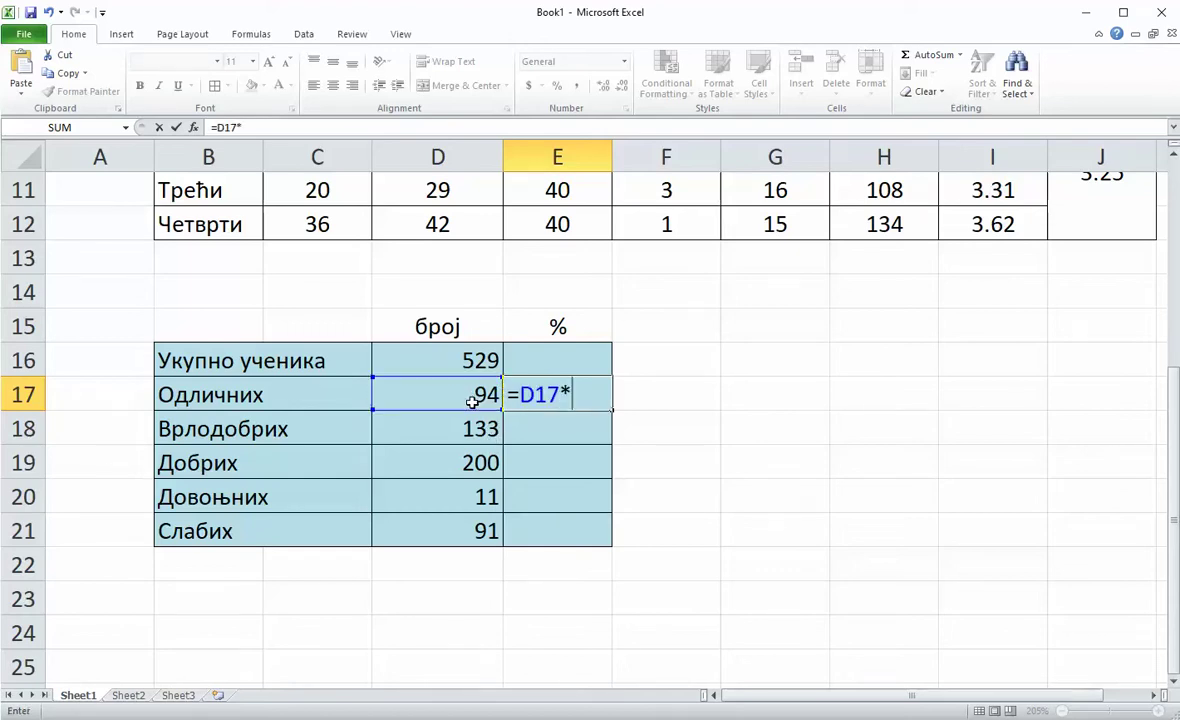
{"action": "type", "text": "100/"}
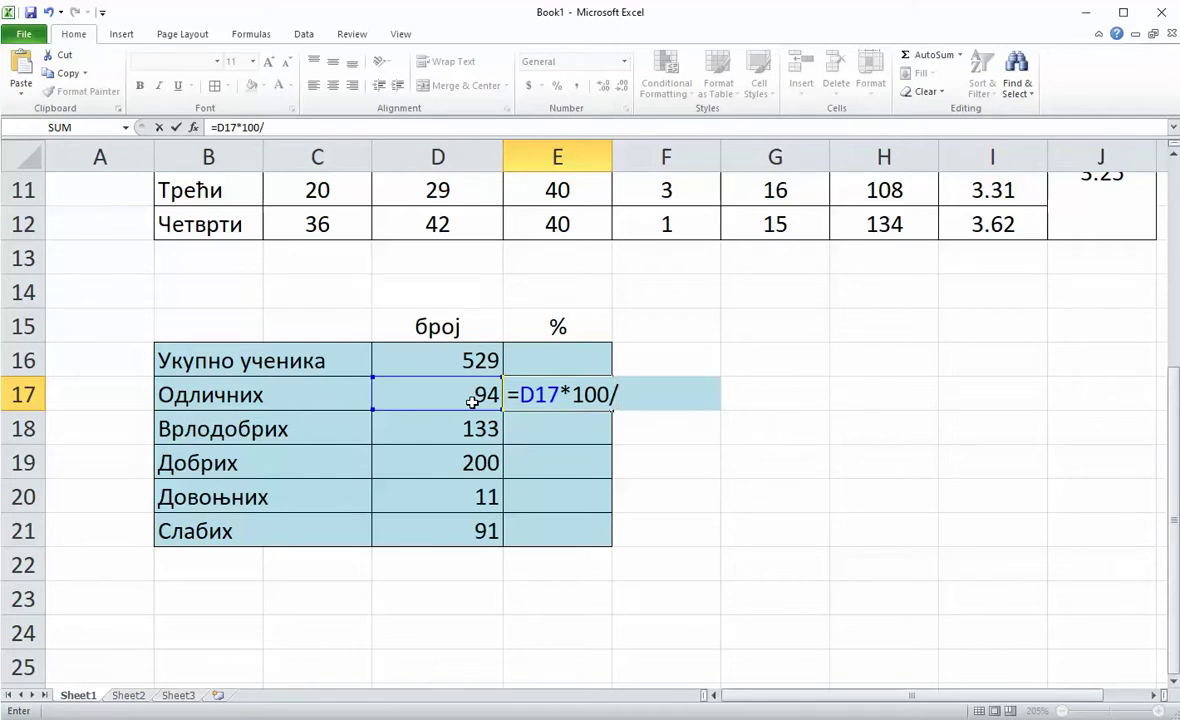
{"action": "left_click", "coordinate": [440, 360]}
{"action": "key", "text": "F4"}
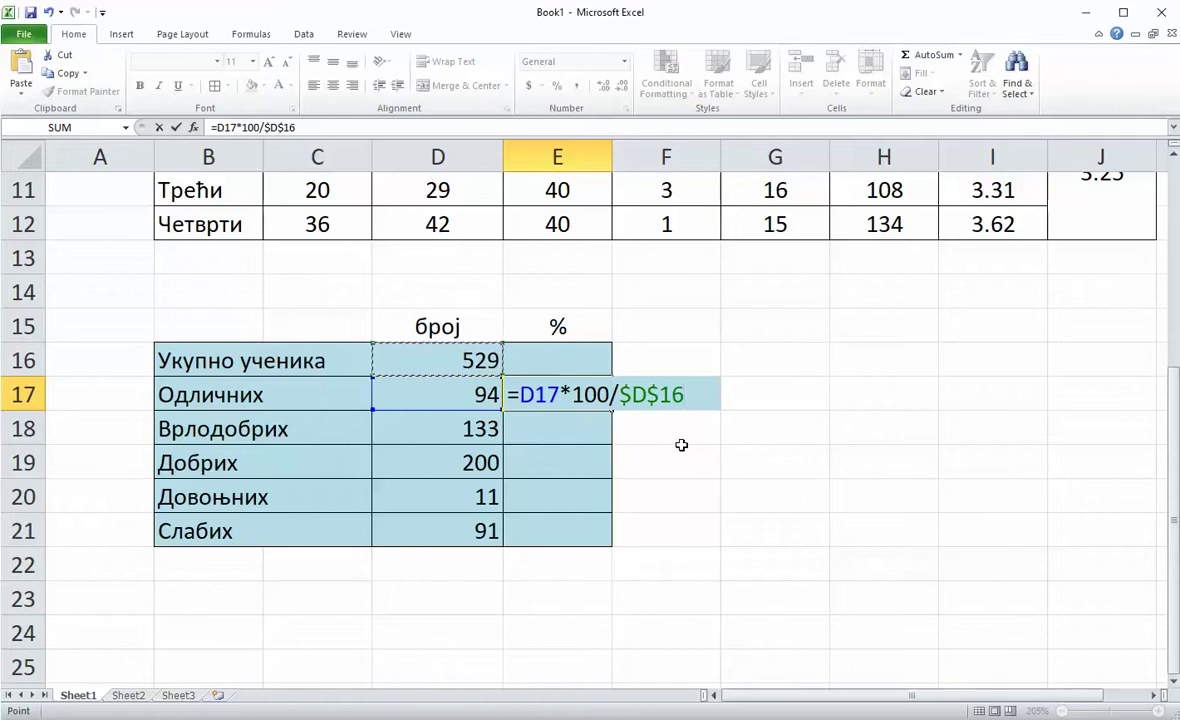
{"action": "key", "text": "Return"}
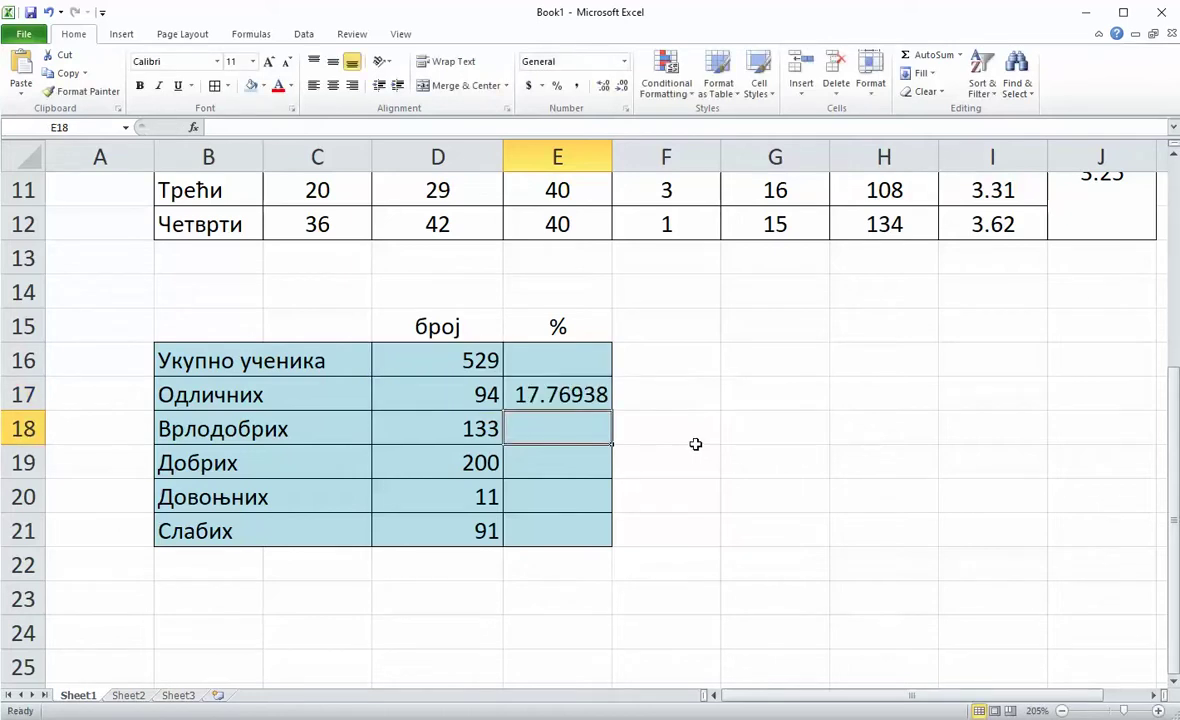
Reduce the percentage in E17 to two decimal places and fill its formula down to E21
{"action": "left_click", "coordinate": [535, 395]}
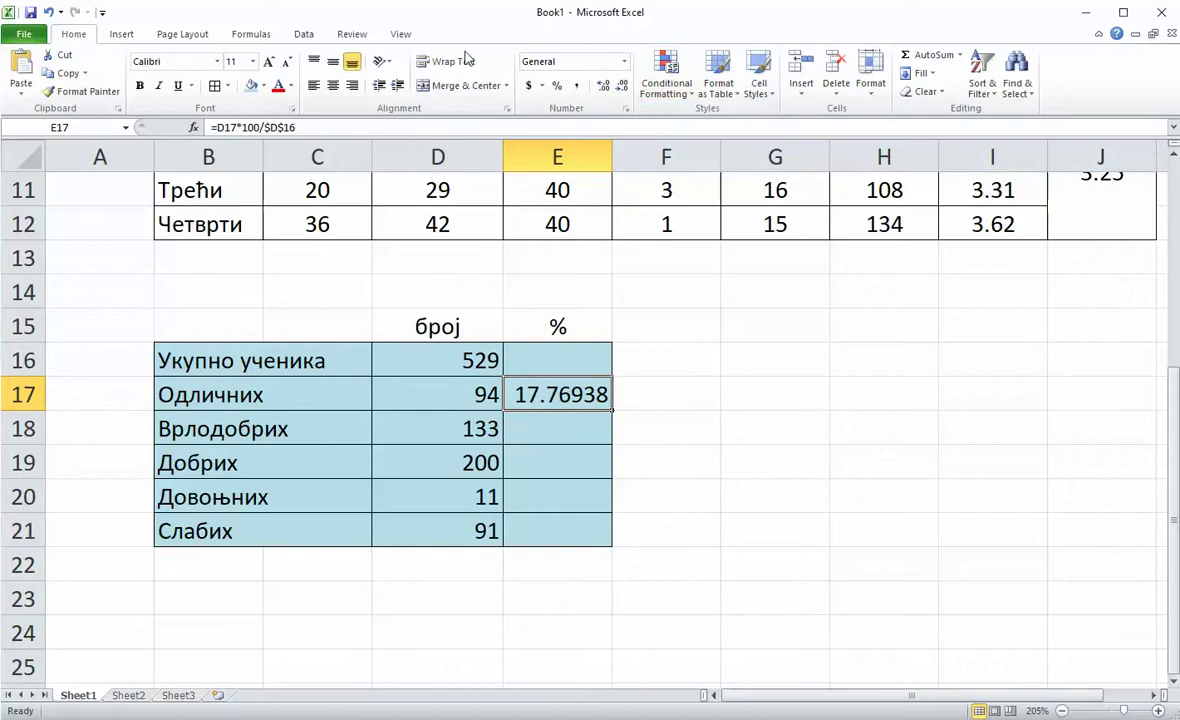
{"action": "left_click", "coordinate": [621, 87]}
{"action": "left_click", "coordinate": [621, 87]}
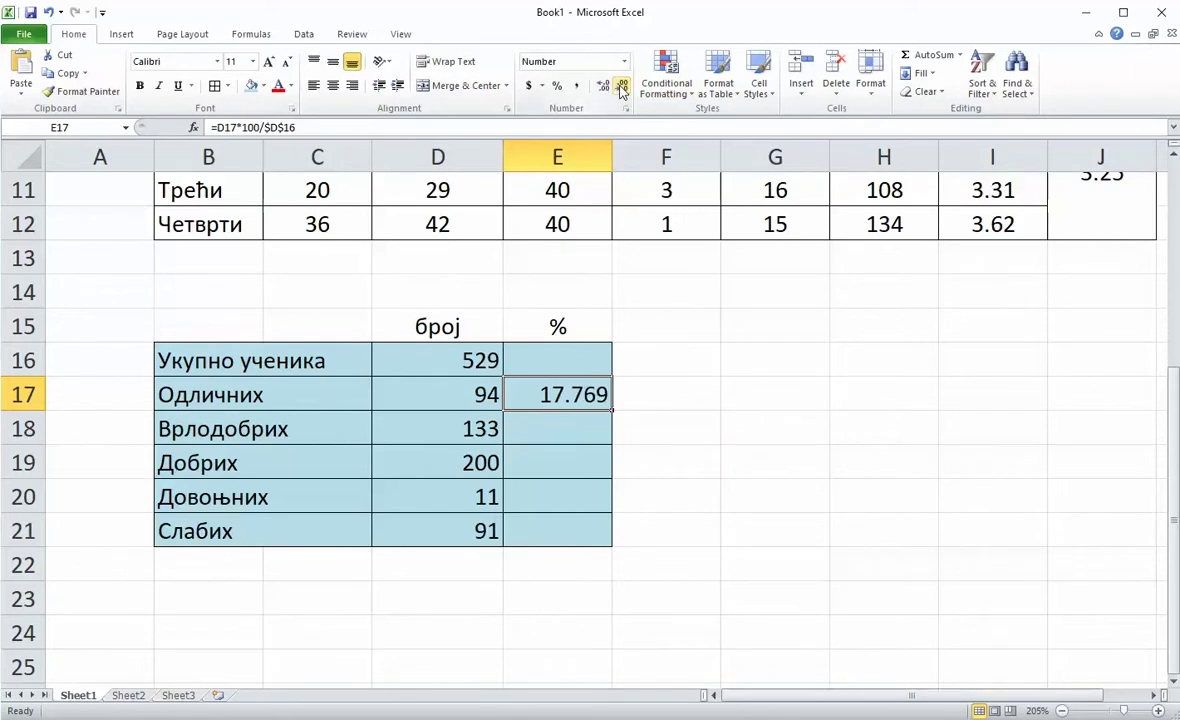
{"action": "left_click", "coordinate": [621, 87]}
{"action": "left_click_drag", "start_coordinate": [614, 410], "coordinate": [610, 540]}
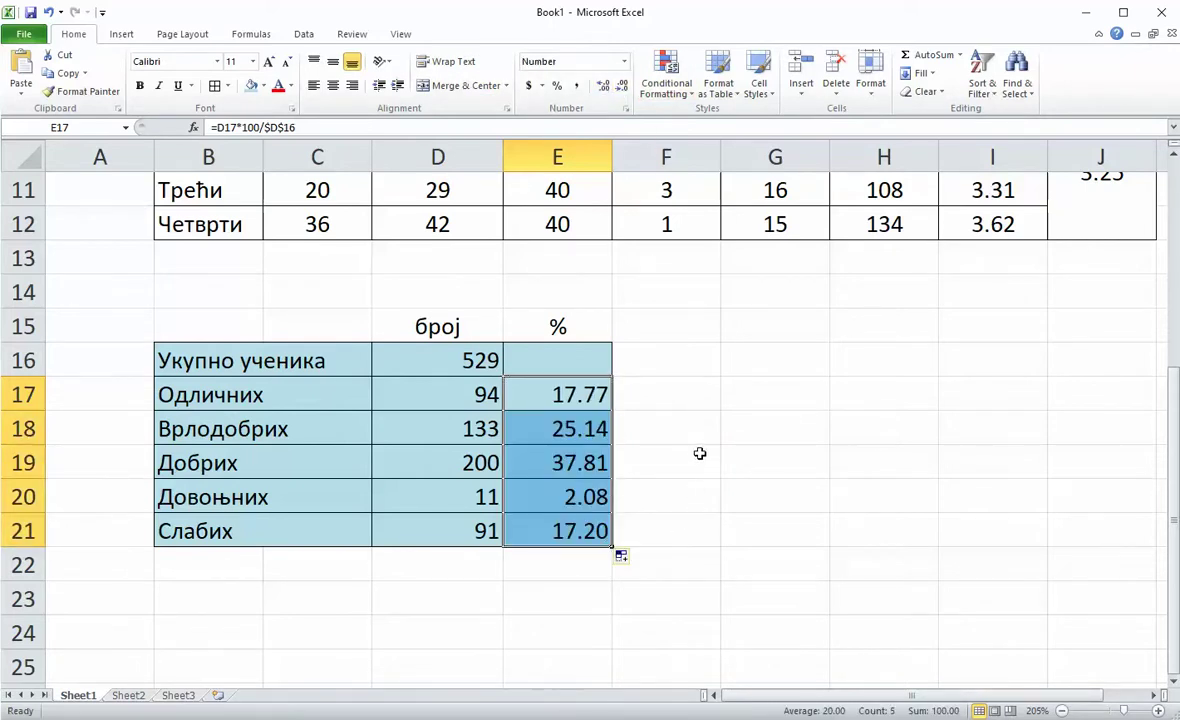
{"action": "scroll", "coordinate": [700, 452], "scroll_direction": "down", "scroll_amount": 4}
{"action": "scroll", "coordinate": [699, 450], "scroll_direction": "down", "scroll_amount": 1}
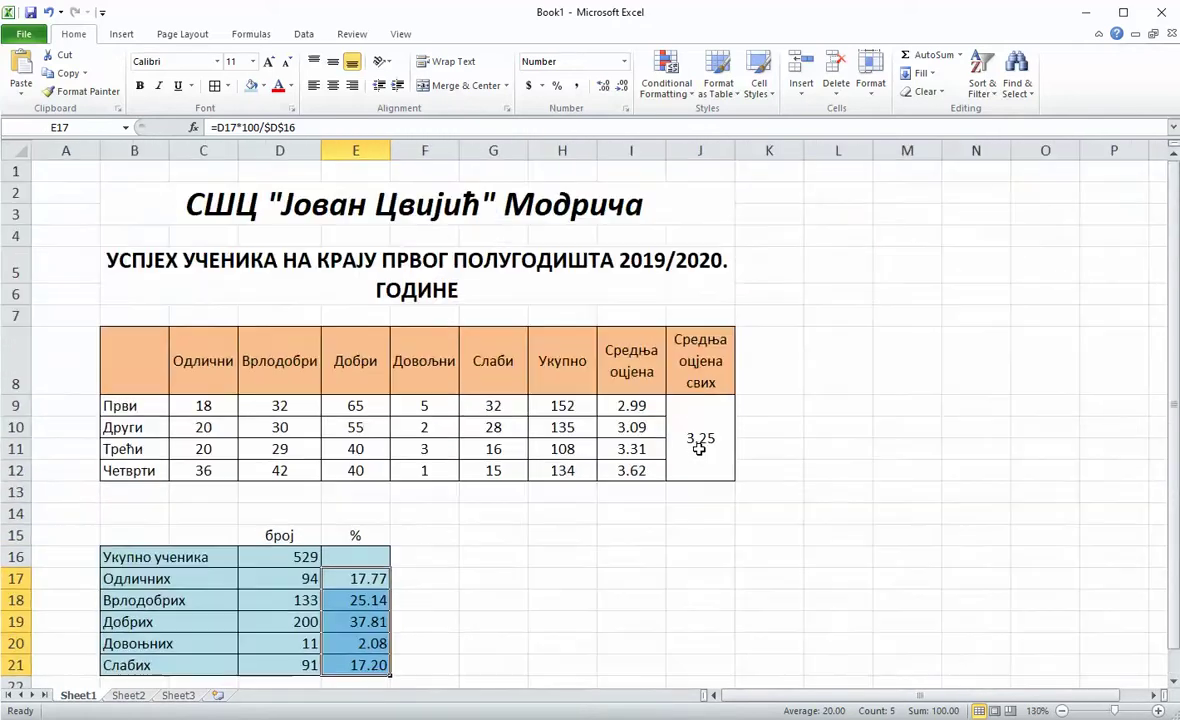